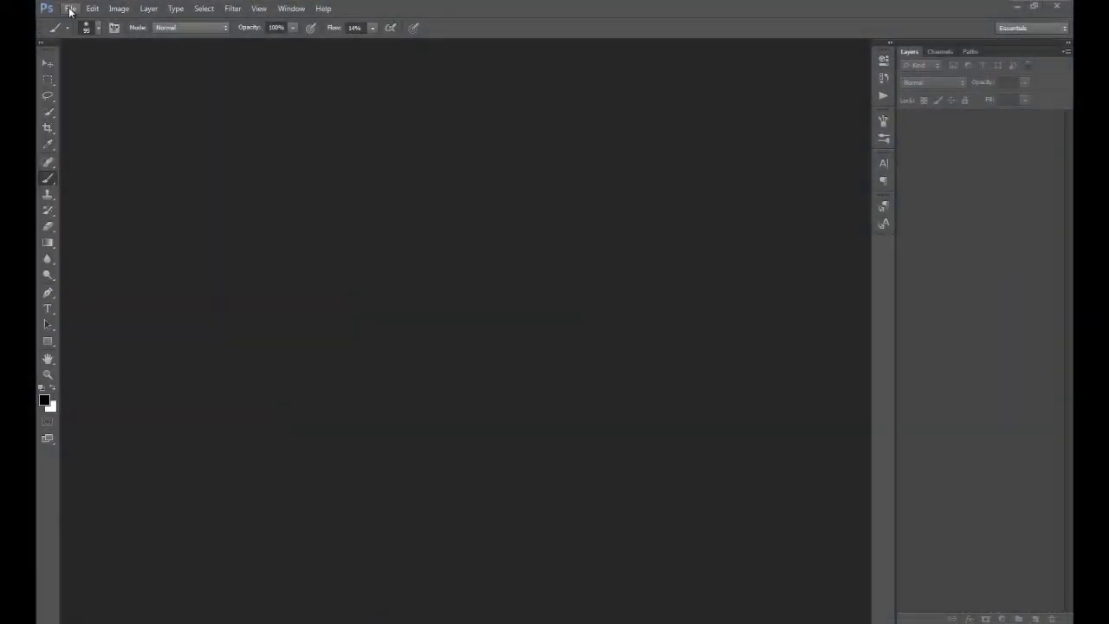
Step: Create a new 600 × 450 pixel RGB document at 72 pixels/centimeter with a white background
click(70, 9)
click(78, 24)
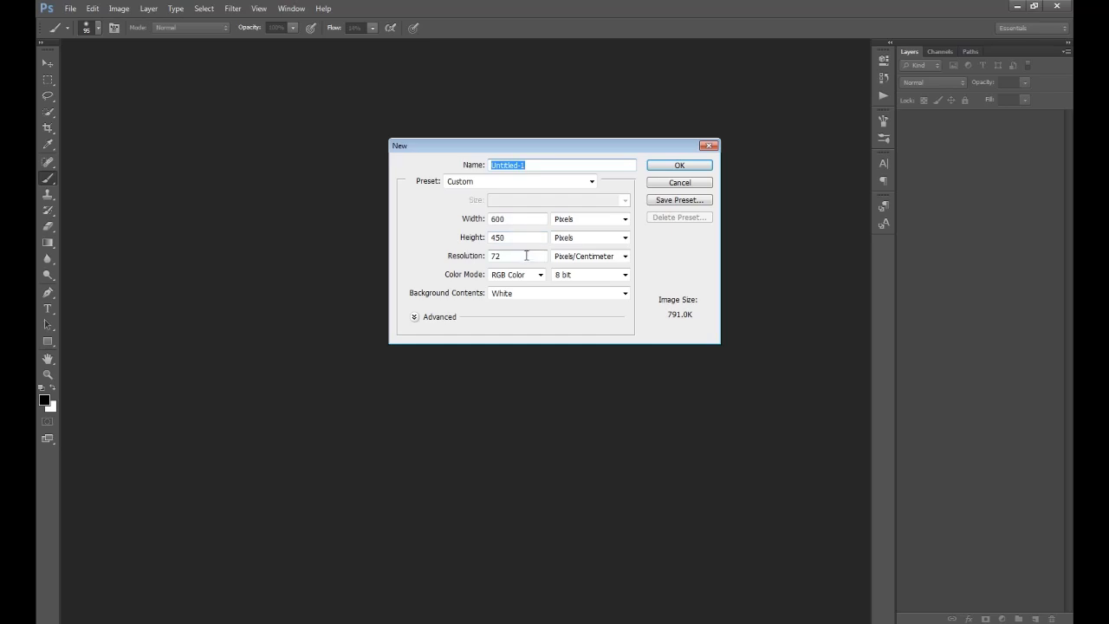
click(690, 166)
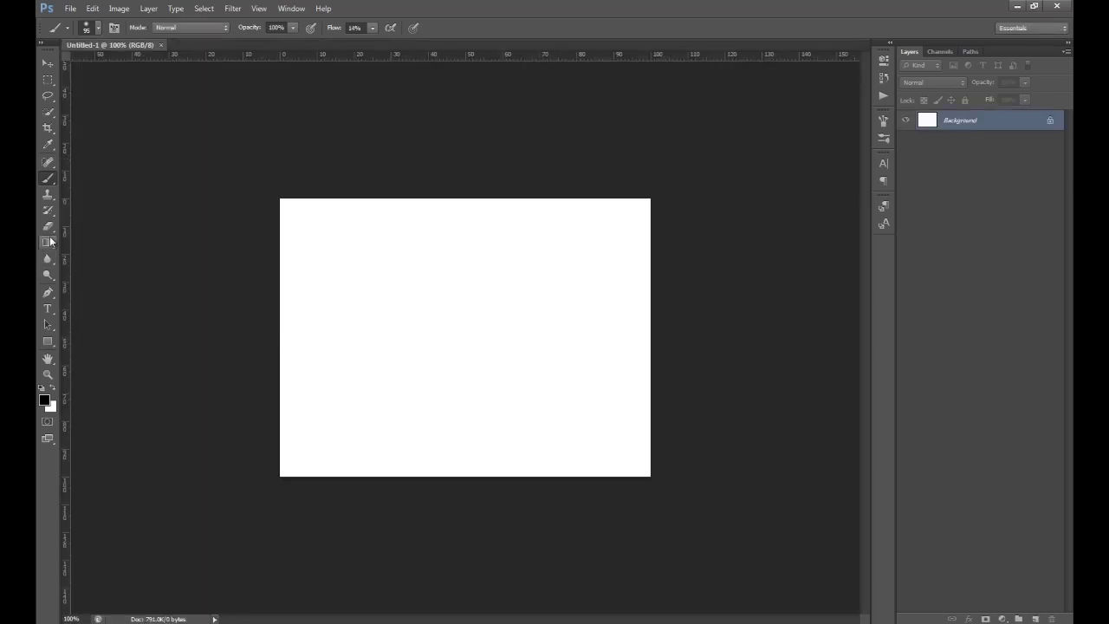
Step: Fill the background with a vertical linear gradient running from #062736 at the canvas bottom to #7bffc9 at its top
click(48, 242)
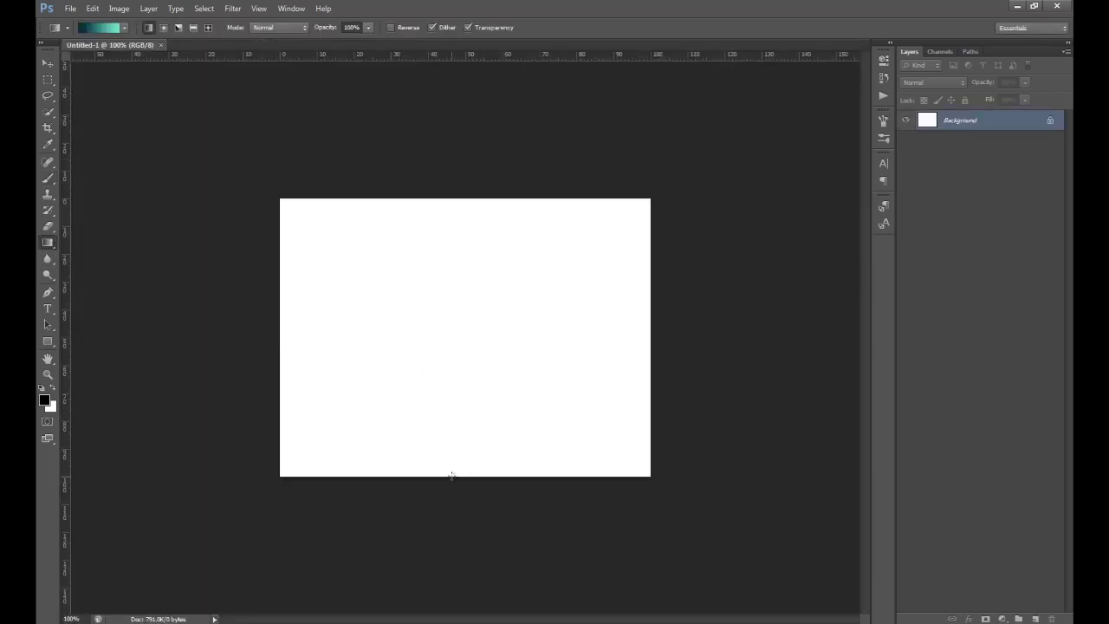
click(98, 29)
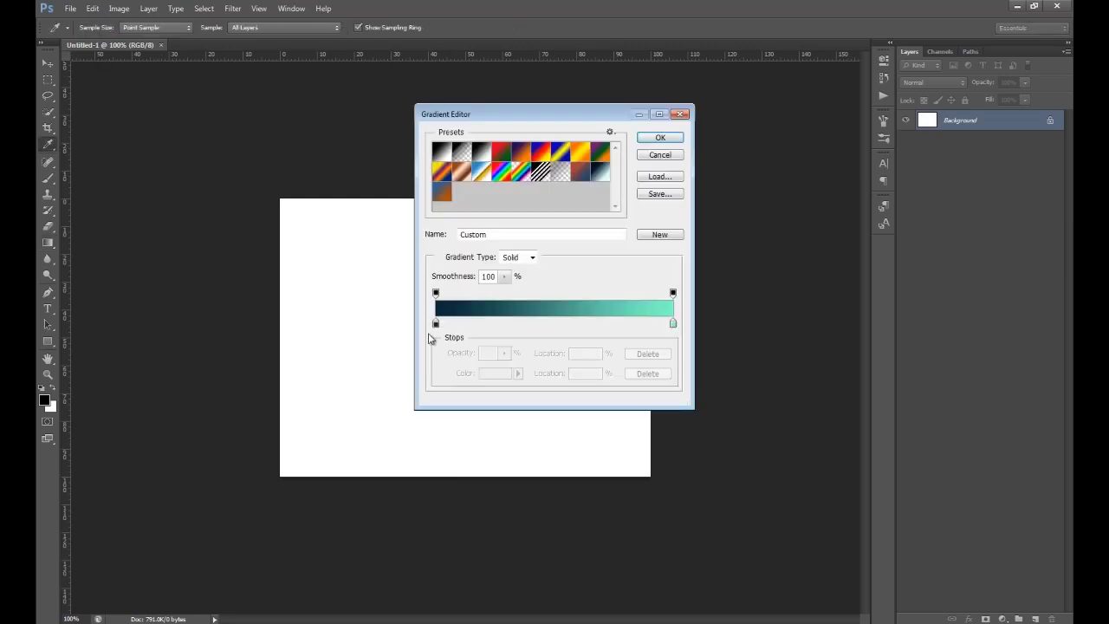
click(436, 323)
click(501, 373)
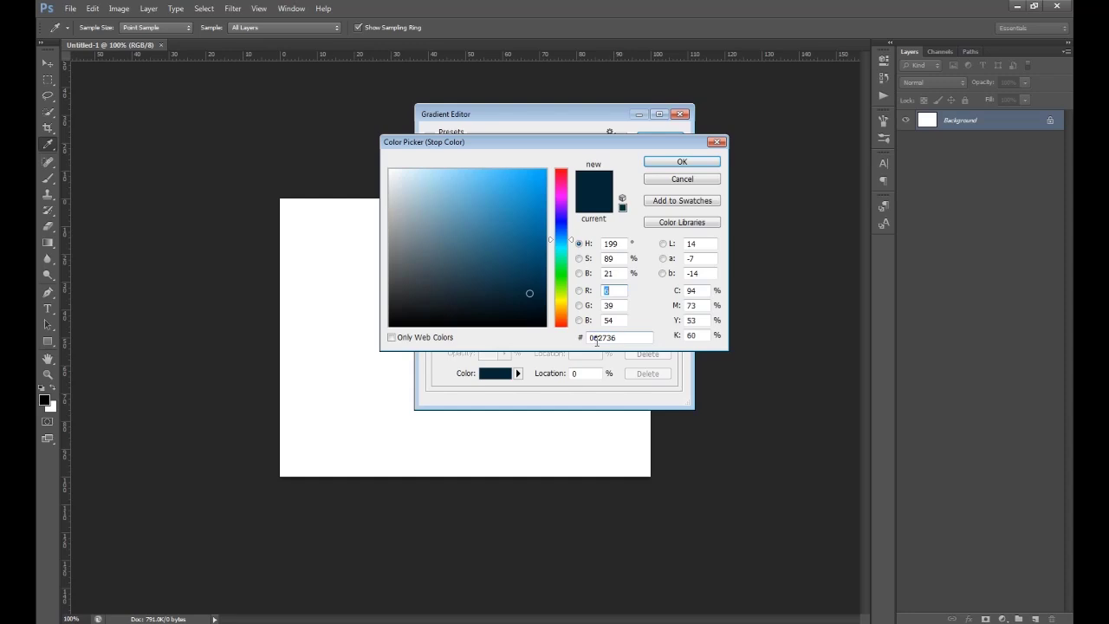
click(674, 163)
click(672, 324)
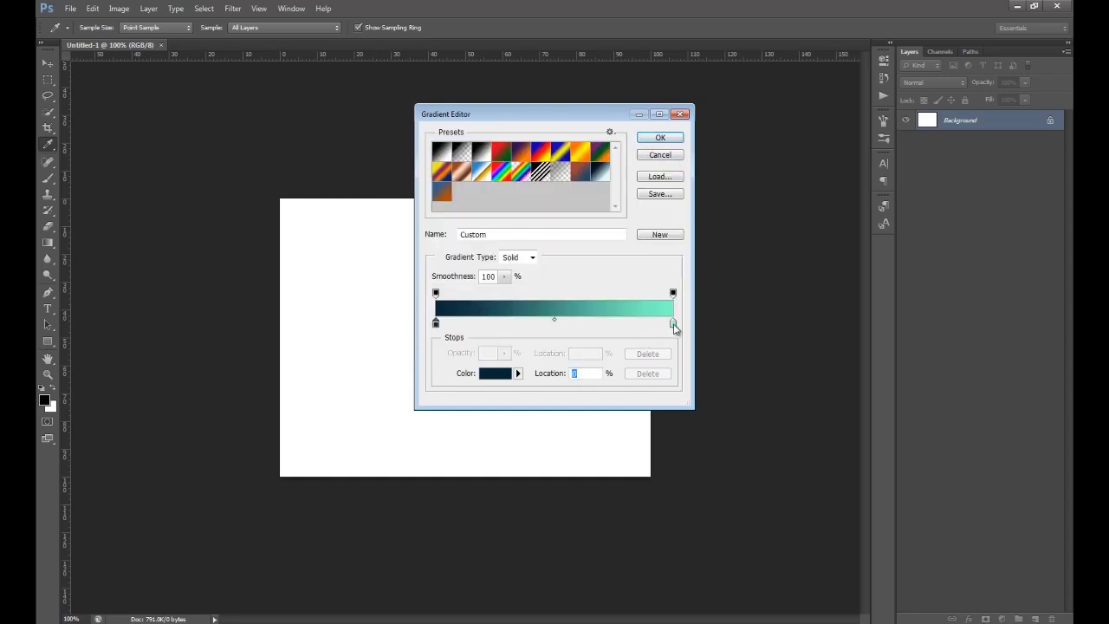
click(503, 374)
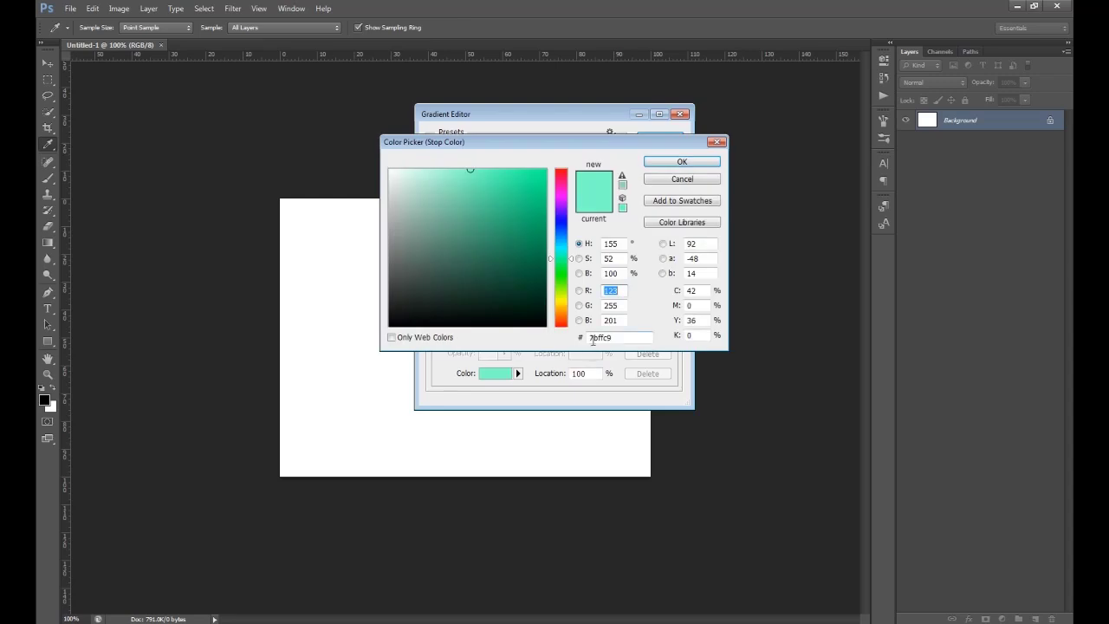
click(682, 162)
click(662, 140)
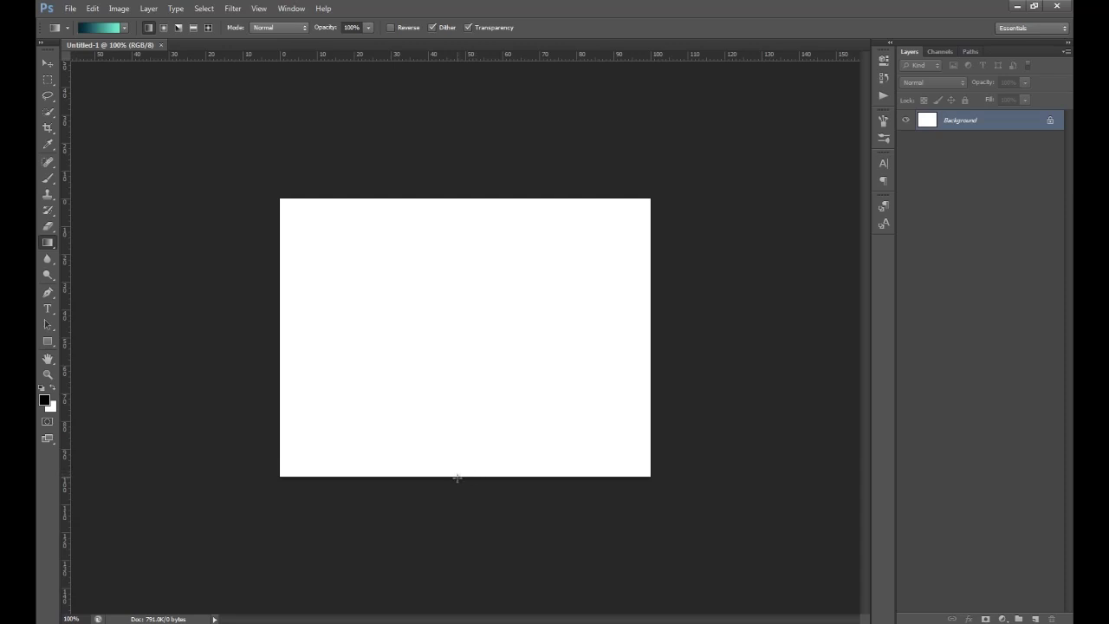
drag(455, 473, 459, 187)
drag(458, 191, 458, 192)
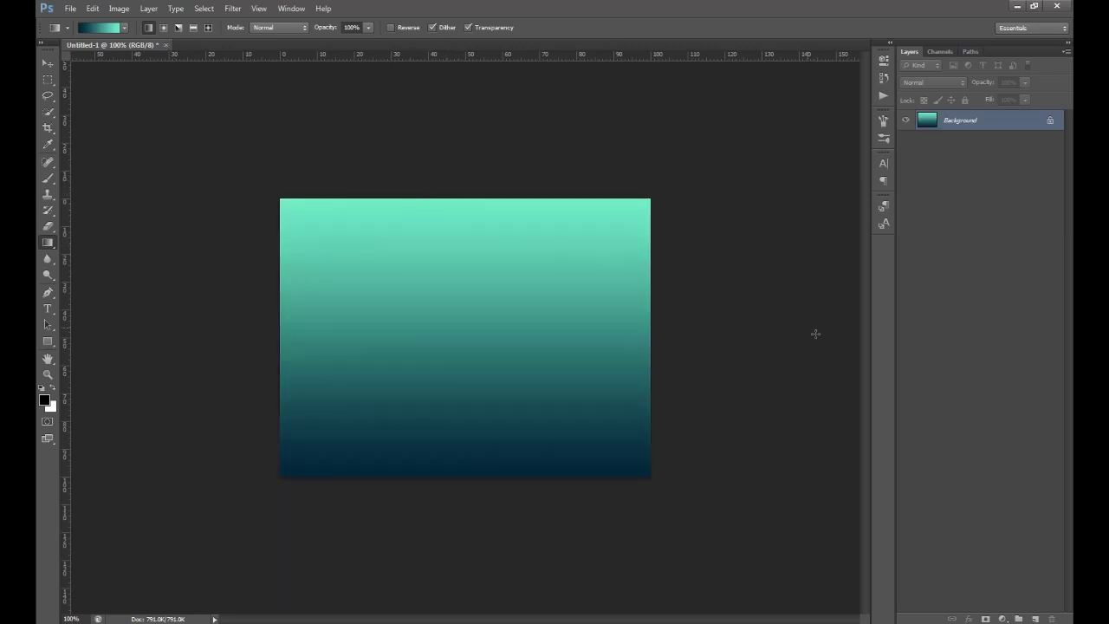
Step: Add a new layer above the background and render Clouds on it in black and white
click(1034, 619)
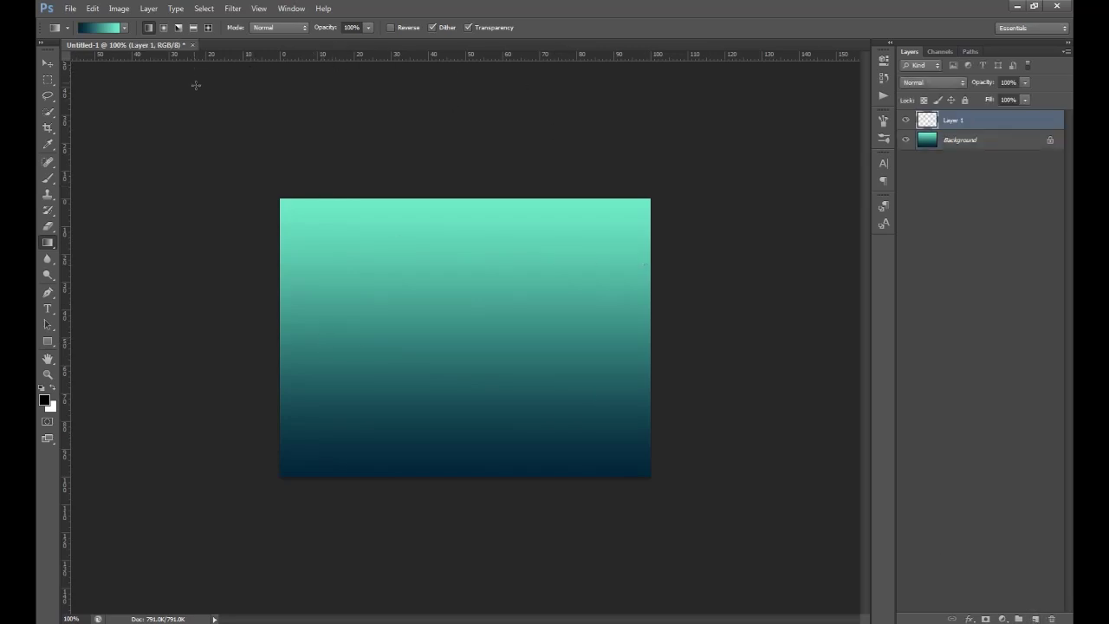
click(233, 8)
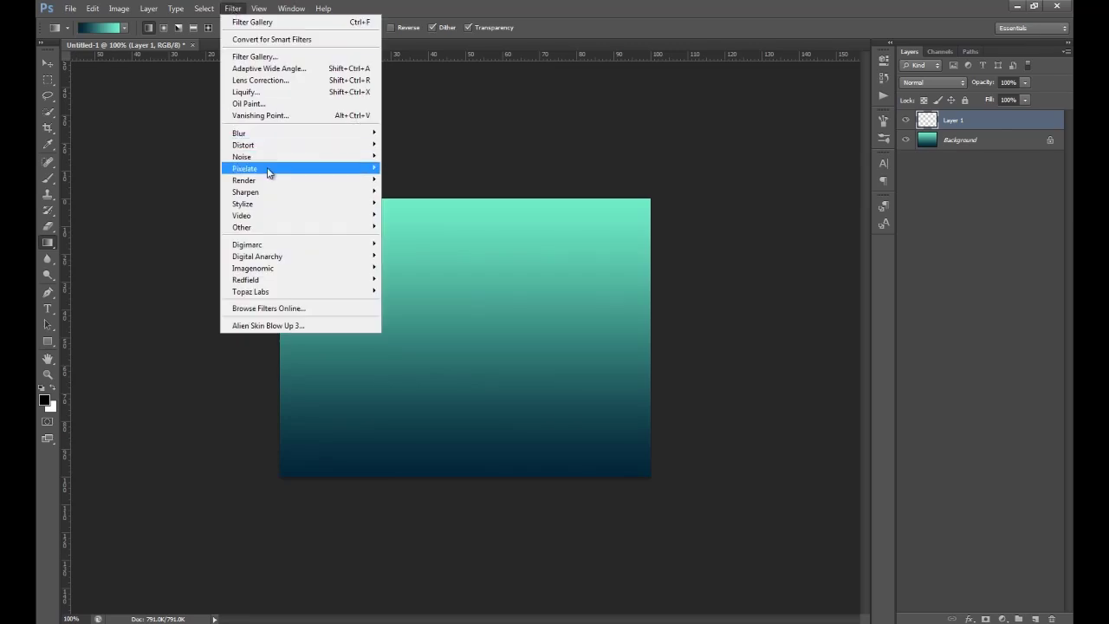
mouse_move(268, 180)
click(394, 178)
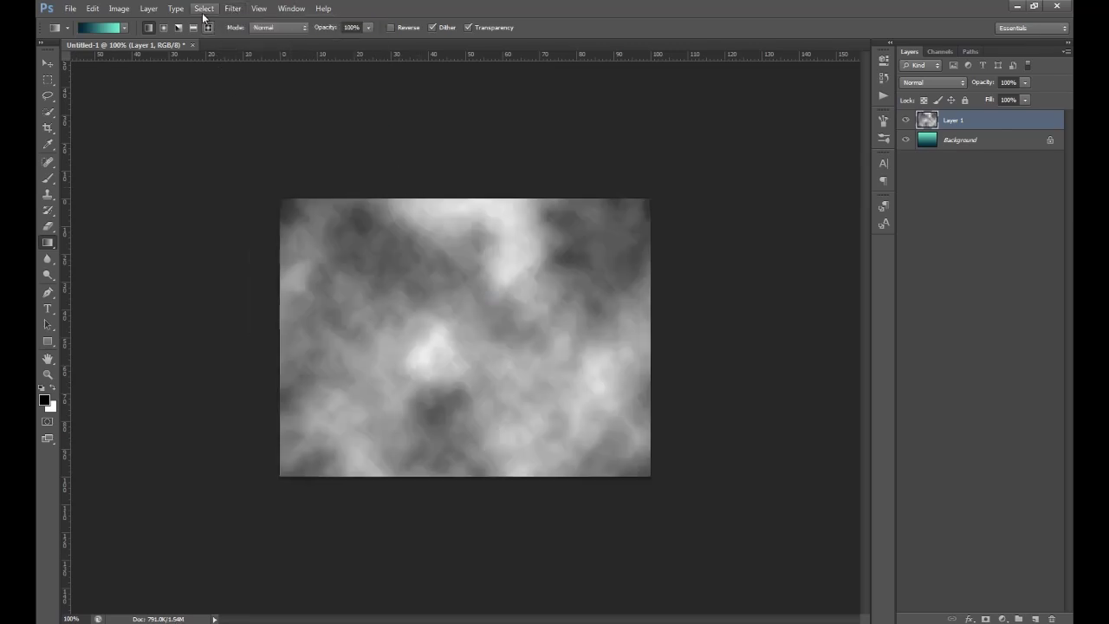
Step: Apply Difference Clouds to the clouds layer and repeat the filter six more times to build a veined texture
click(232, 8)
mouse_move(263, 182)
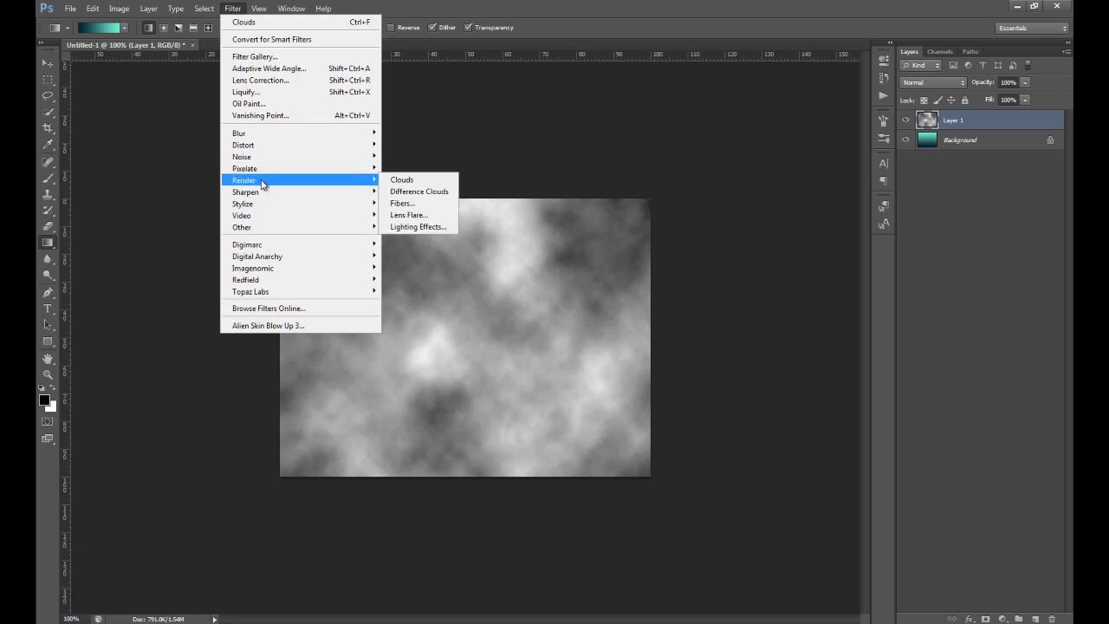
click(407, 191)
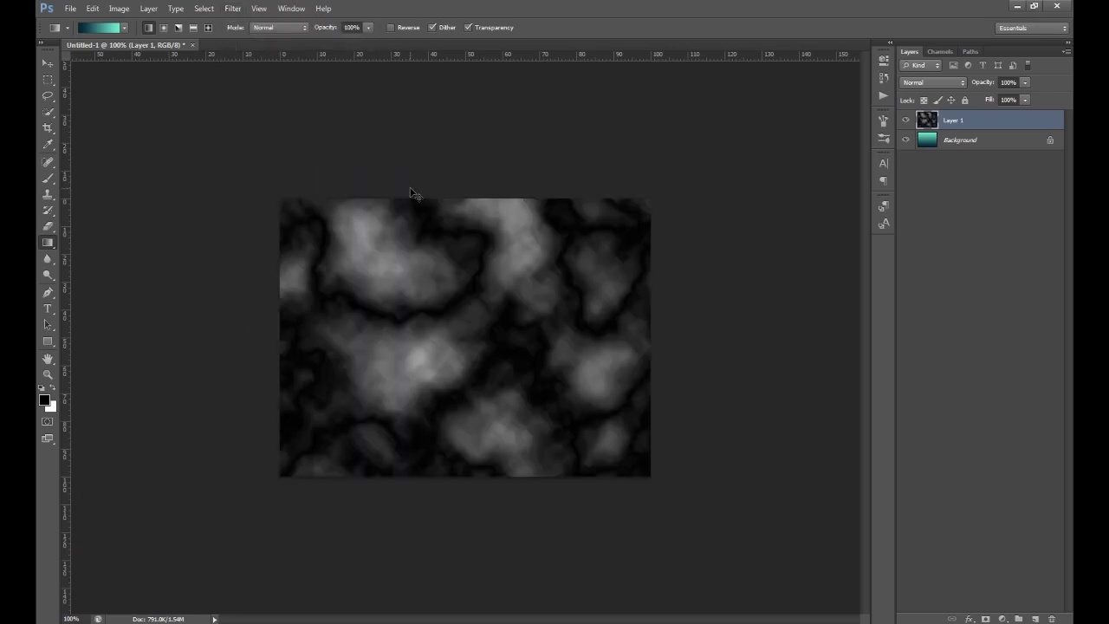
key(ctrl+f)
key(ctrl+f)
key(ctrl+f)
key(ctrl+f)
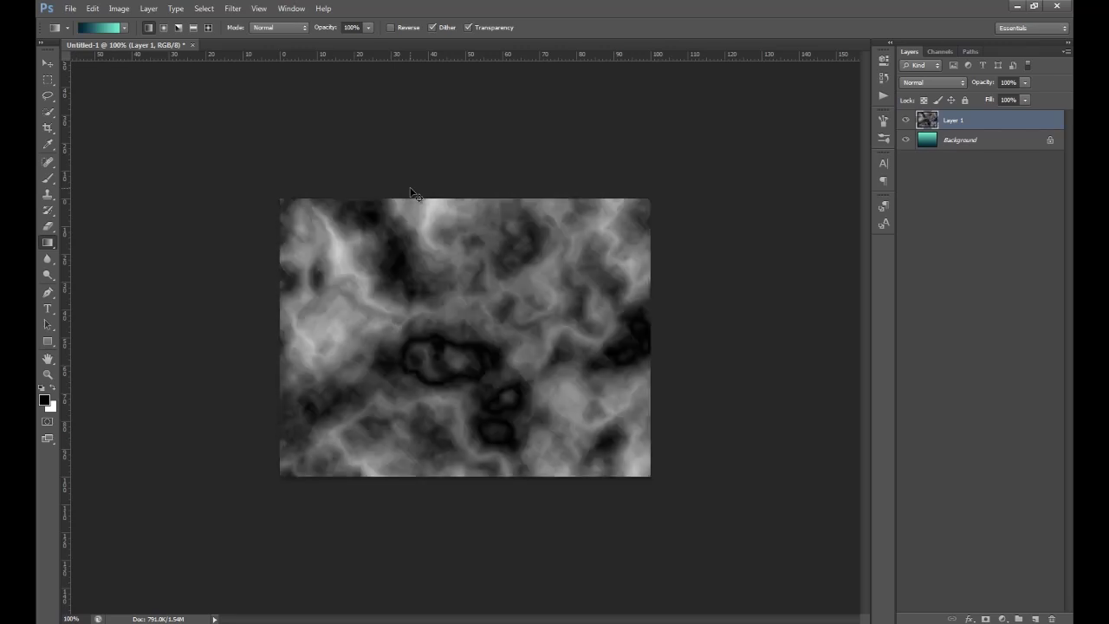
key(ctrl+f)
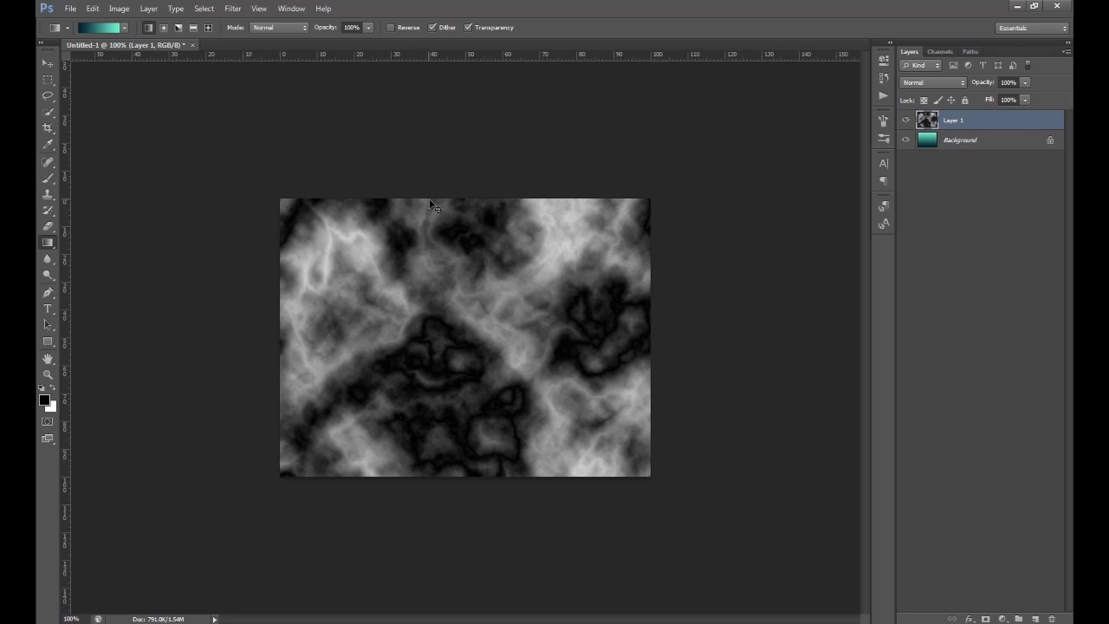
key(ctrl+f)
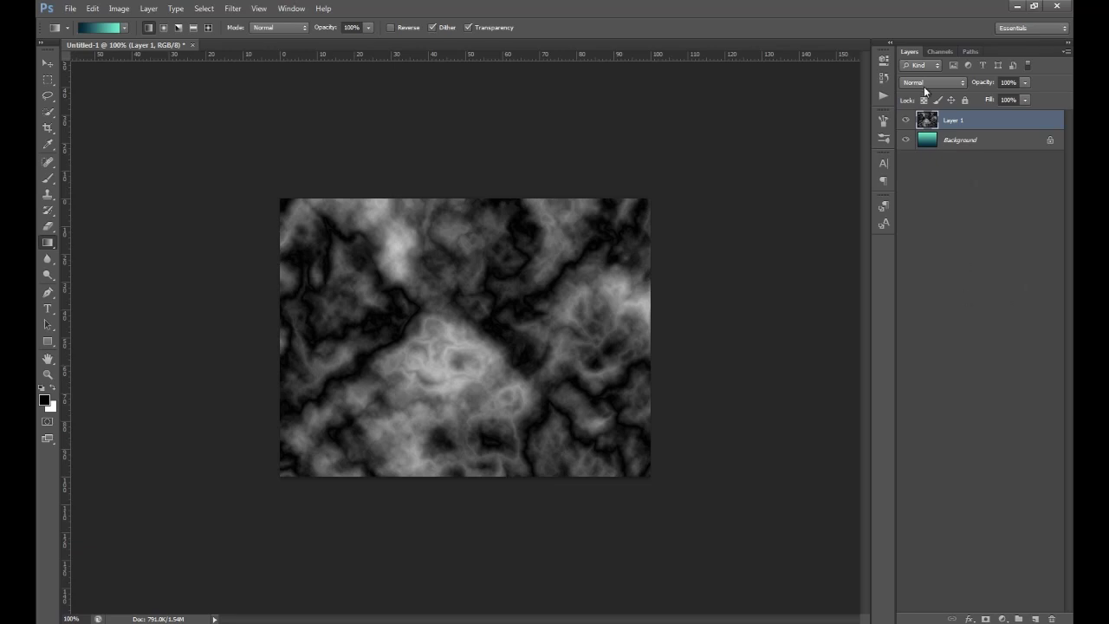
Step: Apply Plastic Wrap to Layer 1 with Highlight Strength 12, Detail 9 and Smoothness 7, and set its blend mode to Linear Dodge (Add)
click(232, 8)
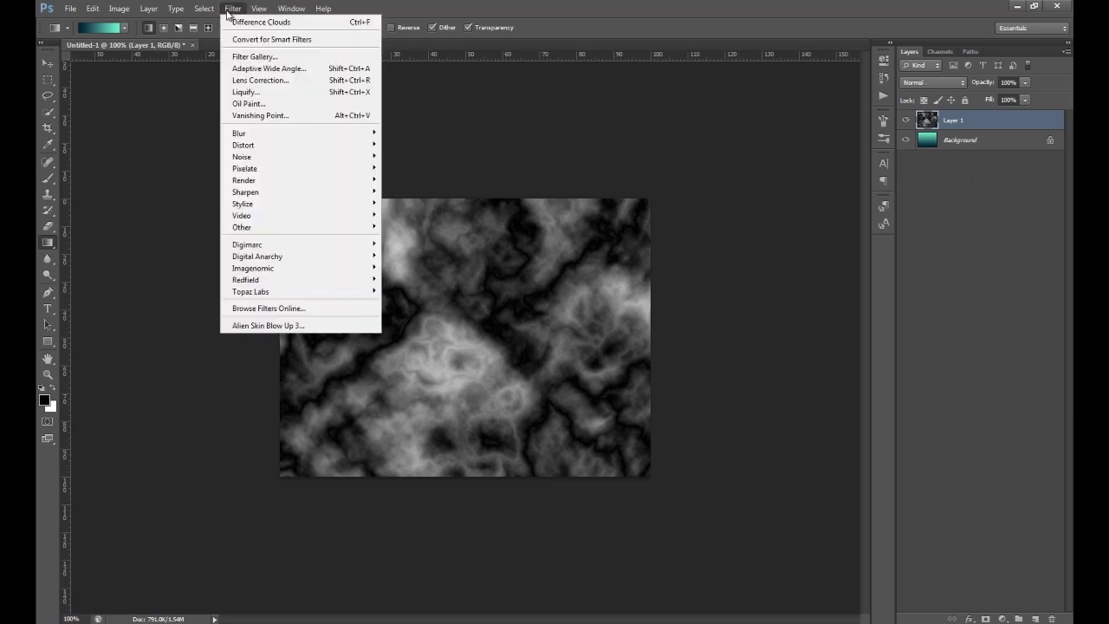
click(260, 57)
click(747, 33)
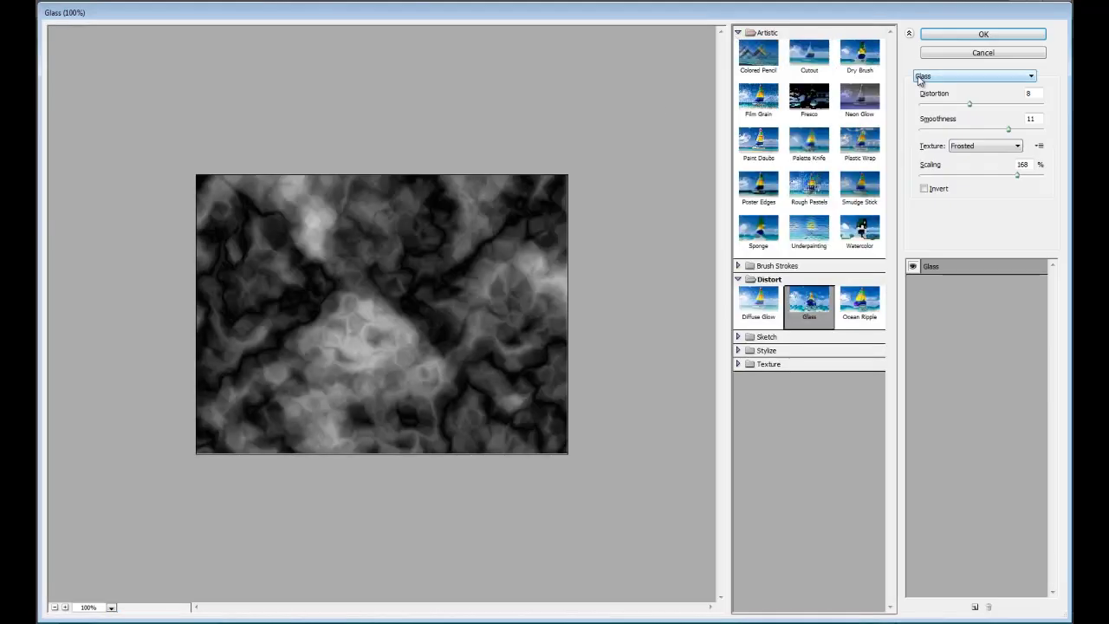
click(842, 140)
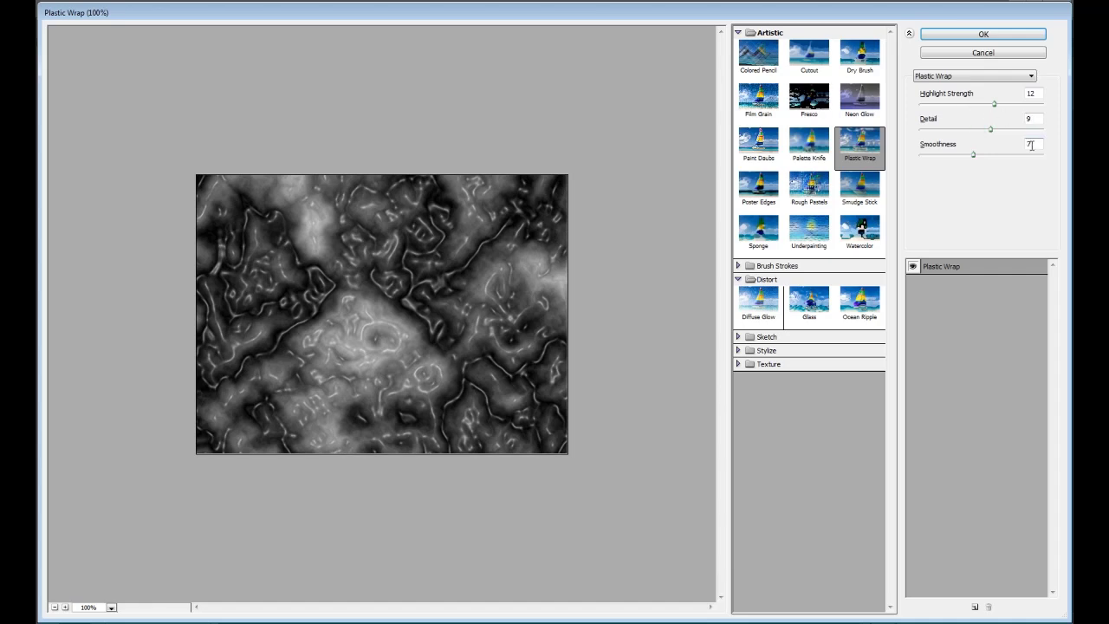
click(984, 35)
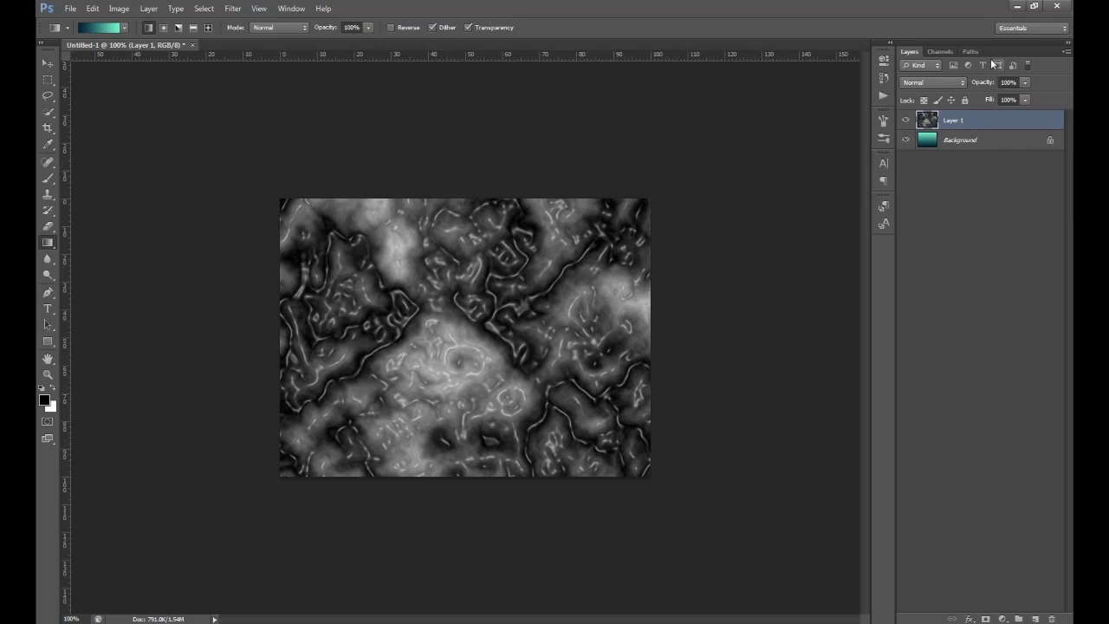
click(948, 81)
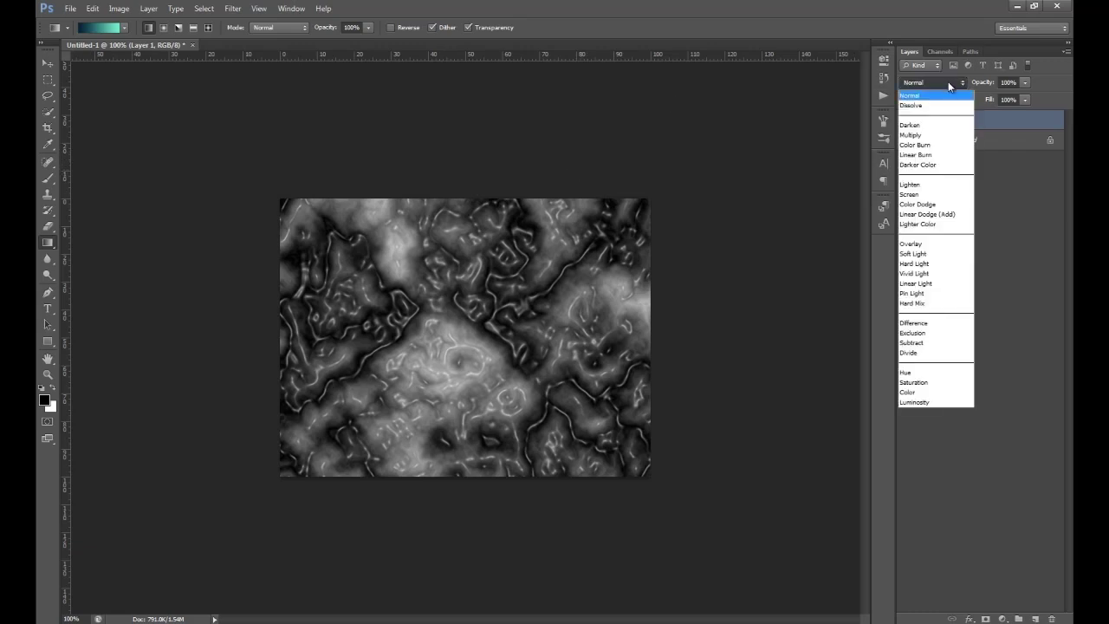
click(950, 217)
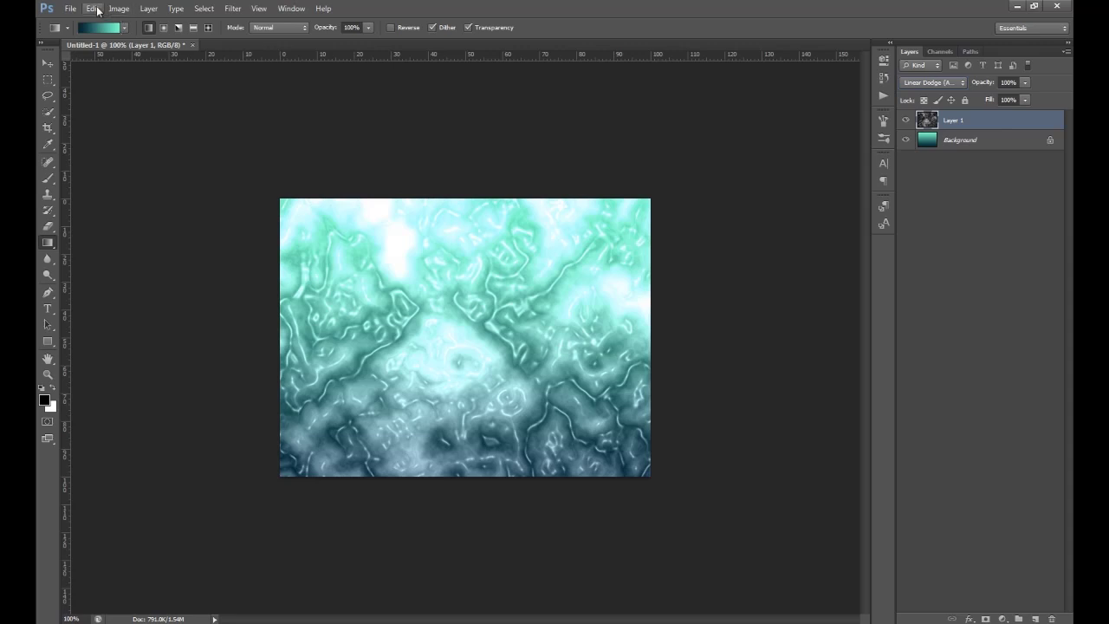
Step: Distort Layer 1 by moving its lower corners up and inward, making a shallow inverted trapezoid along the canvas top, and apply the transform
click(92, 9)
mouse_move(118, 251)
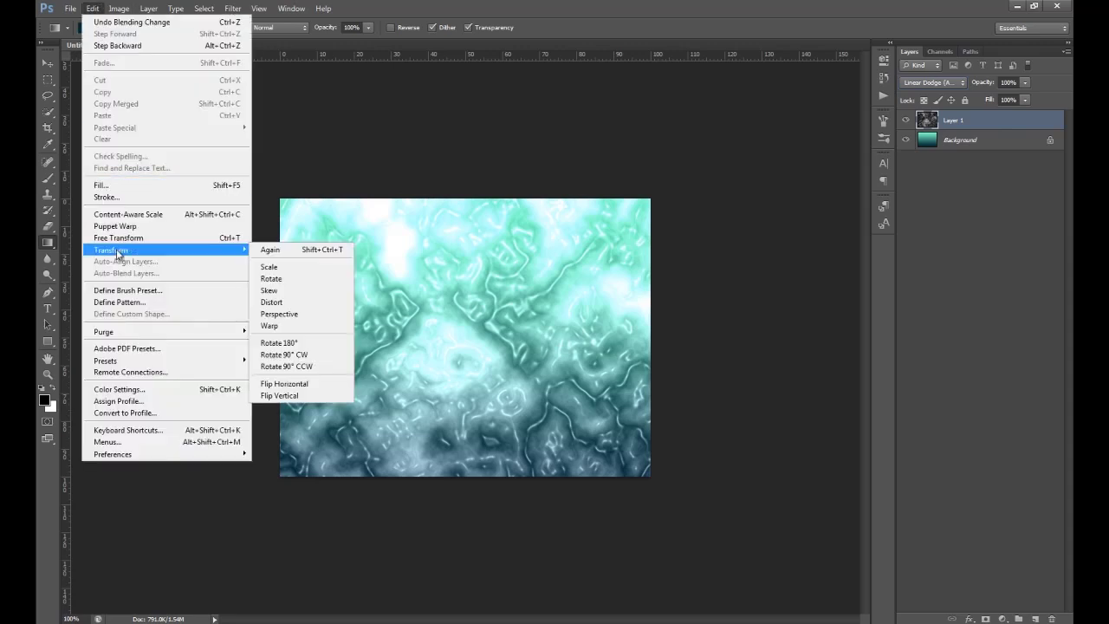
click(297, 305)
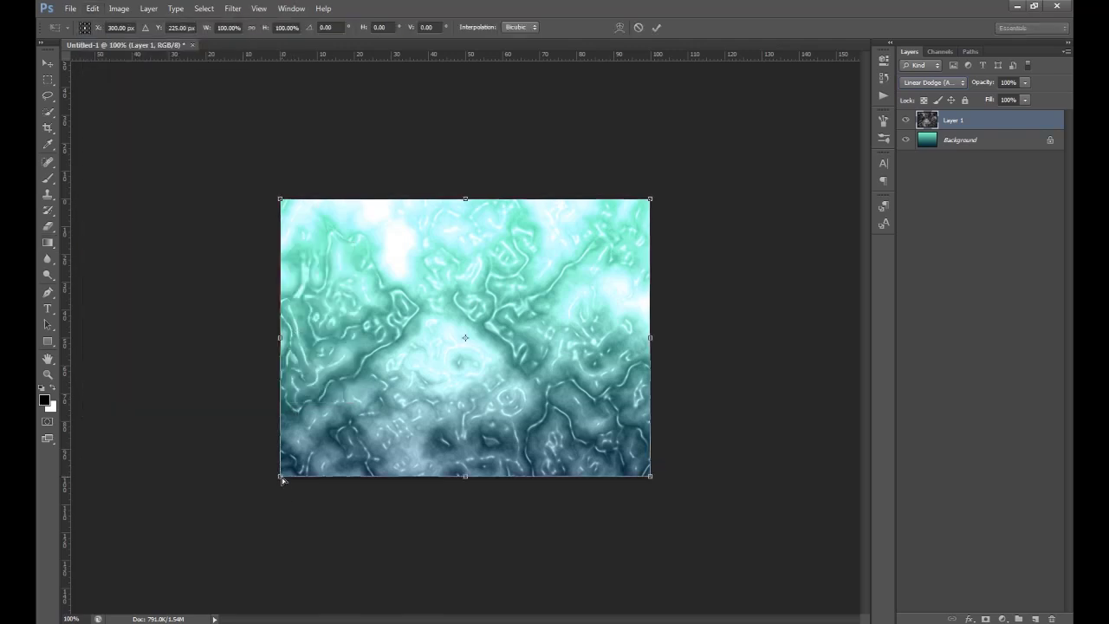
drag(281, 477, 358, 266)
drag(651, 477, 537, 239)
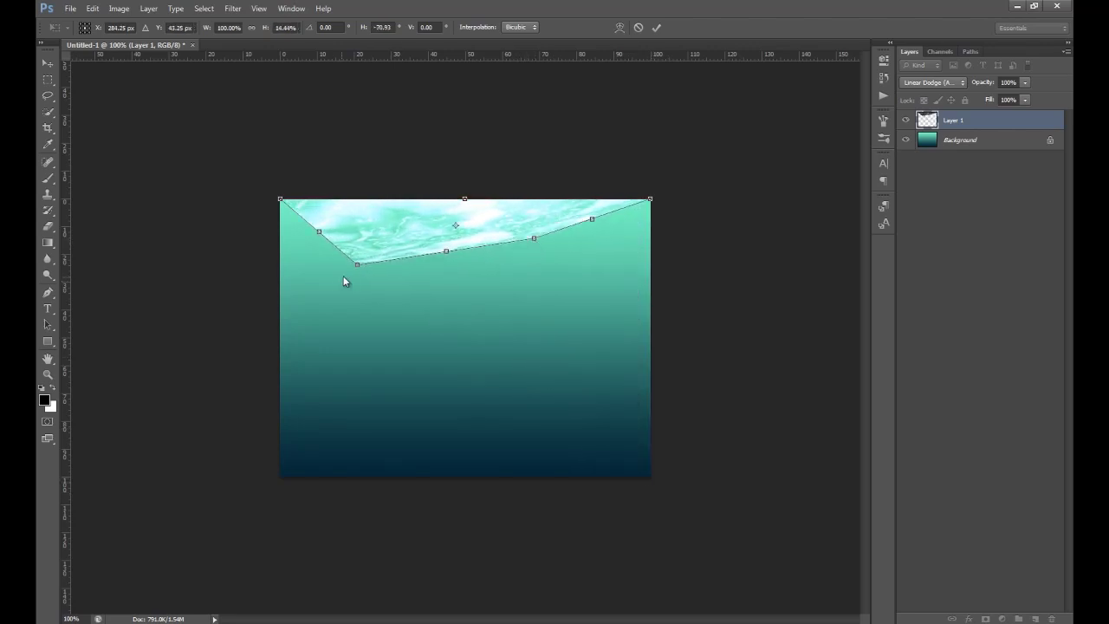
drag(362, 267, 384, 243)
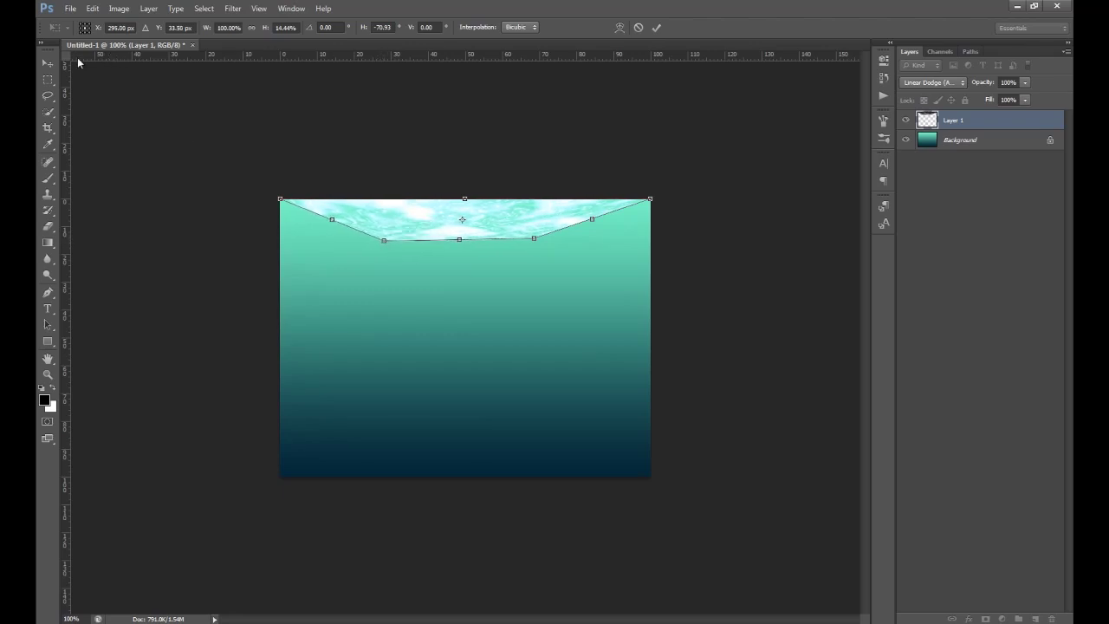
click(47, 64)
click(490, 240)
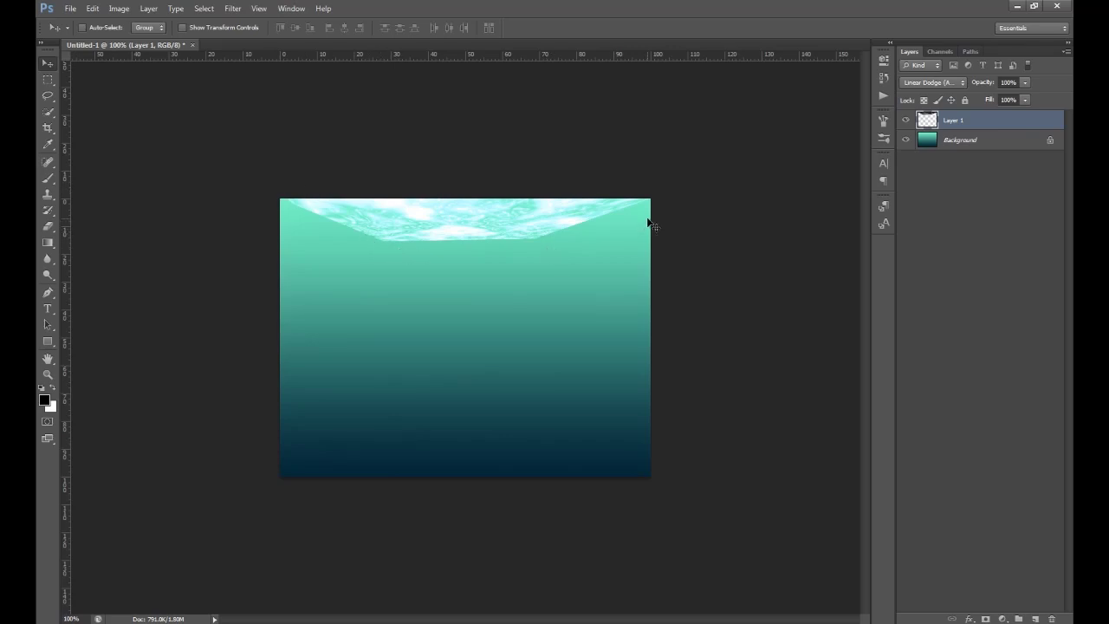
Step: Add a layer mask to Layer 1 and fade the texture's lower and side edges with a soft black 141 px brush at 51% flow
click(985, 619)
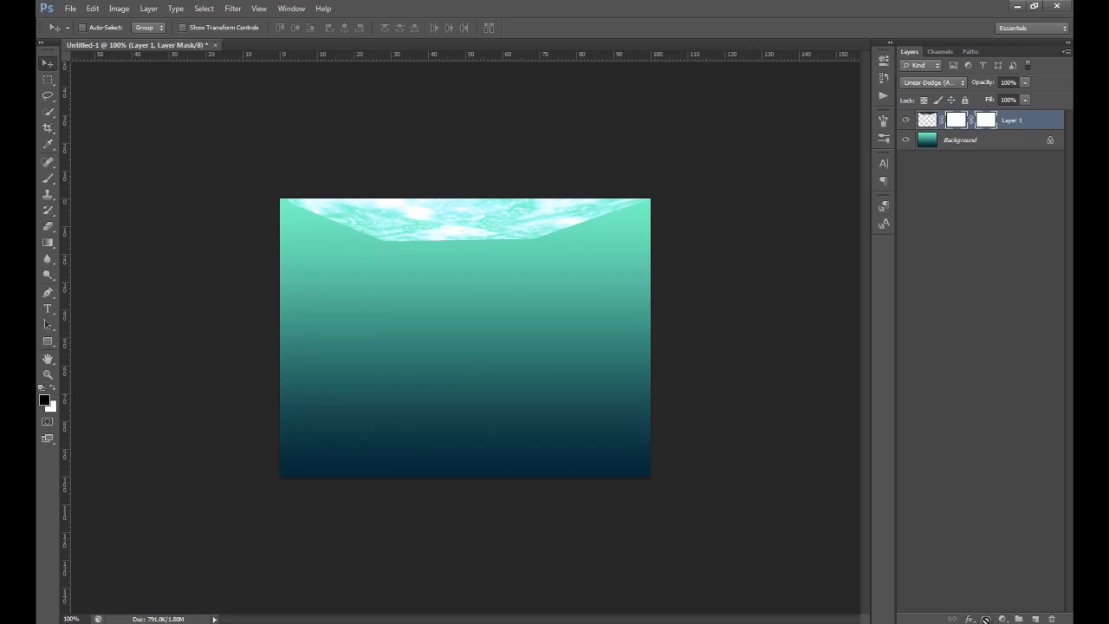
click(48, 178)
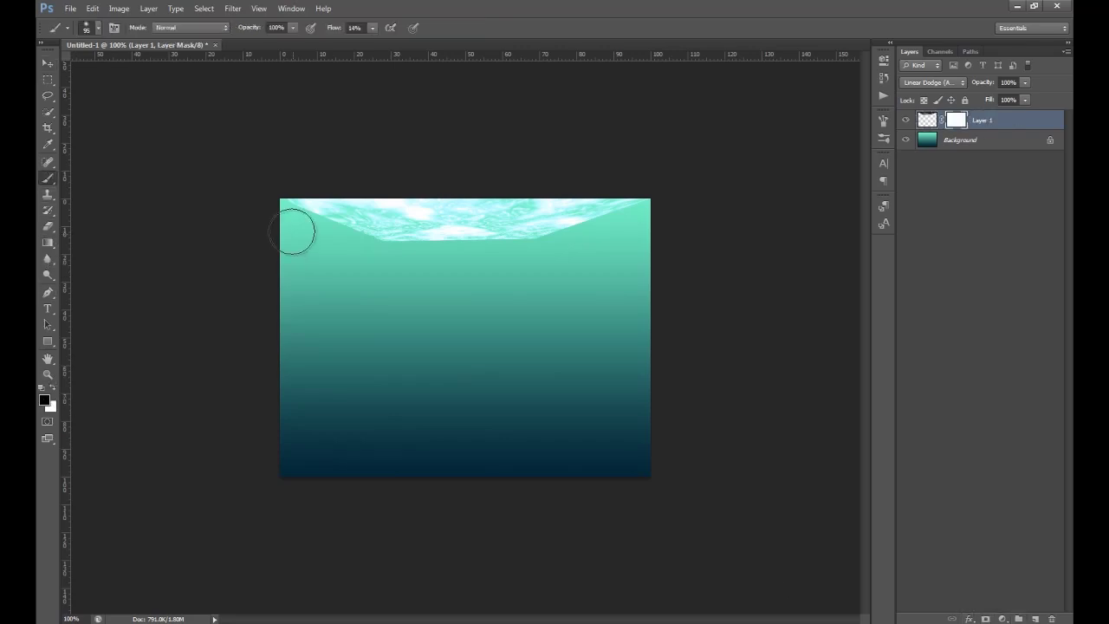
click(372, 28)
click(396, 42)
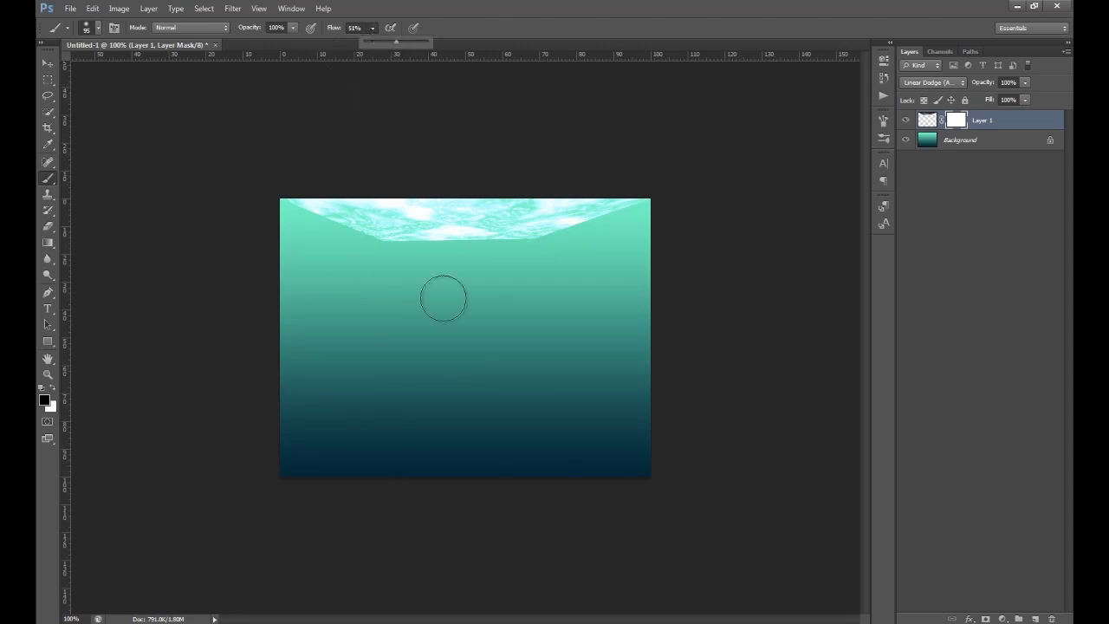
right_click(473, 304)
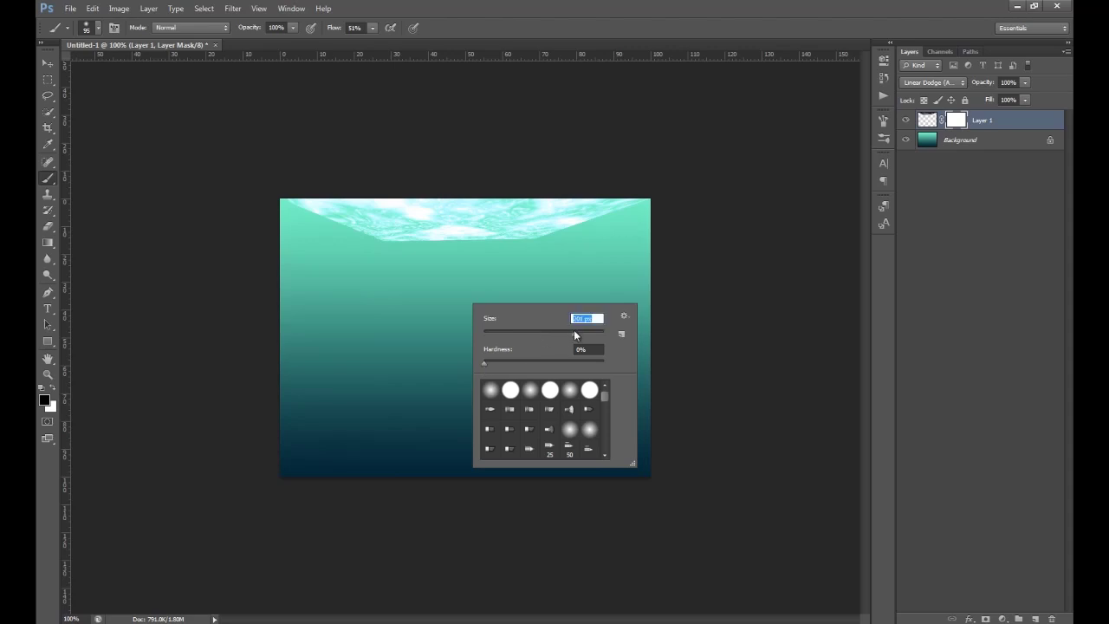
drag(575, 332, 562, 330)
click(545, 272)
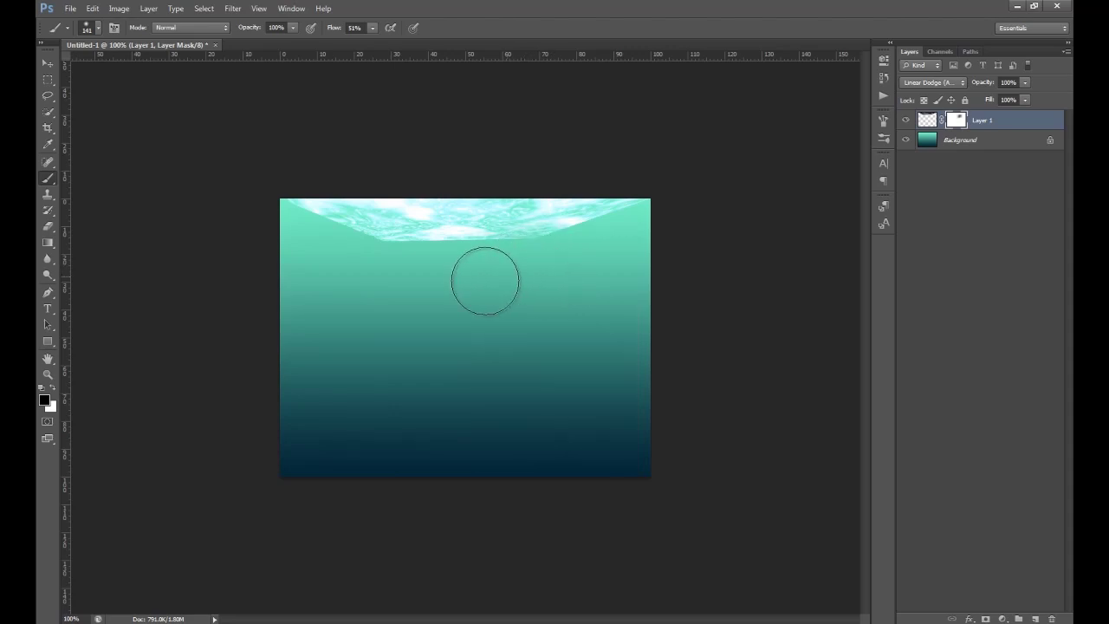
mouse_move(485, 281)
mouse_down()
mouse_move(351, 277)
mouse_move(399, 288)
mouse_move(325, 258)
mouse_move(354, 282)
mouse_move(428, 283)
mouse_move(507, 281)
mouse_move(597, 253)
mouse_move(563, 279)
mouse_move(609, 244)
mouse_move(627, 247)
mouse_move(524, 288)
mouse_move(485, 274)
mouse_up()
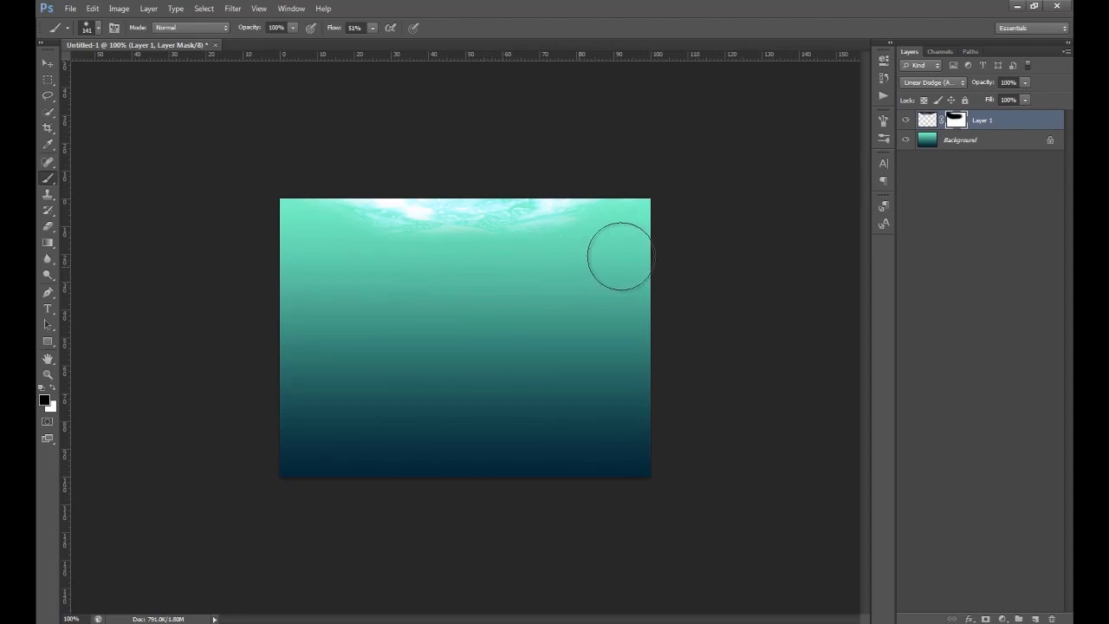
mouse_move(621, 257)
mouse_down()
mouse_move(371, 269)
mouse_move(315, 348)
mouse_move(283, 437)
mouse_move(446, 403)
mouse_move(655, 396)
mouse_up()
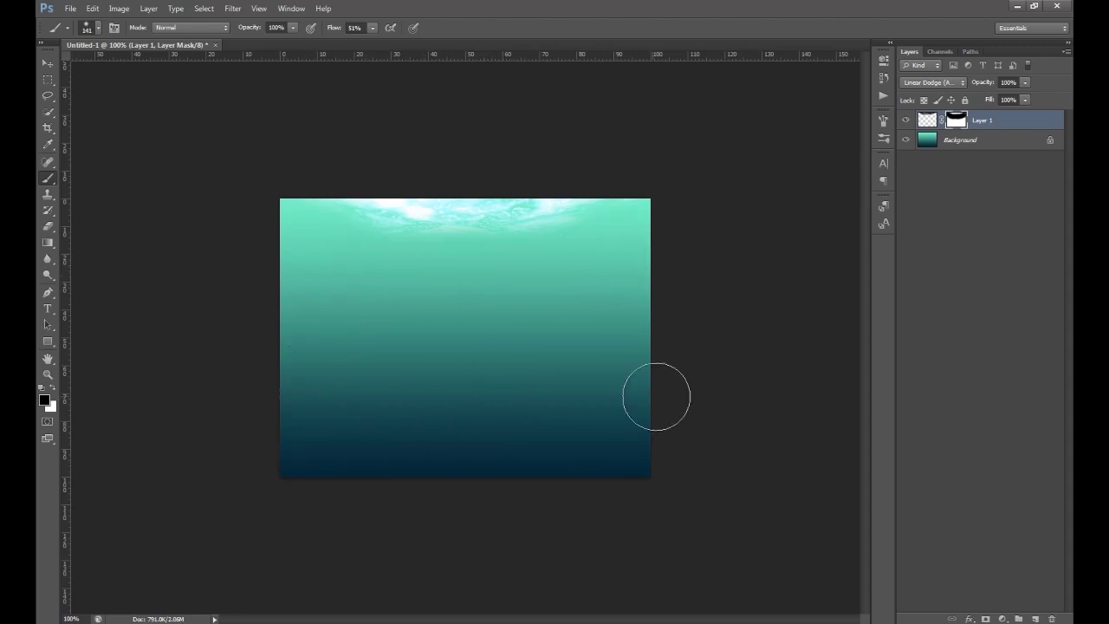
Step: Duplicate Layer 1 and place the copy, rotated about 180°, along the bottom edge of the canvas
click(50, 65)
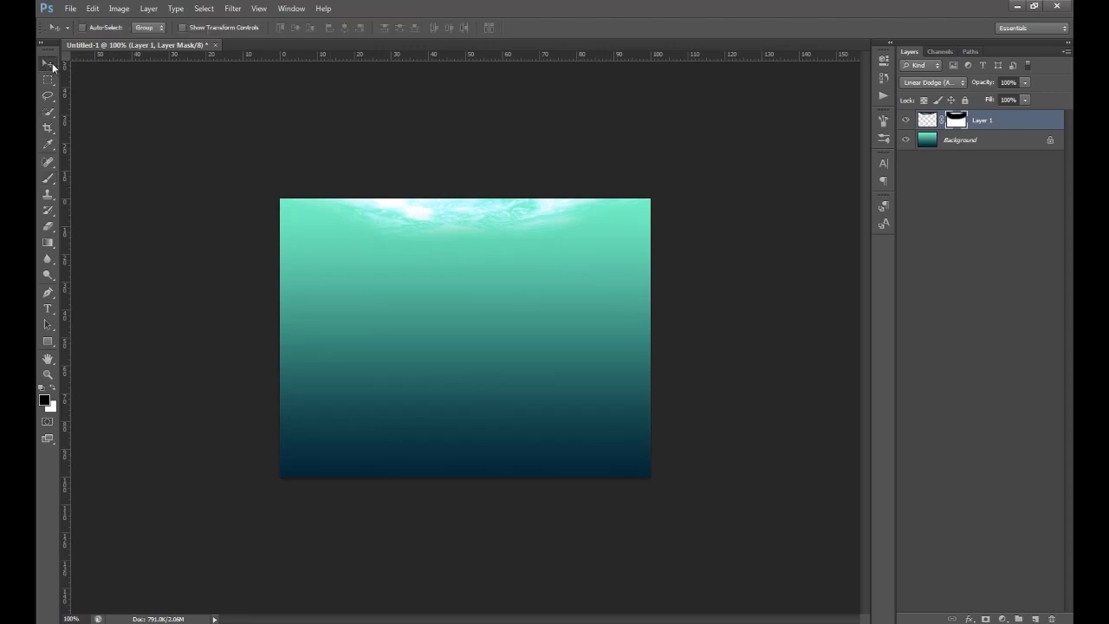
key(ctrl+j)
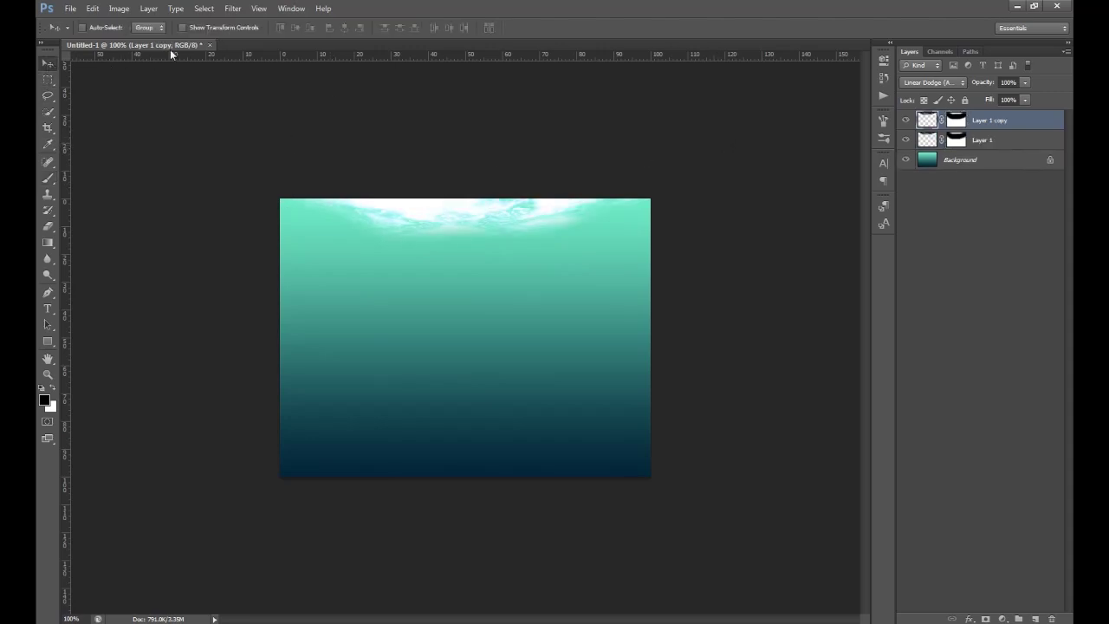
click(192, 28)
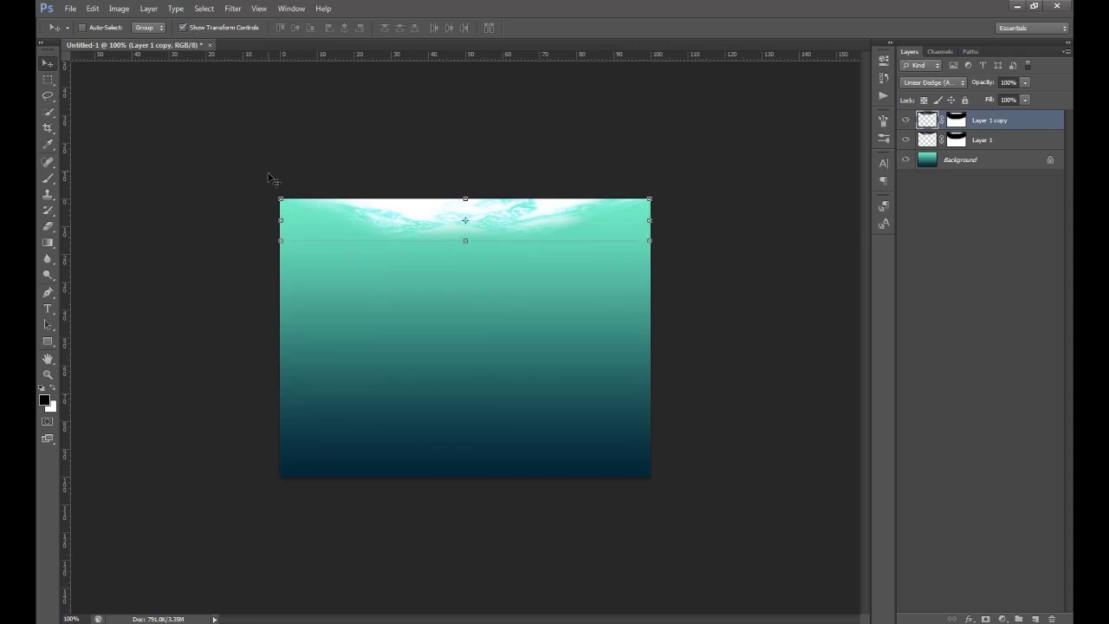
drag(273, 188, 780, 269)
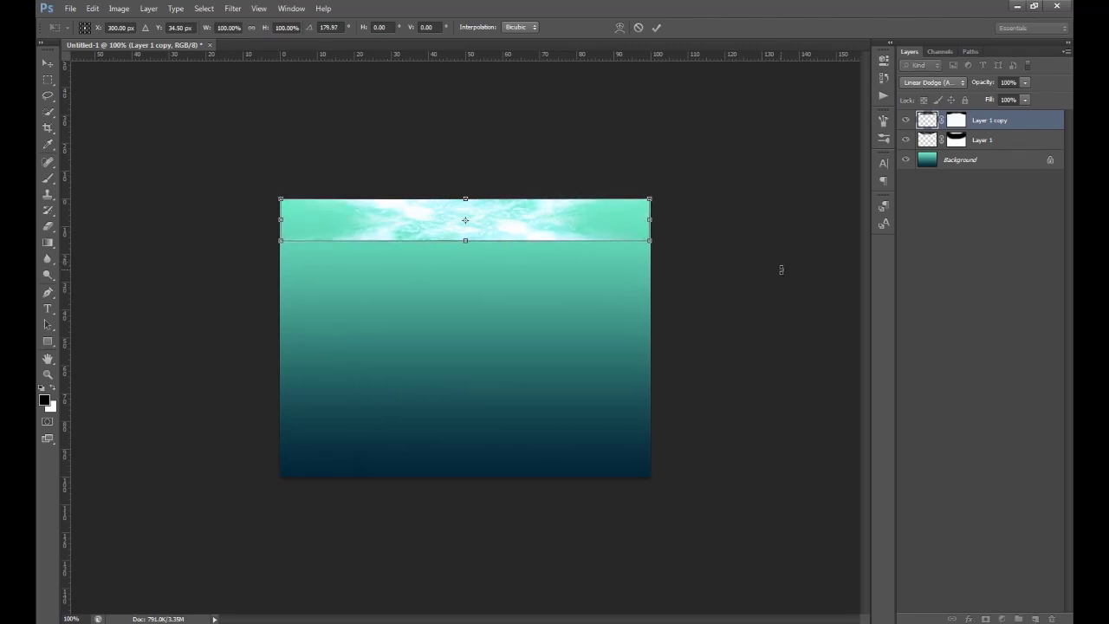
click(47, 64)
click(493, 239)
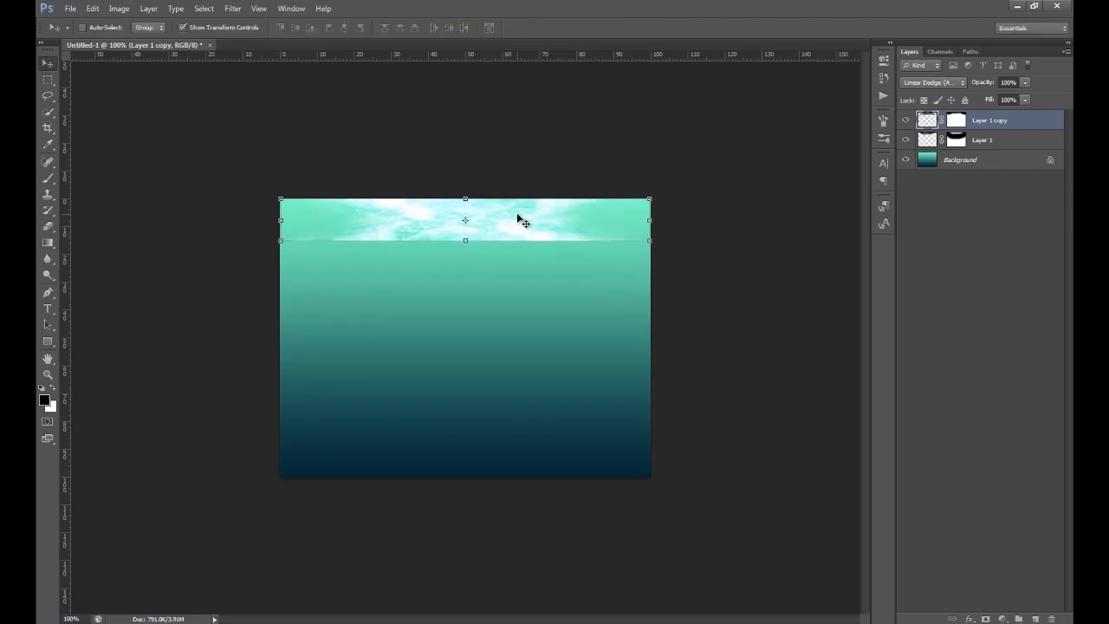
drag(517, 219, 528, 452)
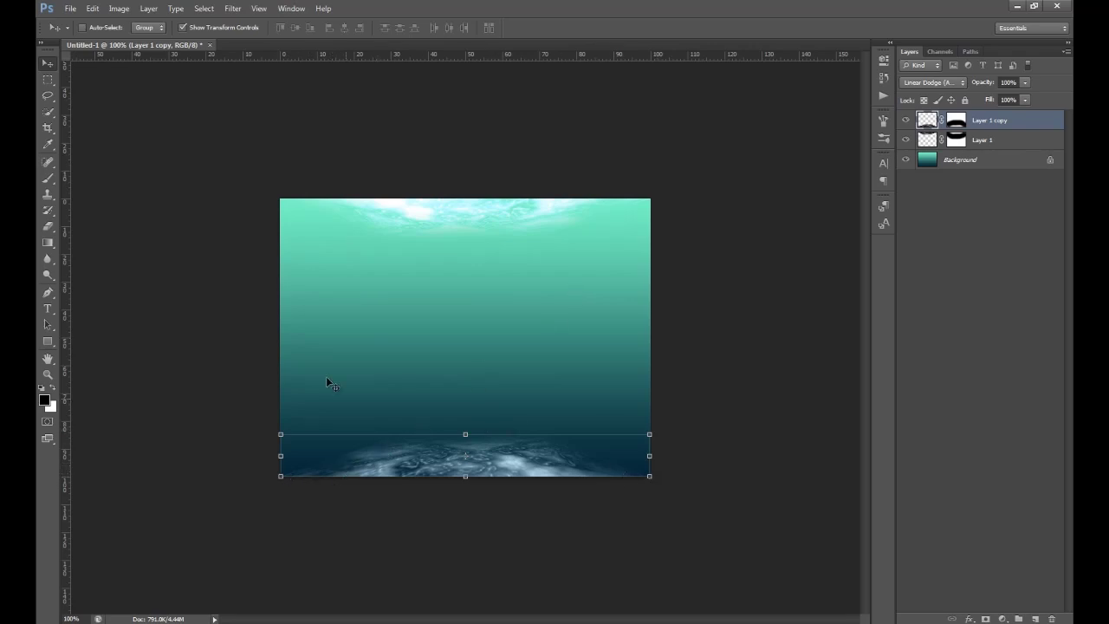
click(201, 29)
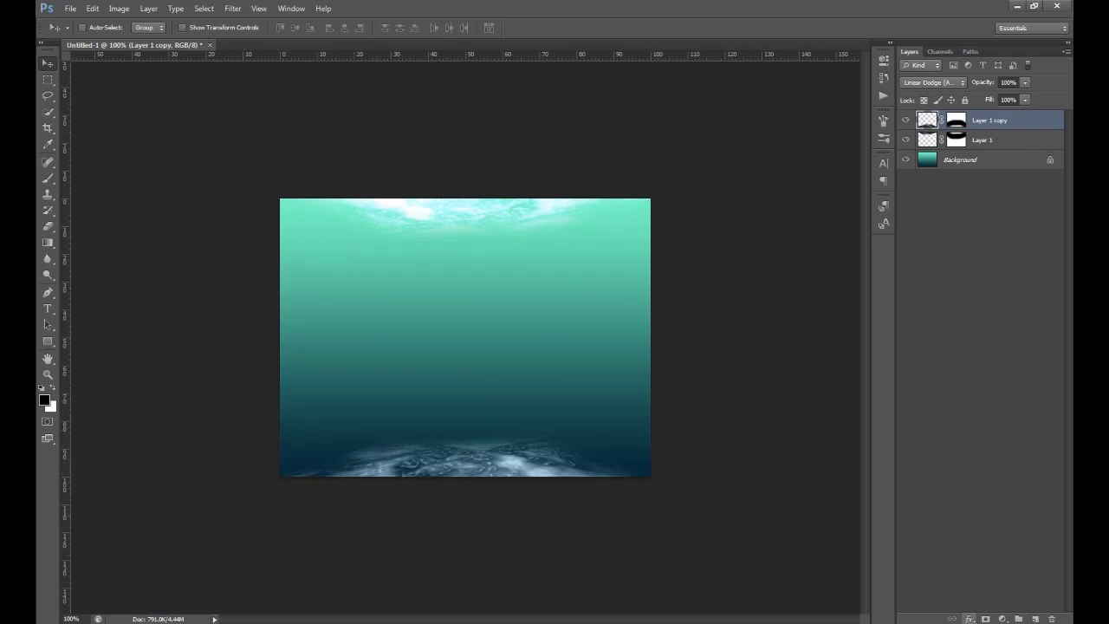
click(956, 122)
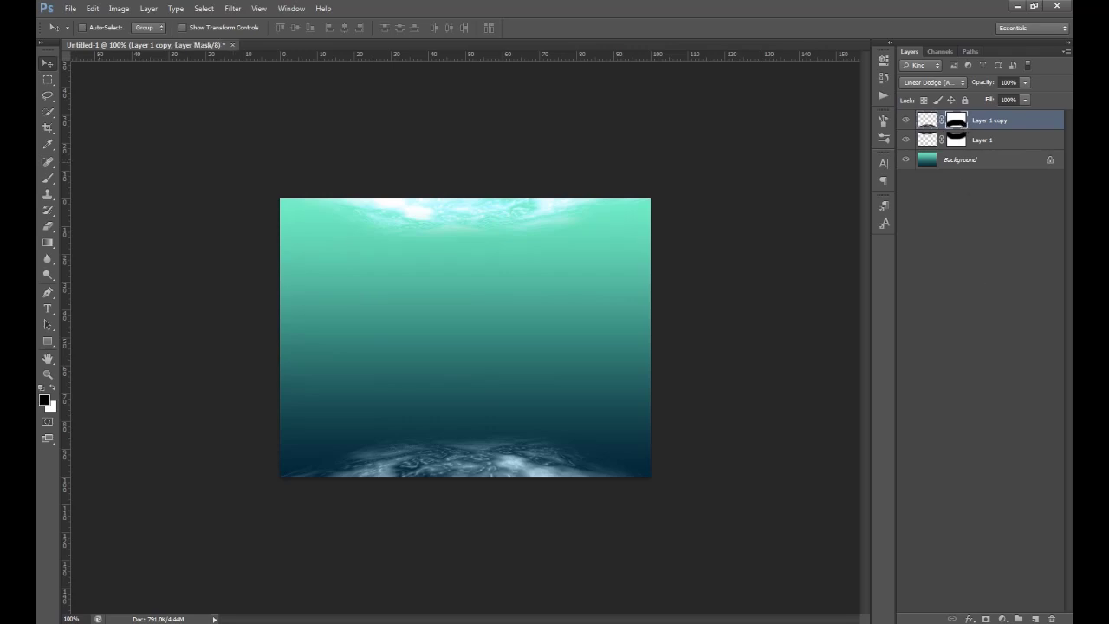
click(48, 178)
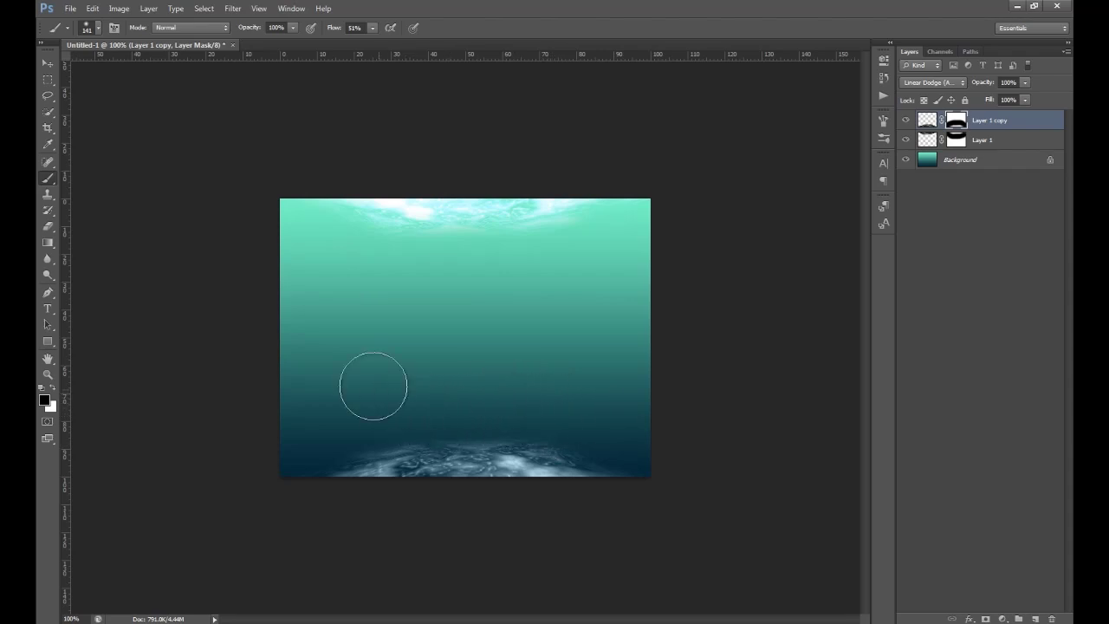
click(48, 63)
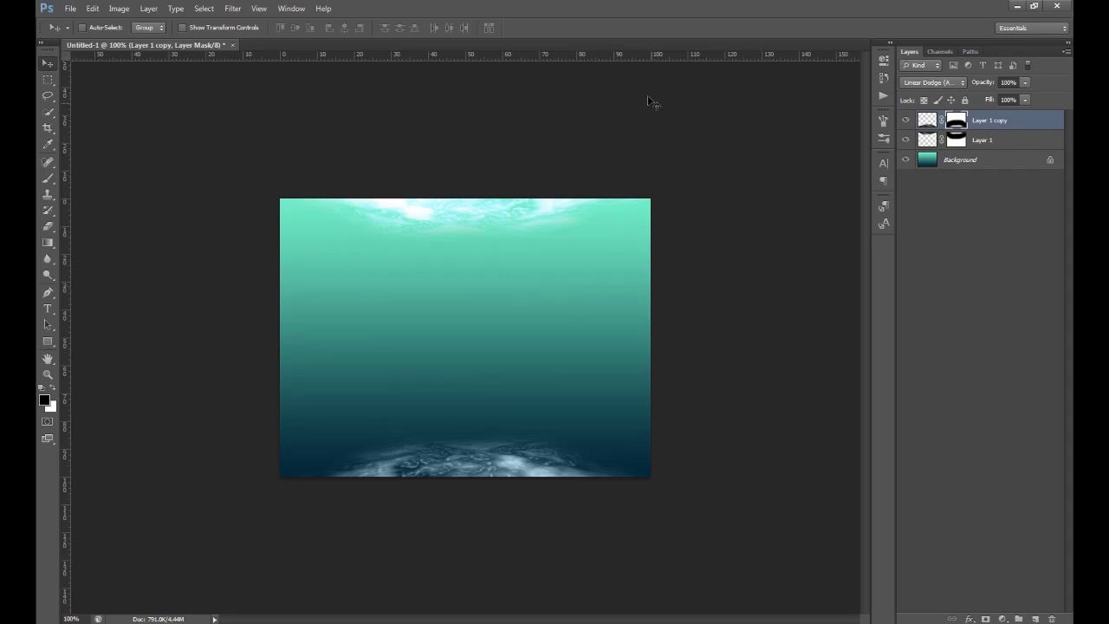
Step: Set the blend mode of Layer 1 copy to Color Dodge and its opacity to 71%
click(925, 84)
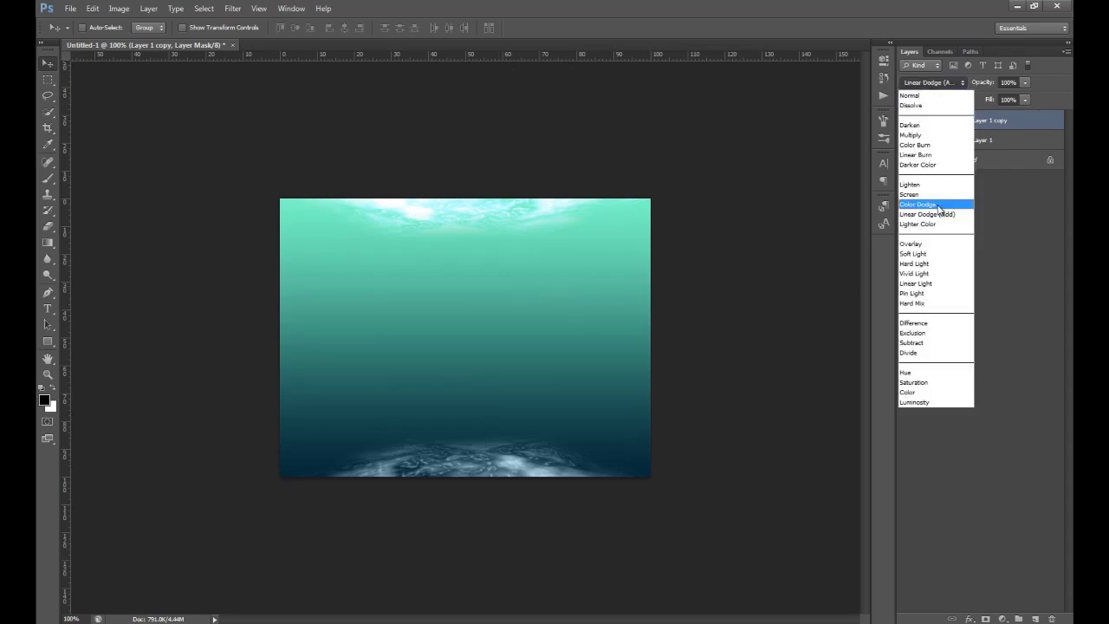
click(939, 206)
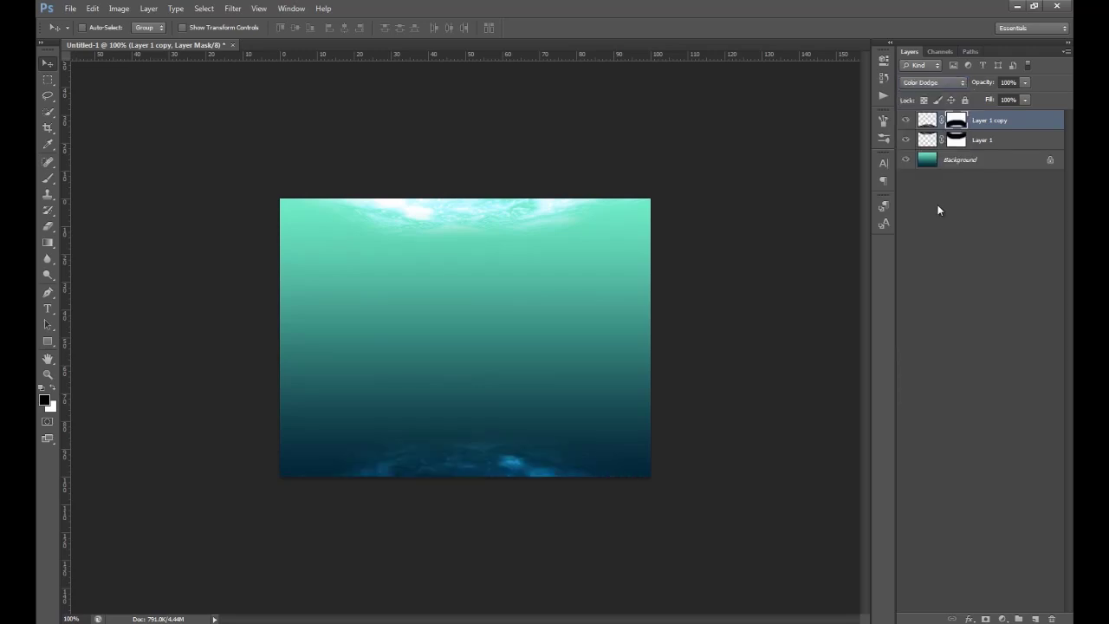
click(975, 91)
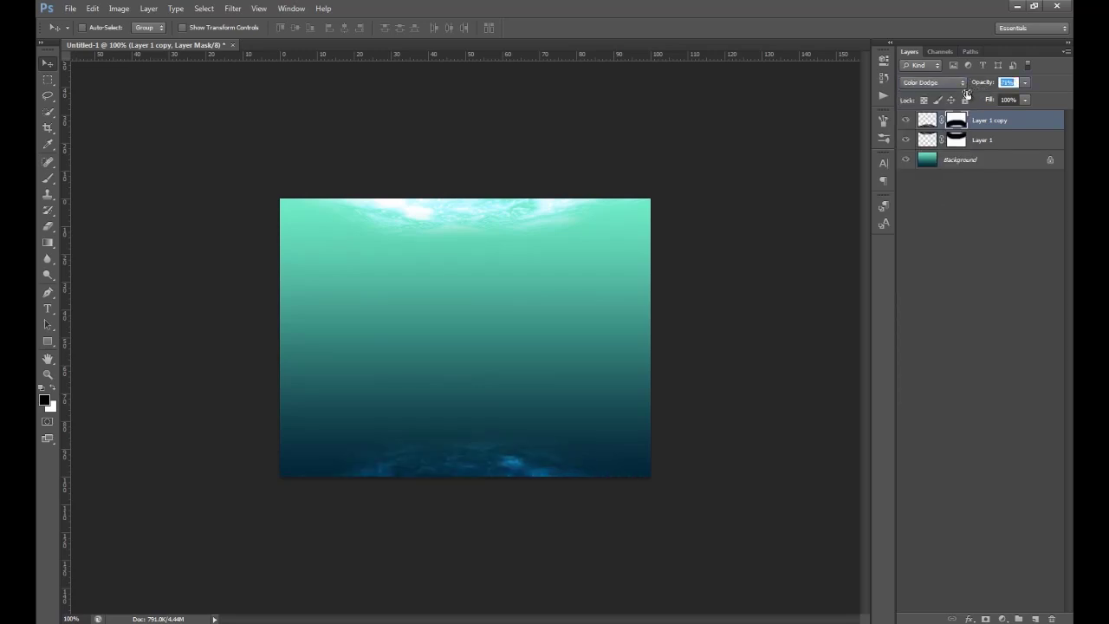
key(Return)
Step: Open the recent file Ambulocetus.png, copy its creature into the underwater document, and close the source image
click(71, 9)
mouse_move(97, 92)
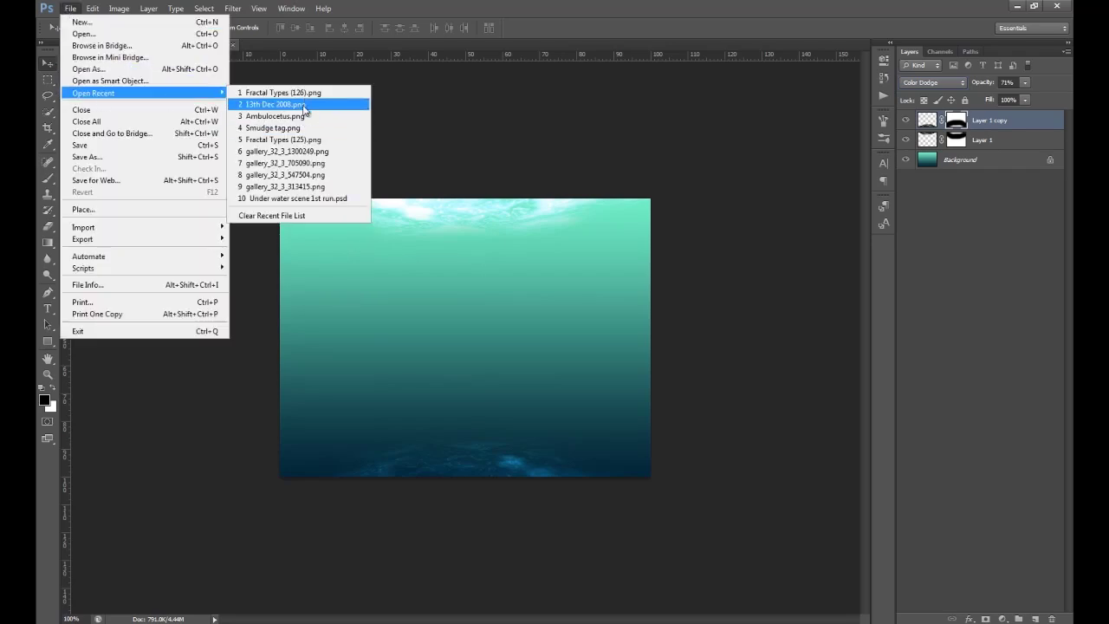
click(275, 115)
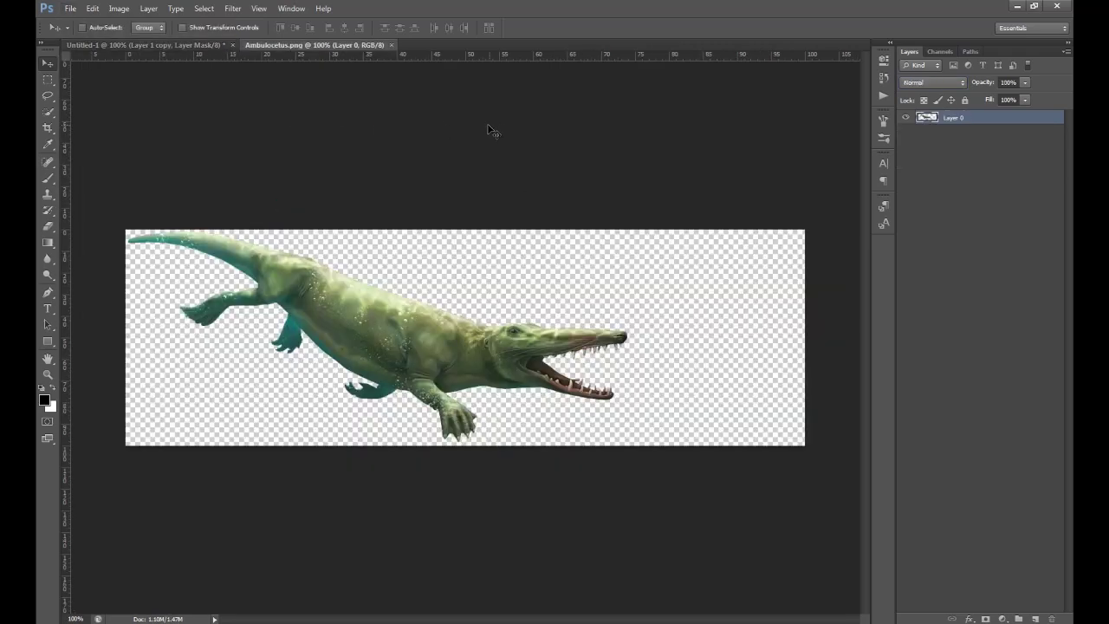
drag(323, 45, 548, 161)
drag(703, 381, 356, 376)
drag(827, 166, 759, 165)
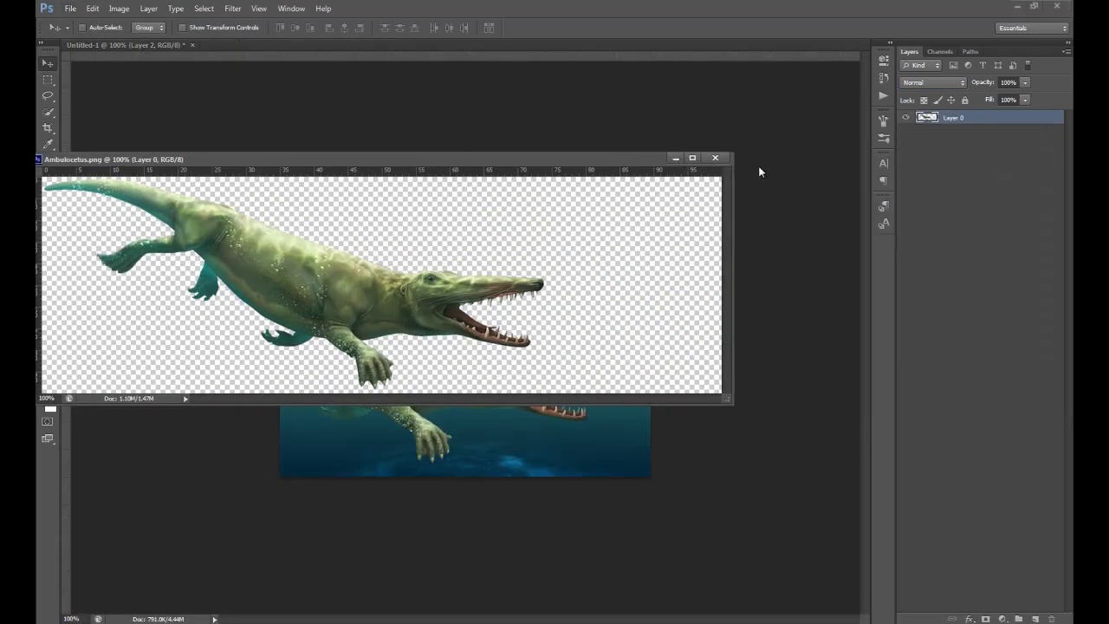
click(719, 158)
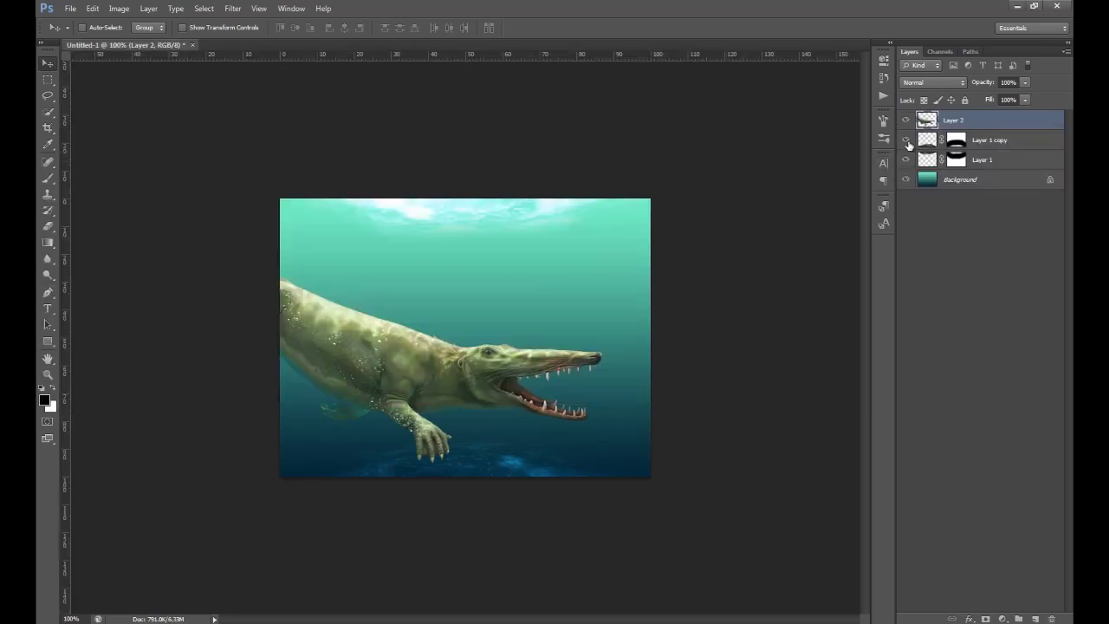
Step: Duplicate the creature on Layer 2 and hide the original layer
key(ctrl+j)
click(906, 140)
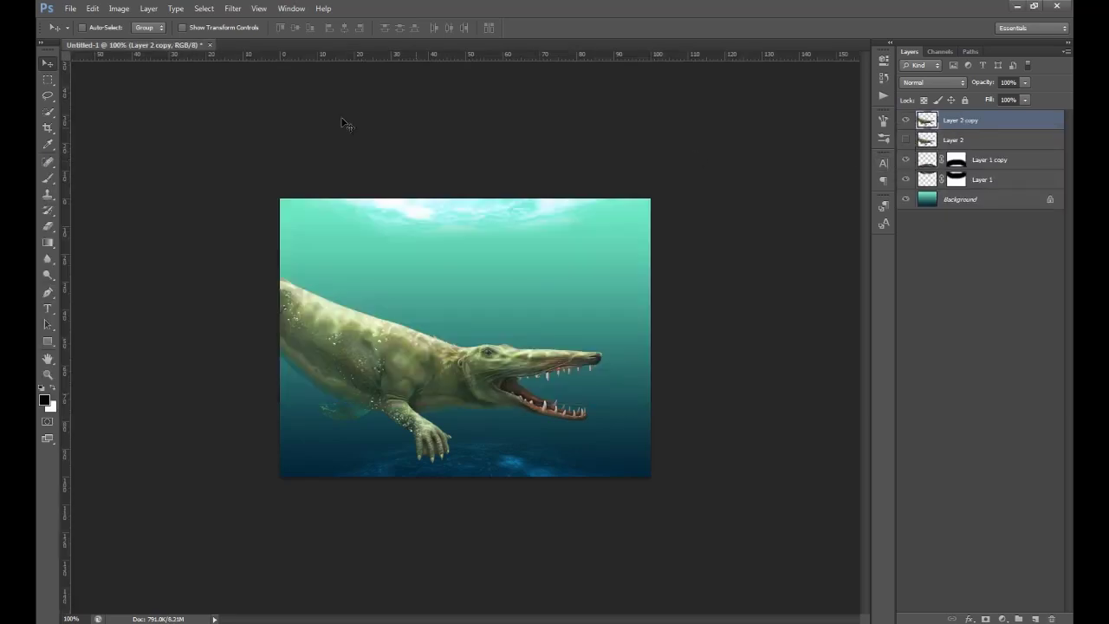
Step: Scale the creature on Layer 2 copy to about 63%, place it fully inside the canvas near the middle, and apply the transform
click(182, 28)
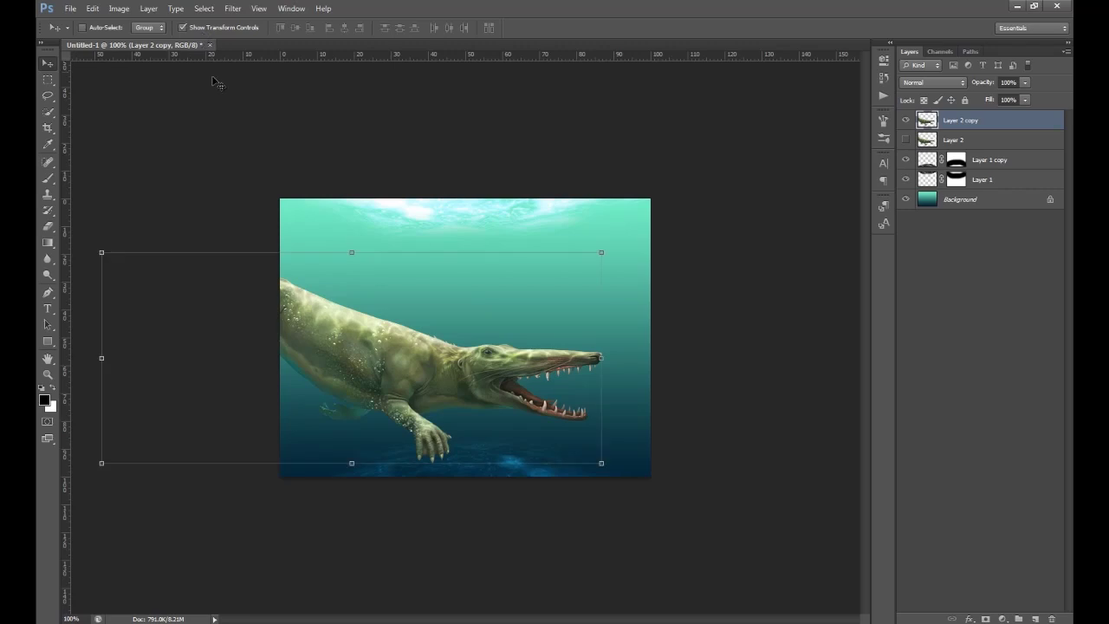
drag(602, 252, 416, 327)
drag(366, 394, 559, 333)
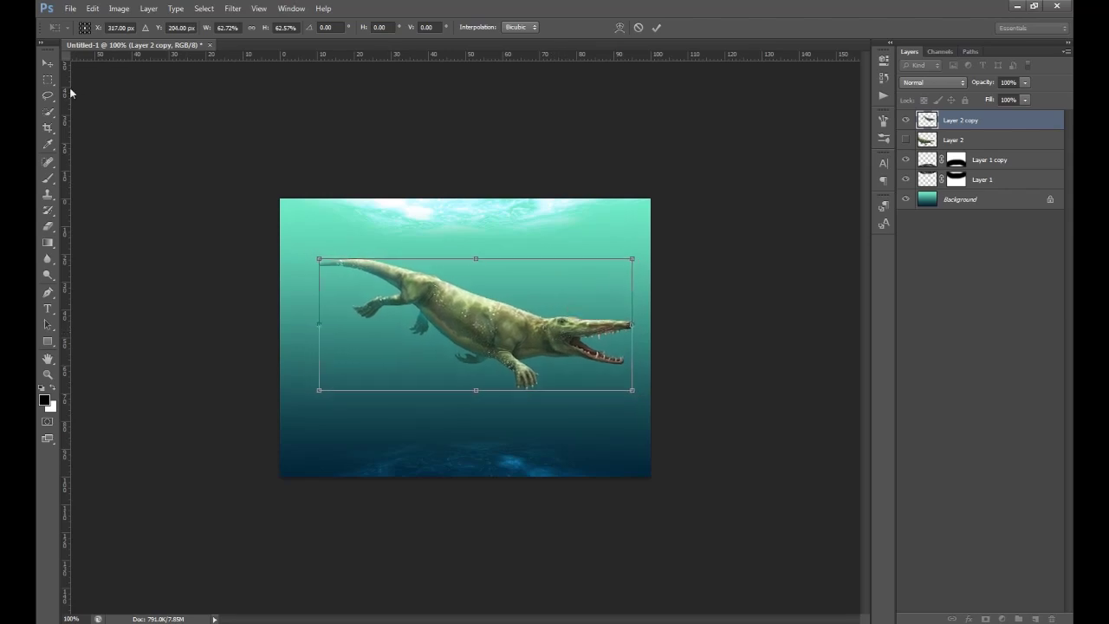
click(47, 63)
click(507, 242)
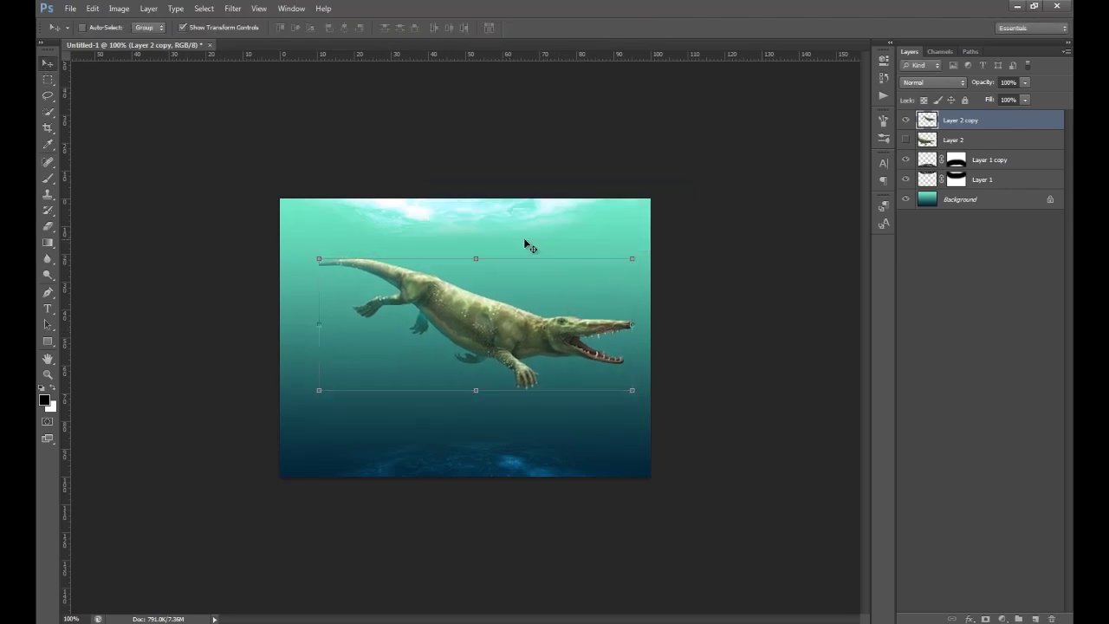
Step: Duplicate Layer 2 copy, fill the duplicate's creature outline with solid black, and clear the selection
click(954, 140)
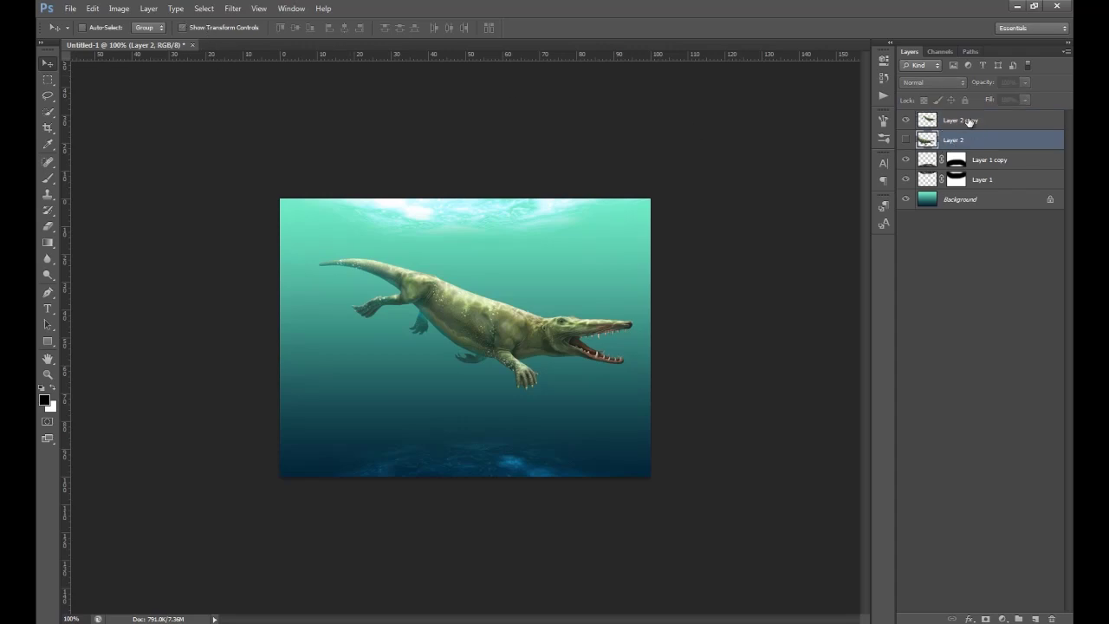
click(954, 126)
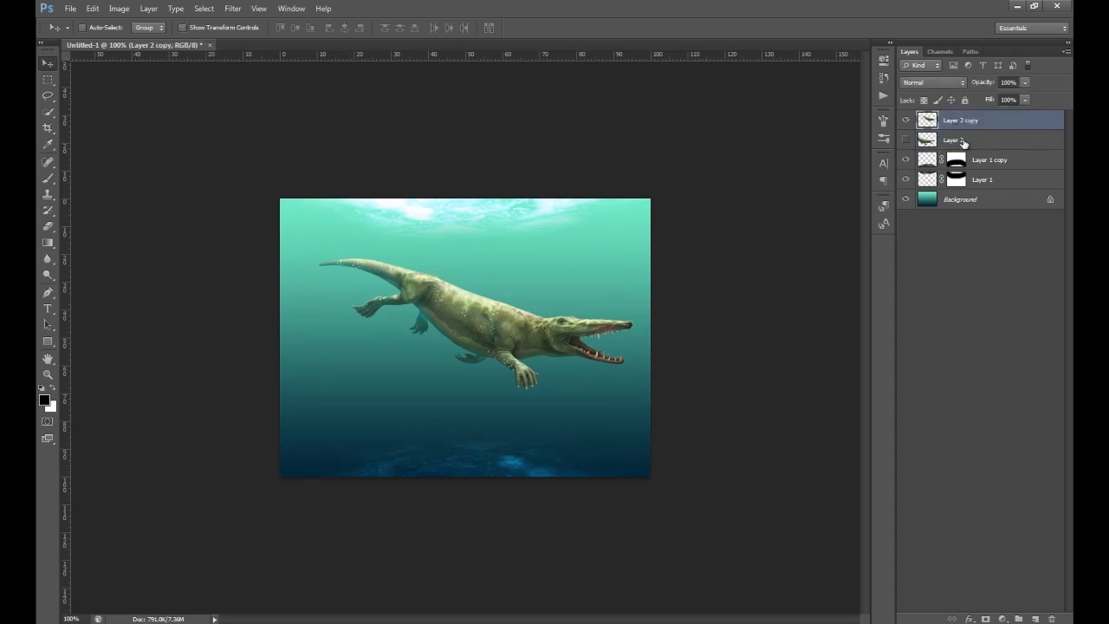
key(ctrl+j)
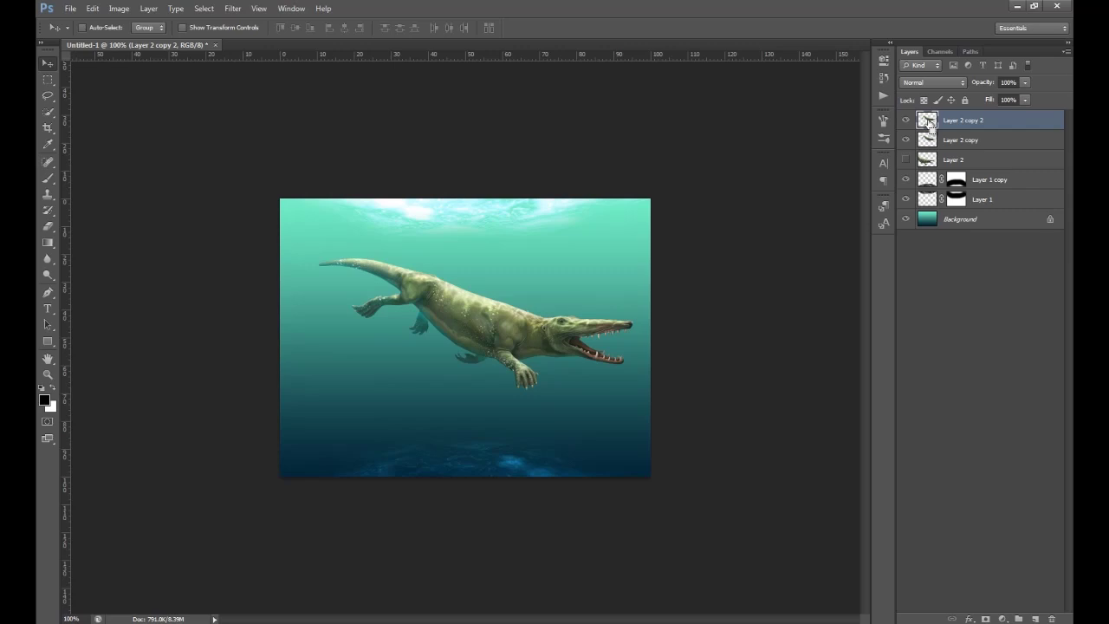
ctrl+click(927, 122)
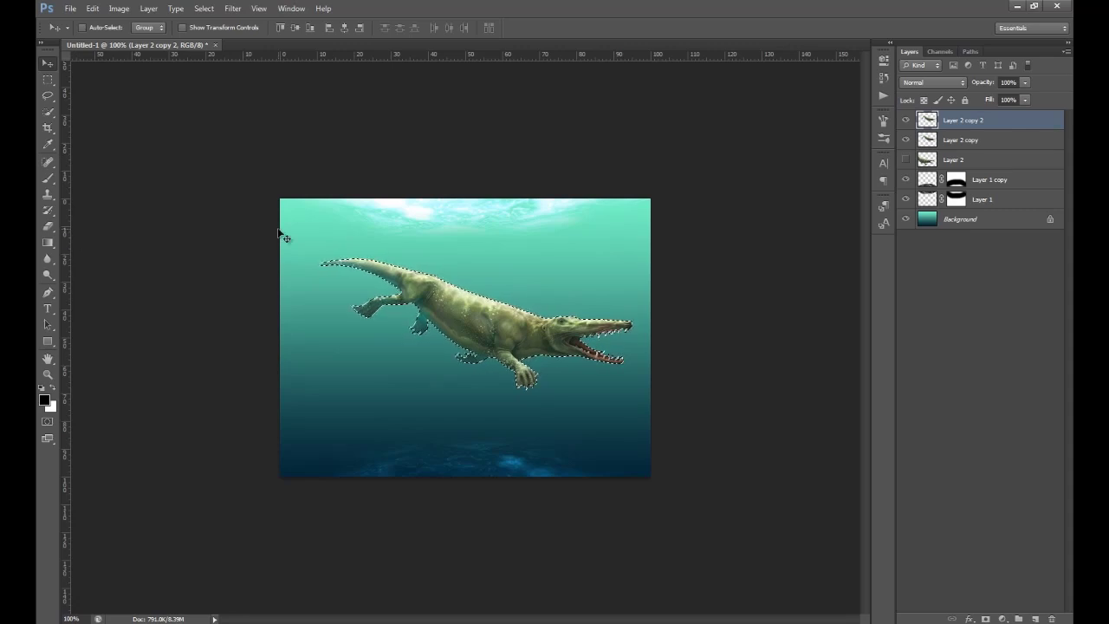
key(ctrl+BackSpace)
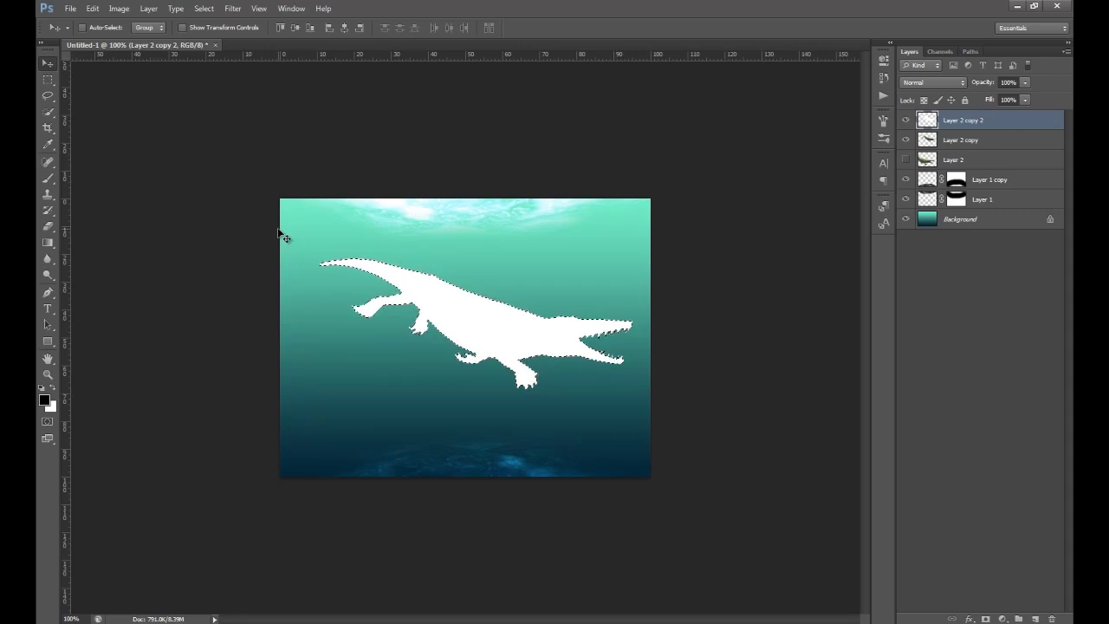
key(alt+BackSpace)
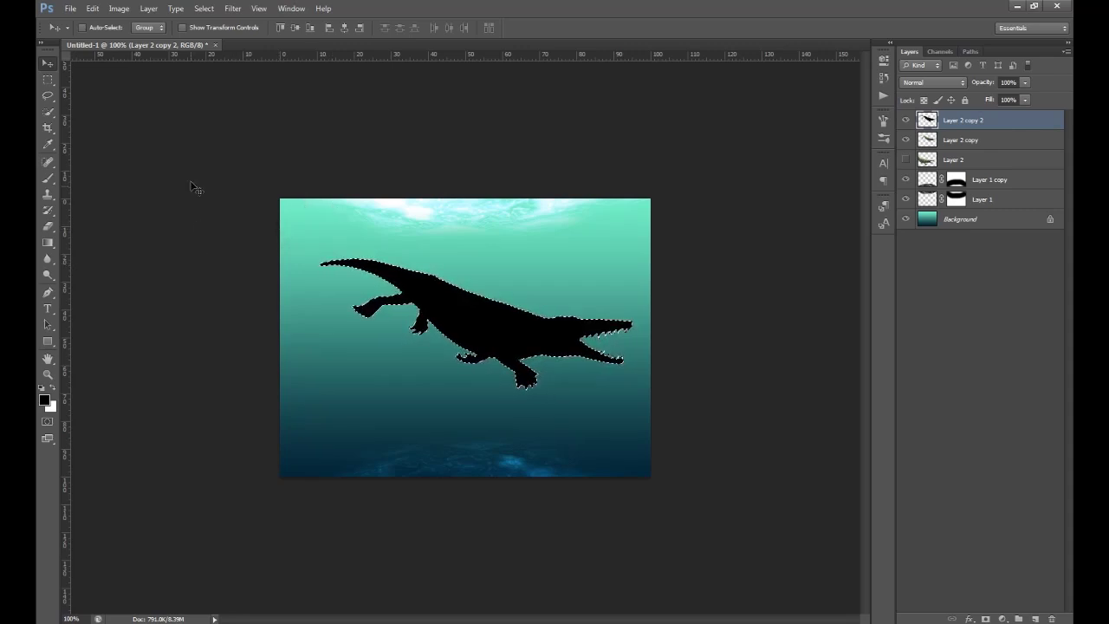
click(203, 7)
click(212, 36)
Step: Apply a Gaussian Blur with a 10-pixel radius to the black silhouette on Layer 2 copy 2
click(233, 8)
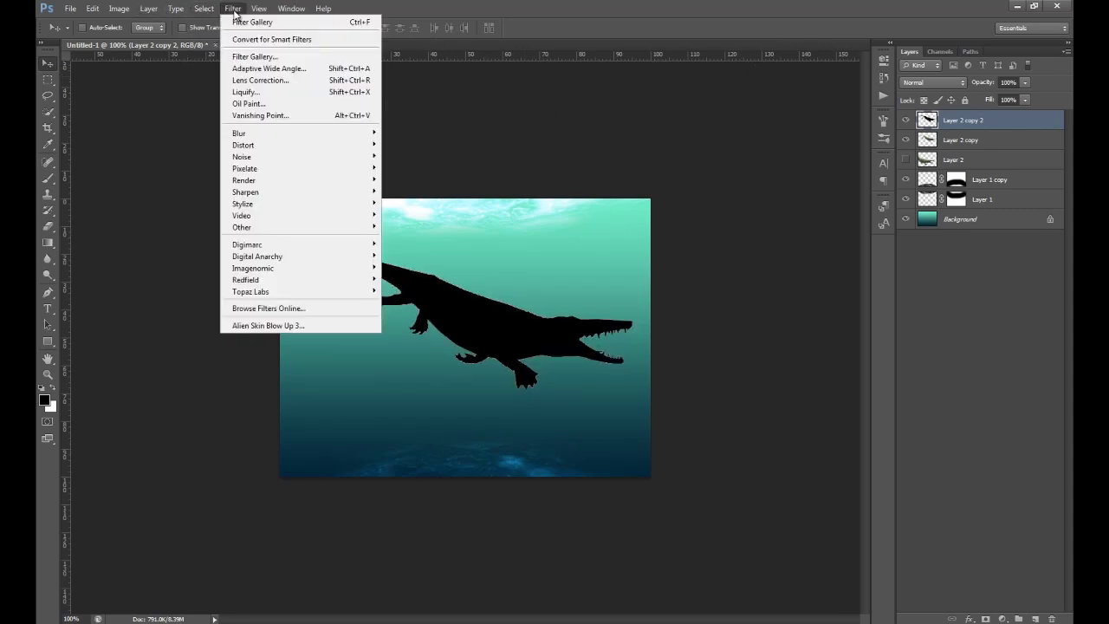
mouse_move(262, 136)
click(433, 221)
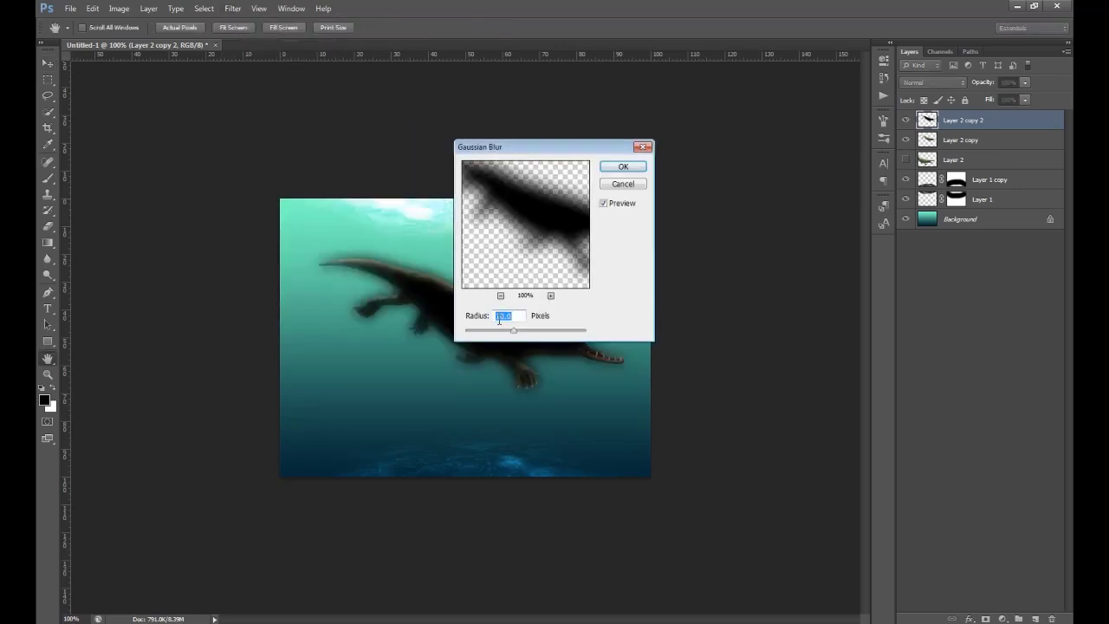
click(628, 169)
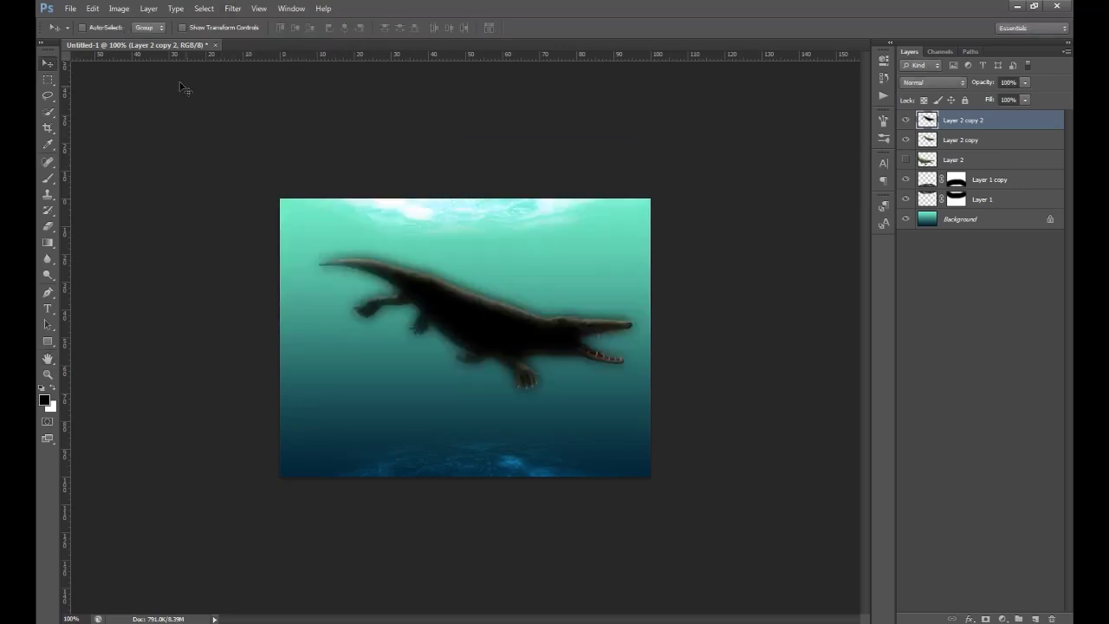
Step: Flip the blurred silhouette vertically below the creature at about 69% height, tilt it about 18° clockwise, and apply the transform
click(219, 29)
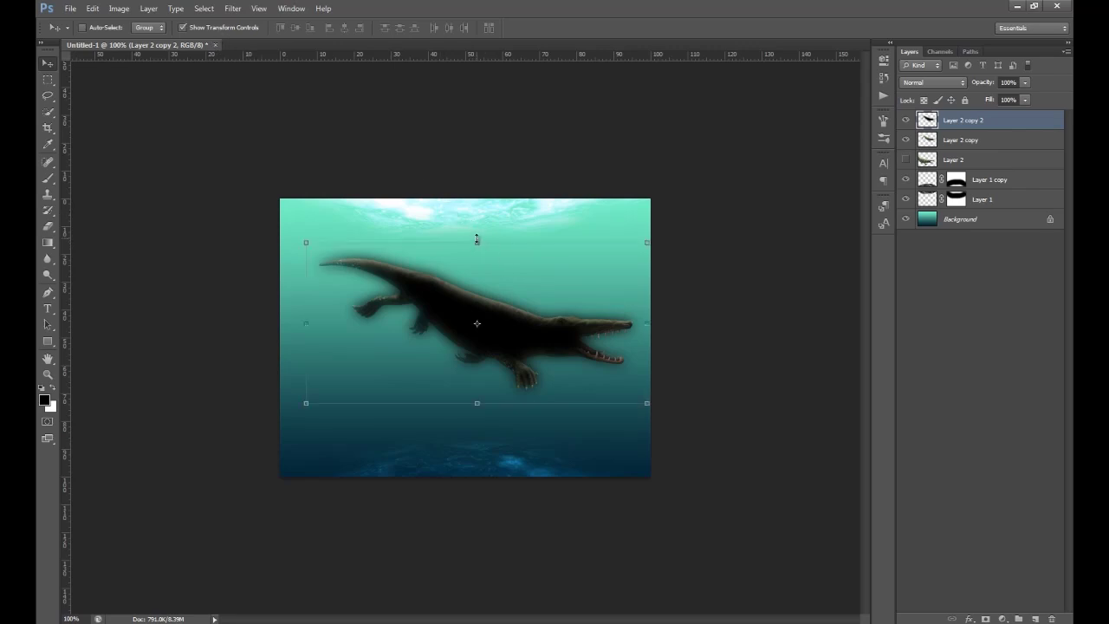
drag(478, 239, 460, 511)
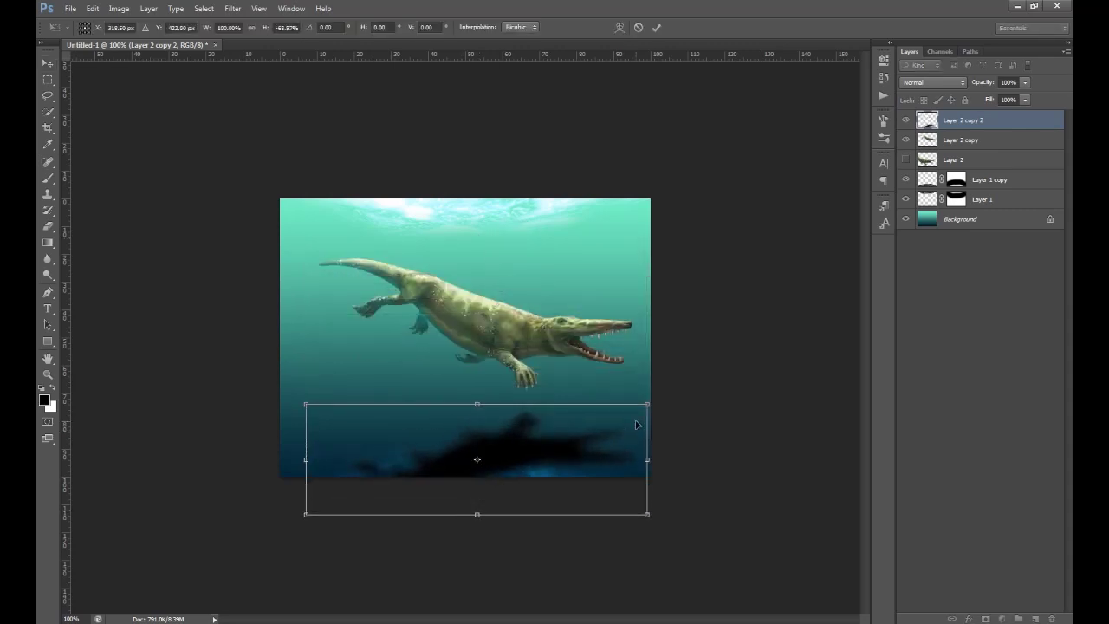
drag(657, 395, 675, 454)
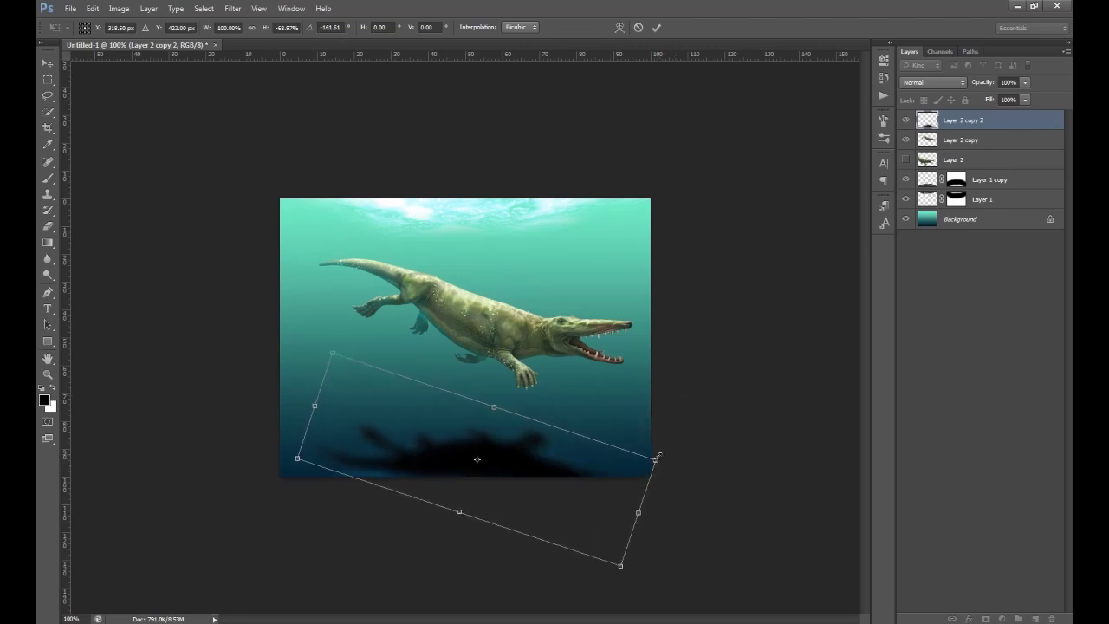
click(48, 65)
click(508, 246)
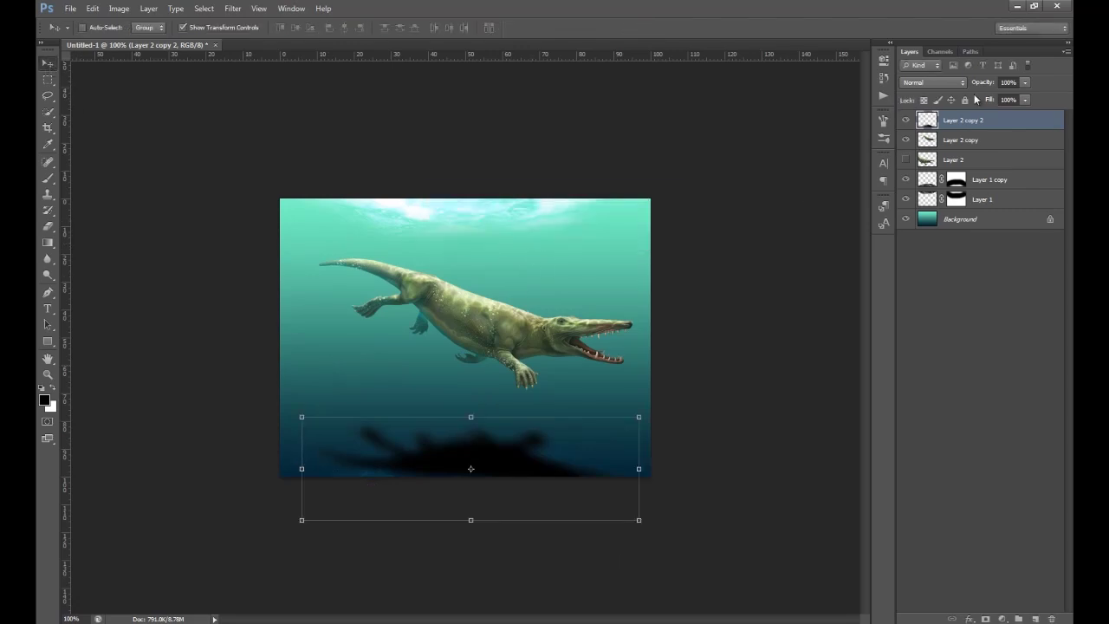
Step: Reduce the opacity of the shadow on Layer 2 copy 2 to 33% and hide the transform controls
drag(986, 82, 957, 90)
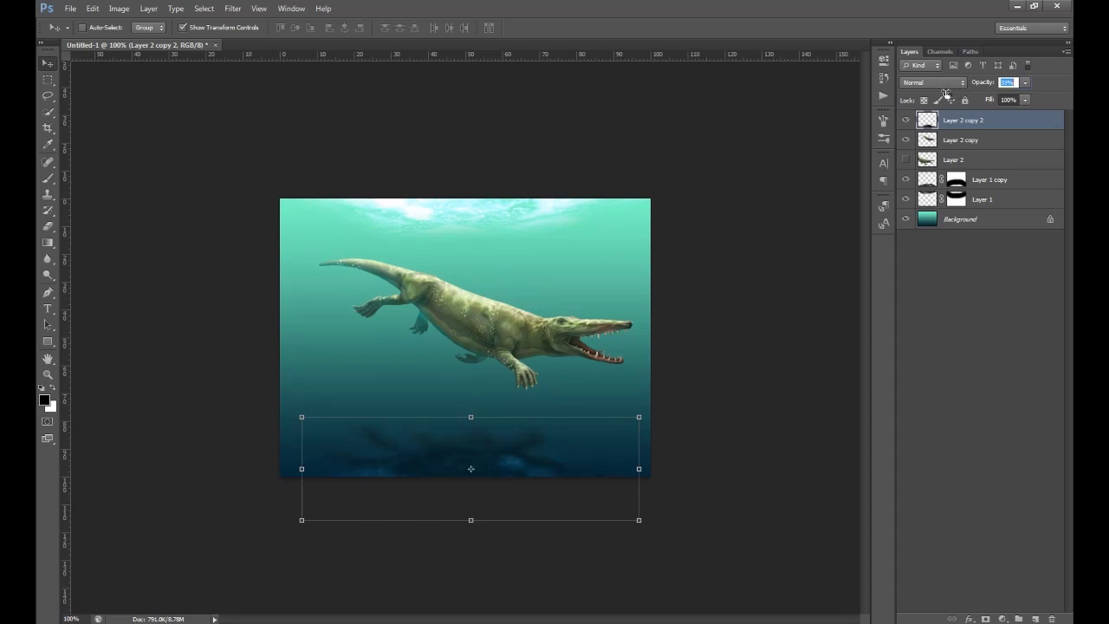
key(Return)
click(218, 30)
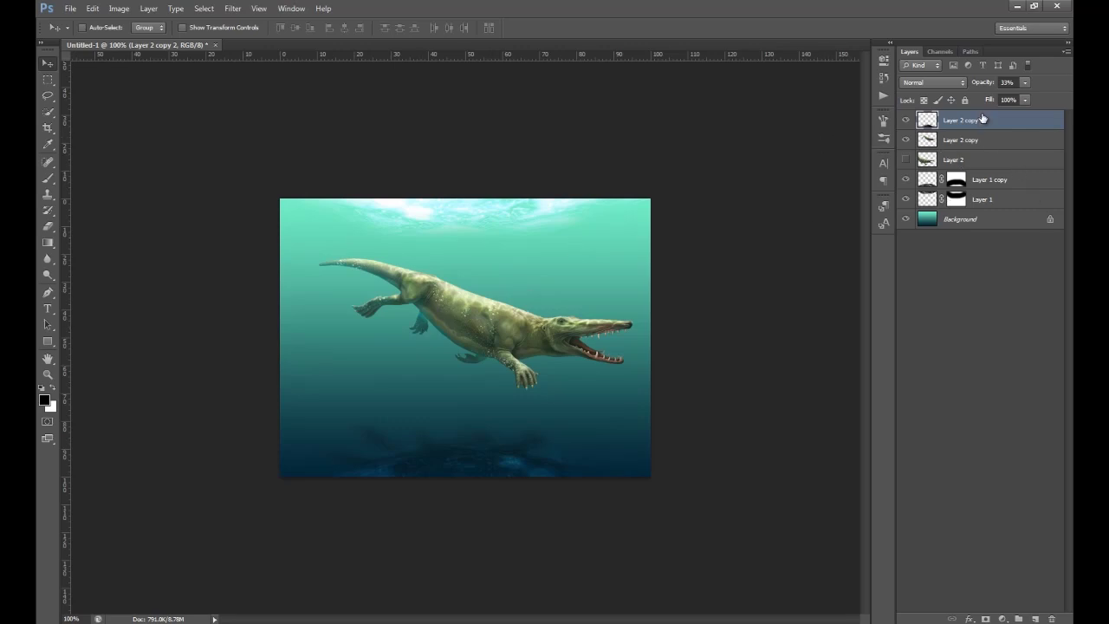
Step: Create a new top layer, select a rectangle about three quarters of the canvas wide around the creature, and render Clouds in it
click(1035, 618)
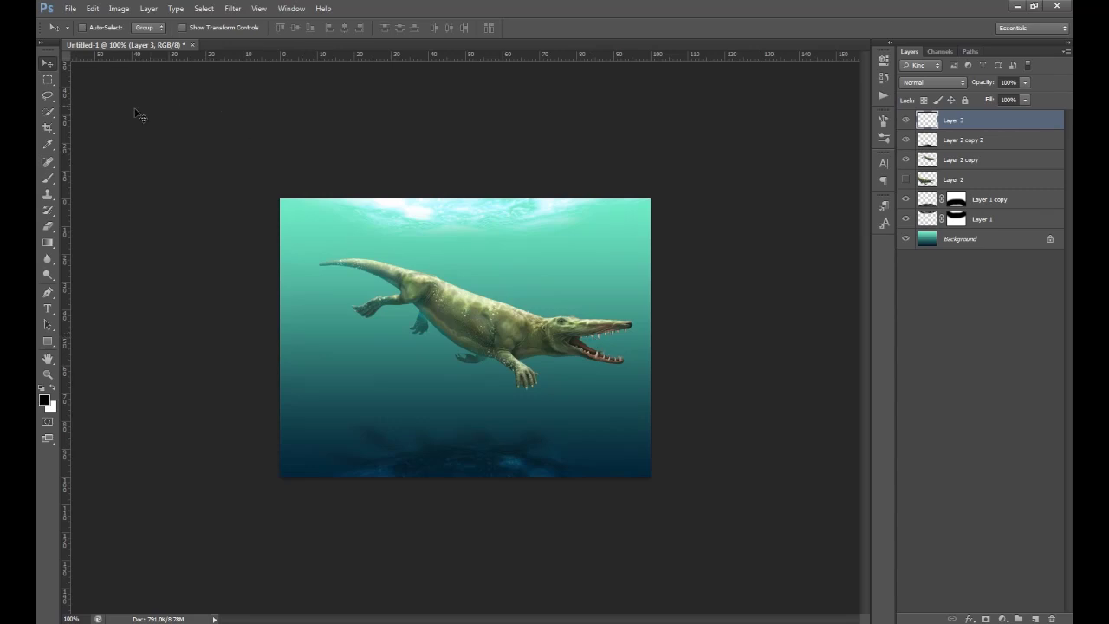
click(47, 79)
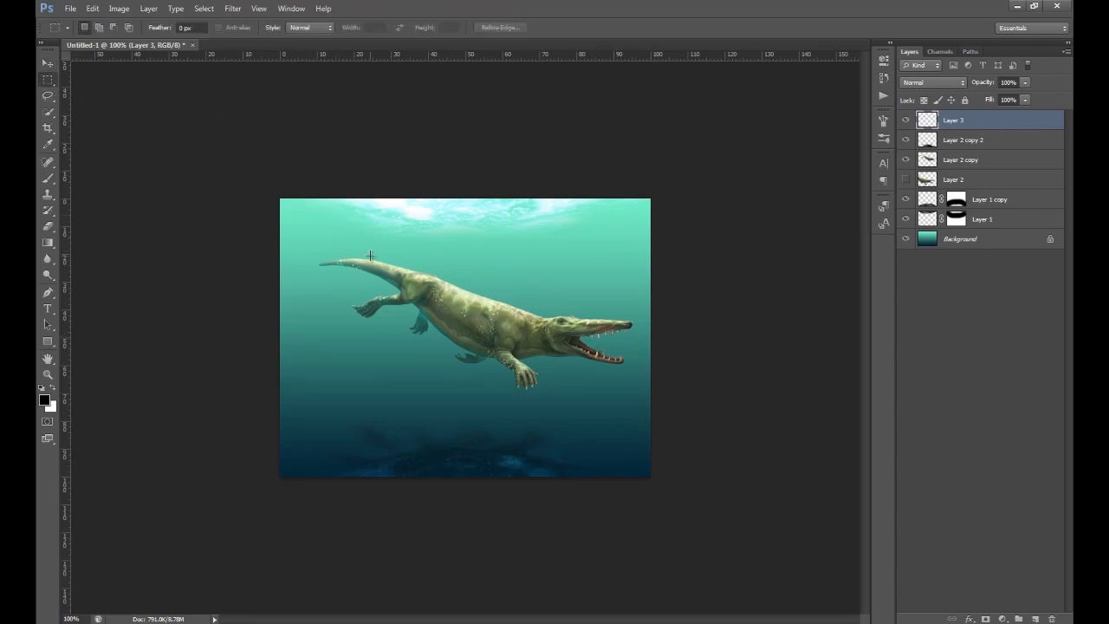
drag(328, 232, 609, 451)
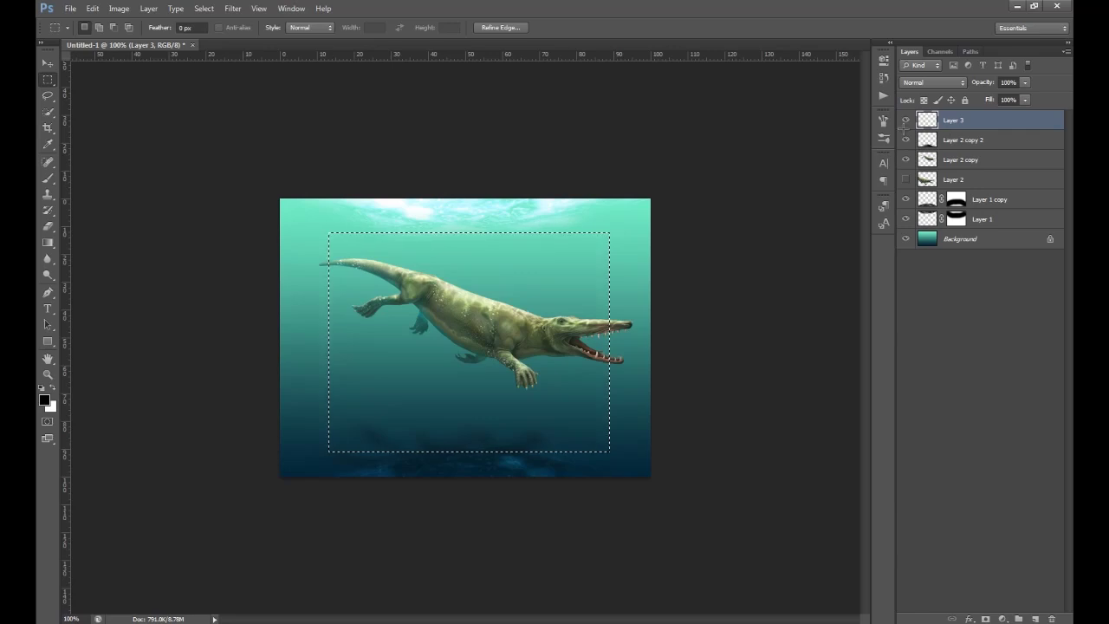
click(232, 8)
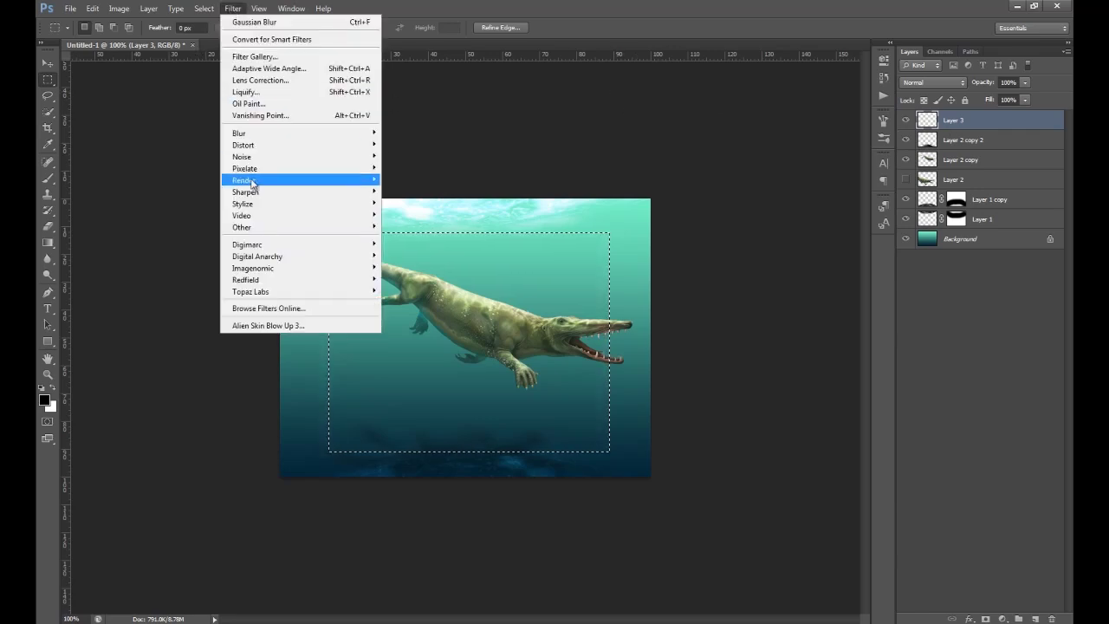
mouse_move(252, 180)
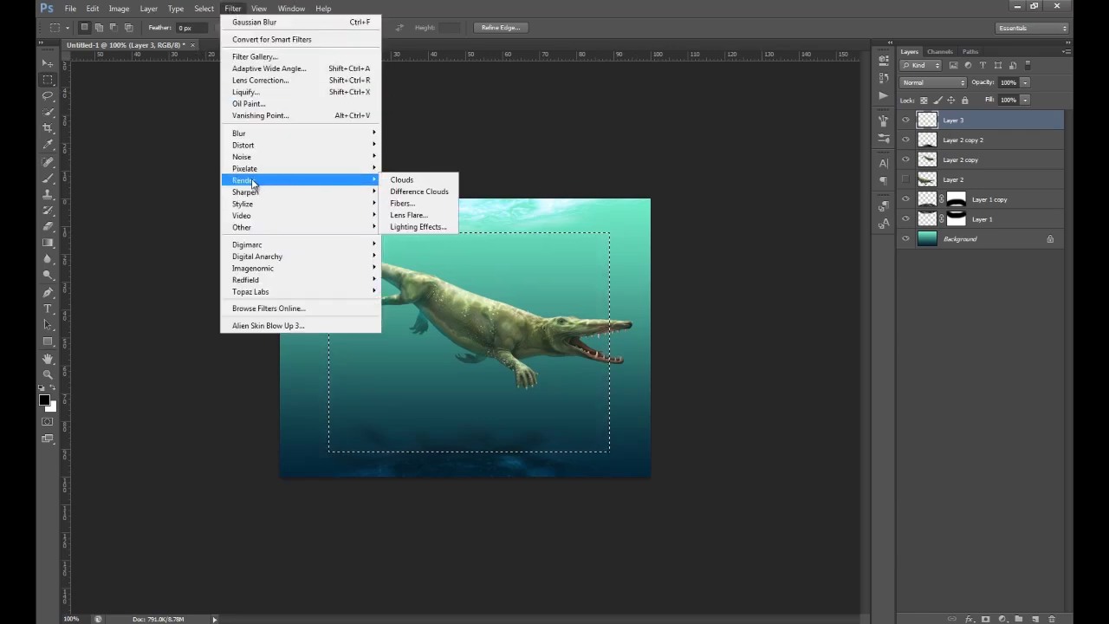
click(410, 182)
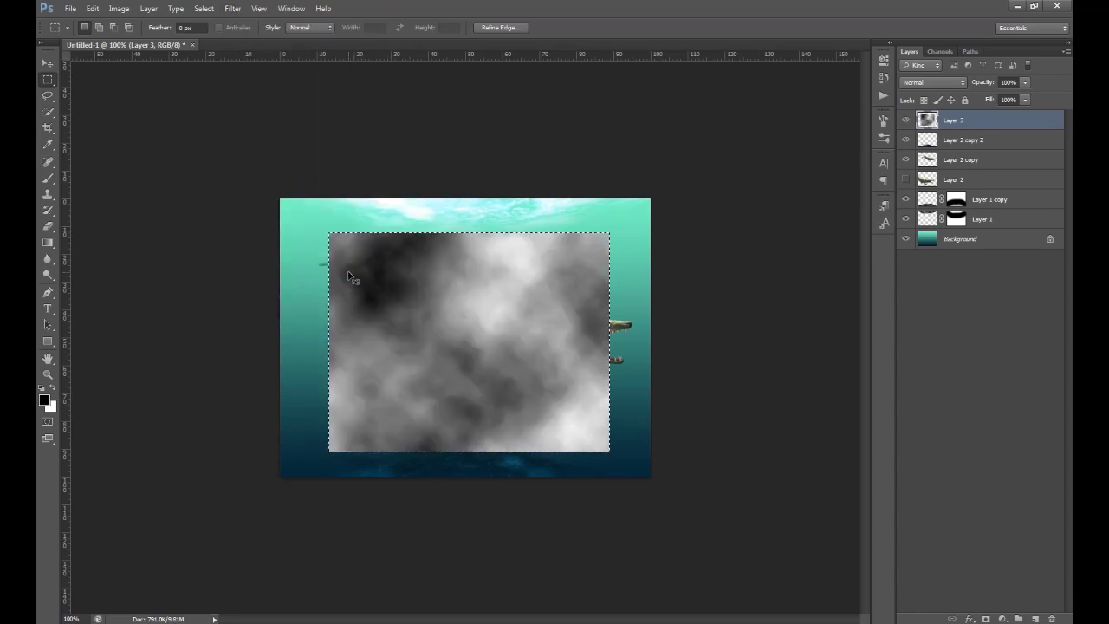
Step: Apply Difference Clouds to Layer 3 repeatedly to build fine veined contrast, and clear the selection
click(232, 8)
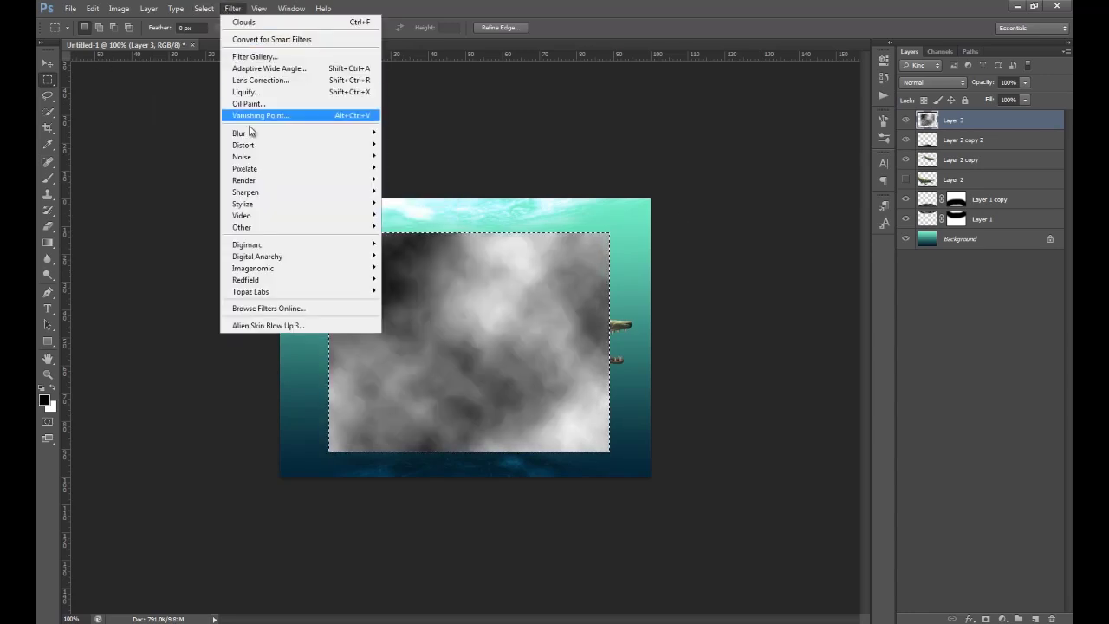
mouse_move(260, 180)
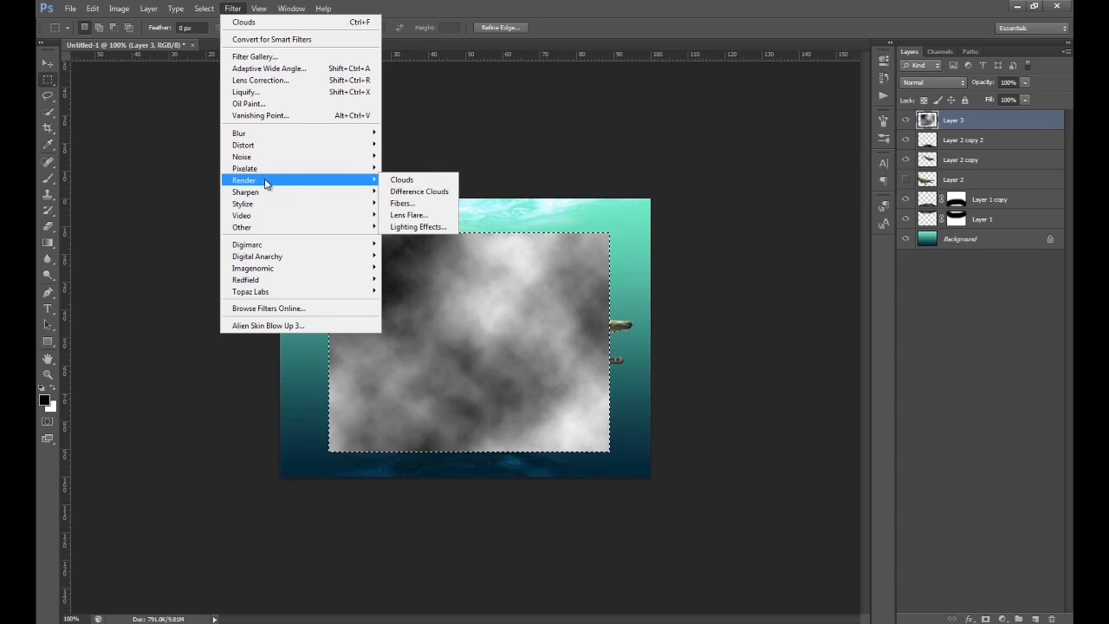
click(421, 191)
key(ctrl+f)
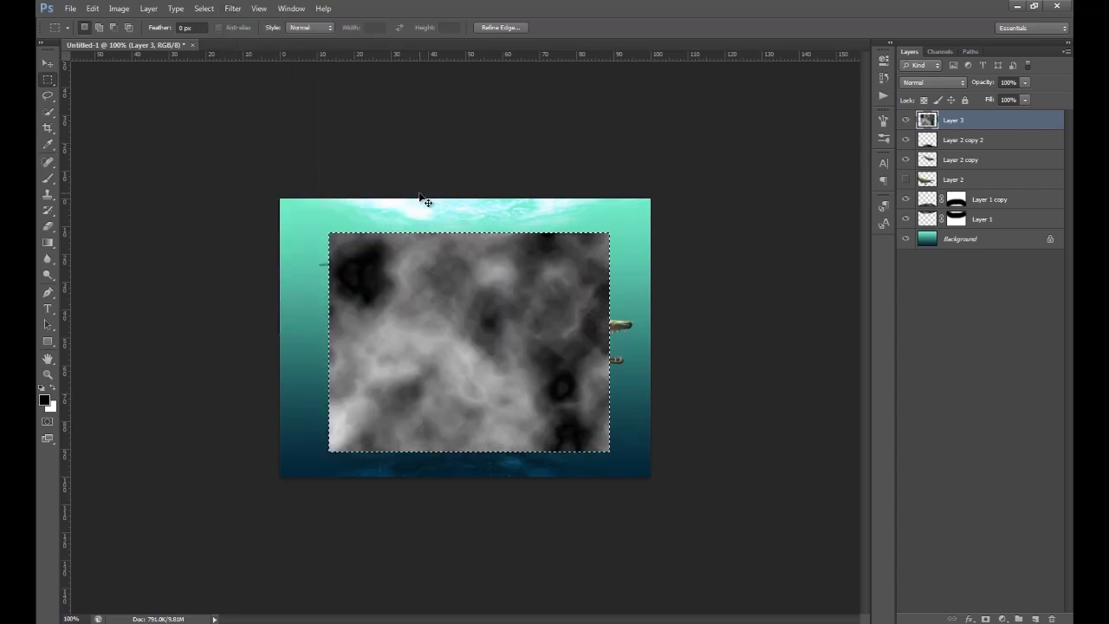
key(ctrl+f)
key(ctrl+f)
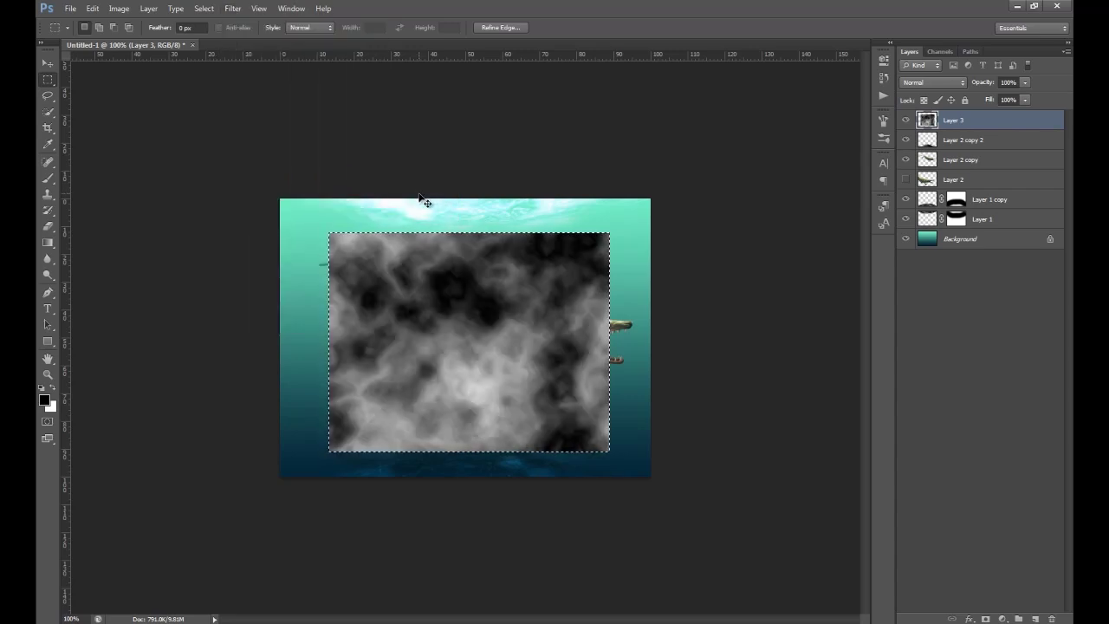
key(ctrl+f)
key(ctrl+f)
key(ctrl+f)
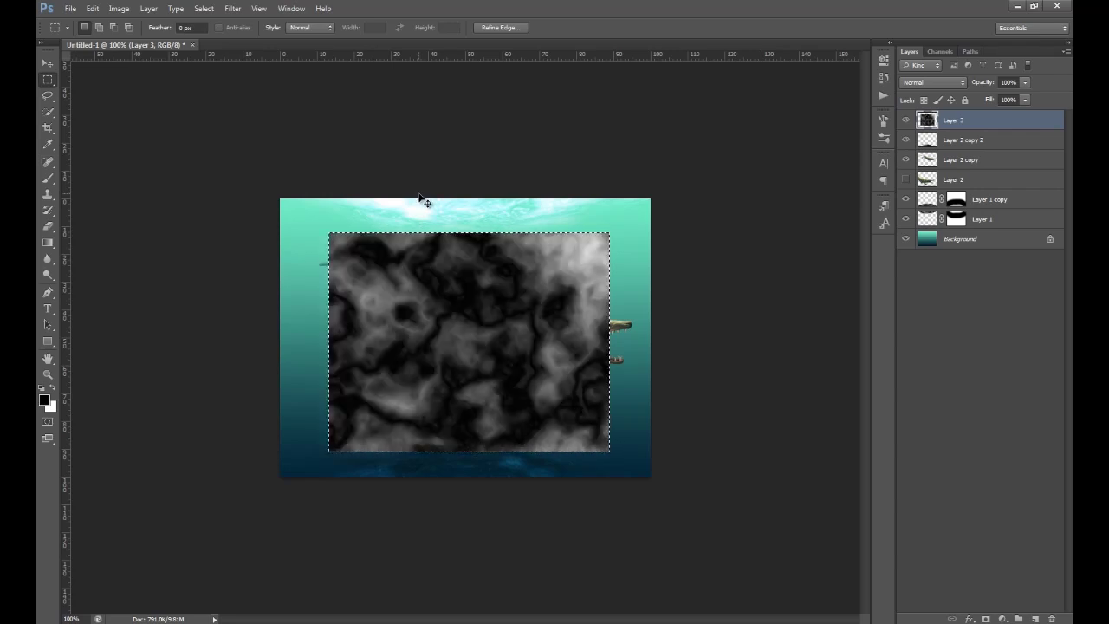
key(ctrl+f)
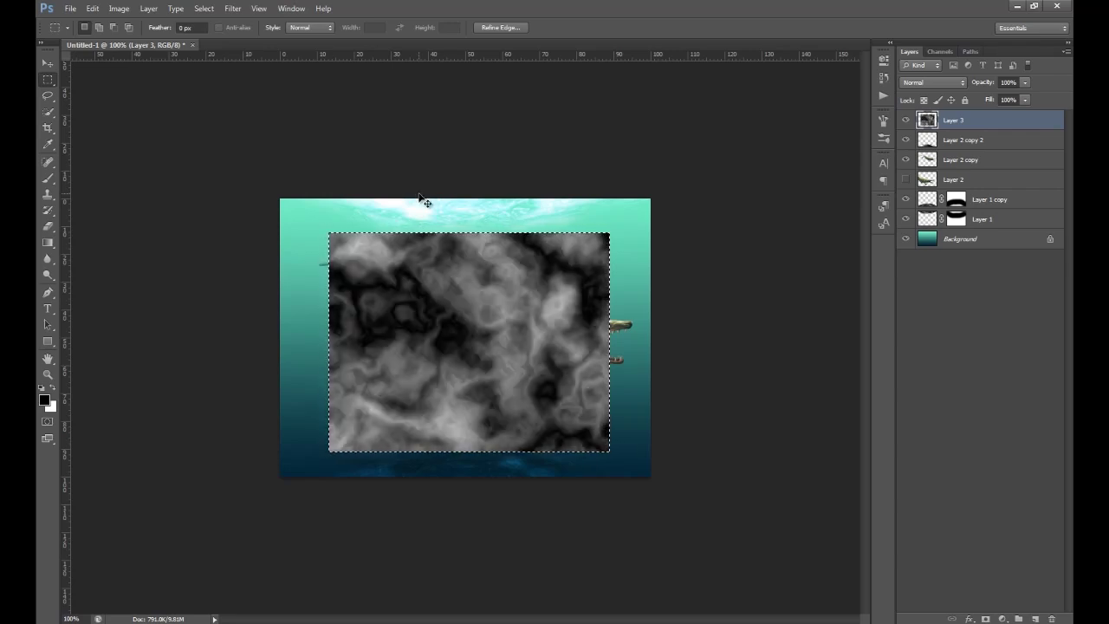
key(ctrl+d)
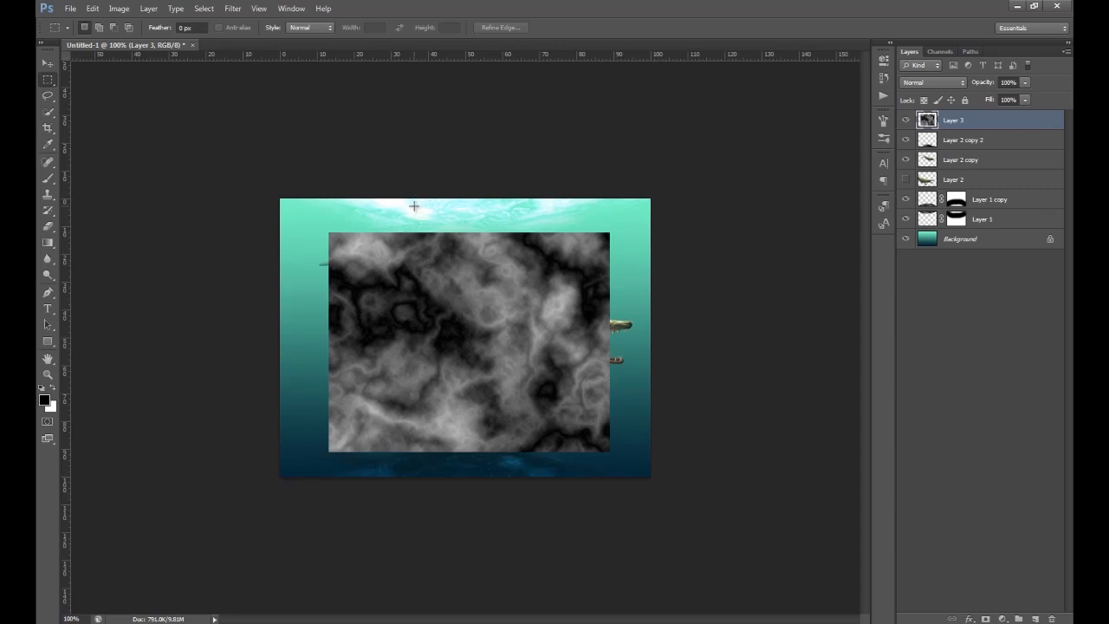
Step: Apply a Best-quality Zoom Radial Blur of 100 to Layer 3, centred at the top edge, and set its blend mode to Linear Dodge (Add)
click(232, 7)
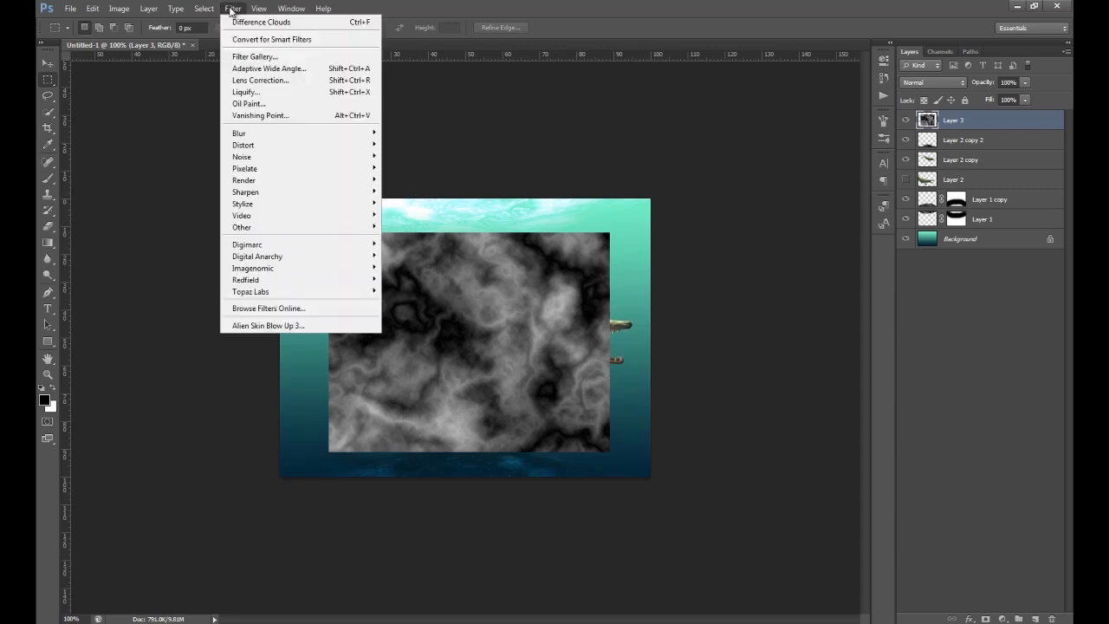
mouse_move(270, 139)
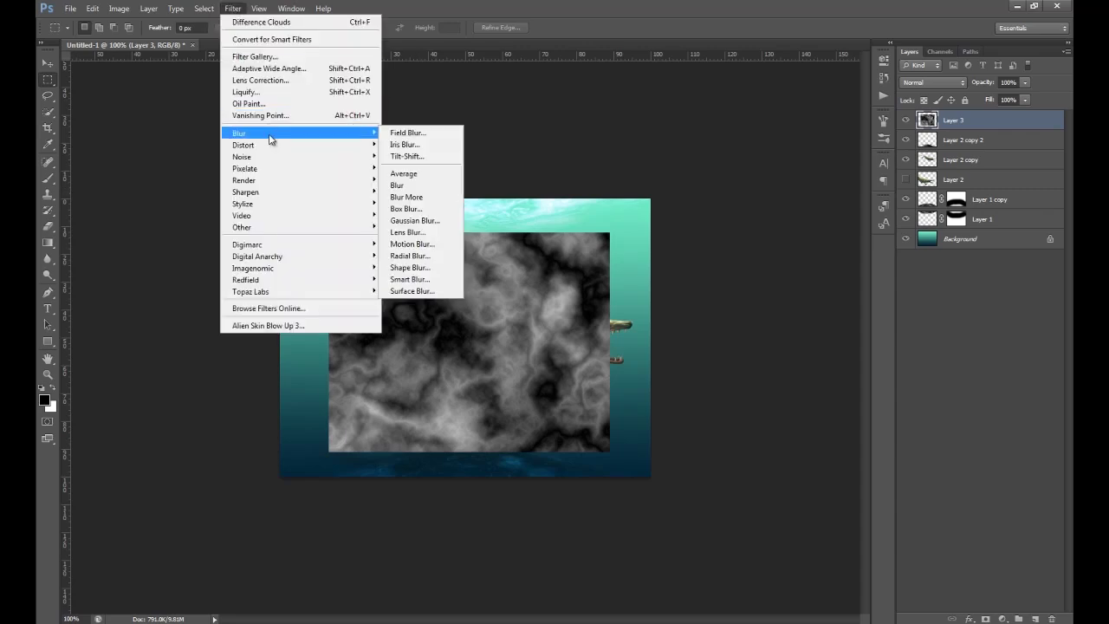
click(418, 256)
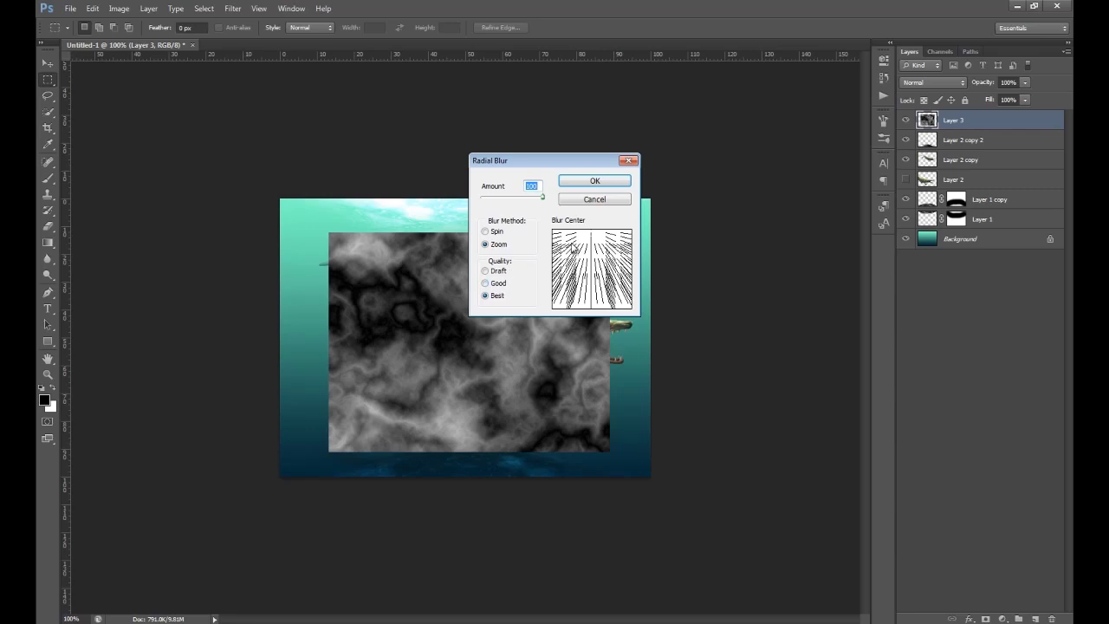
drag(593, 275, 593, 227)
click(595, 182)
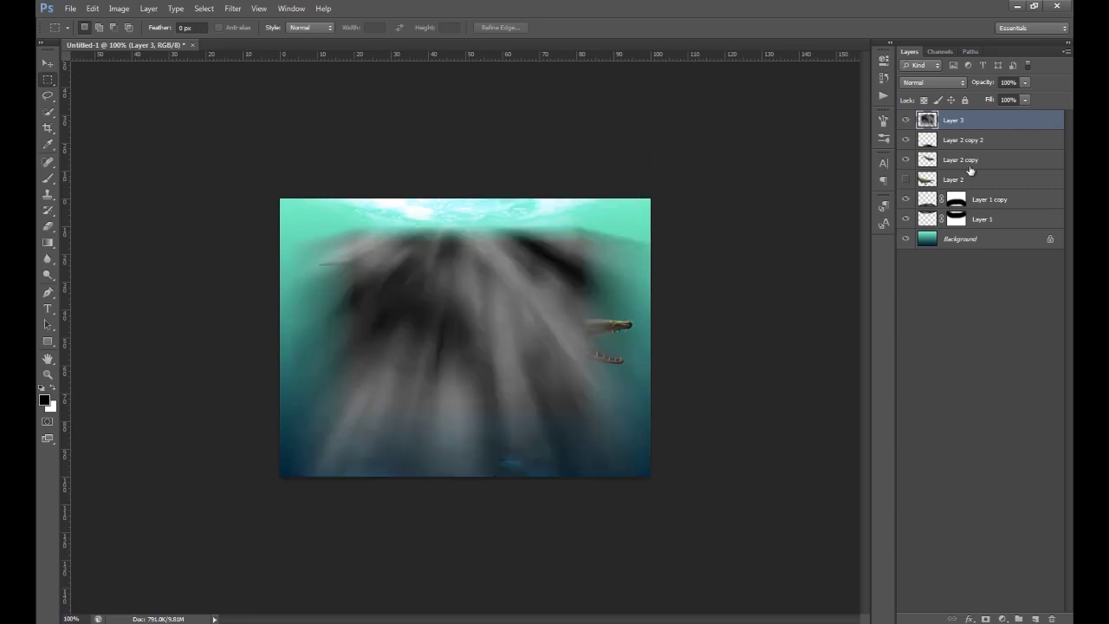
click(925, 81)
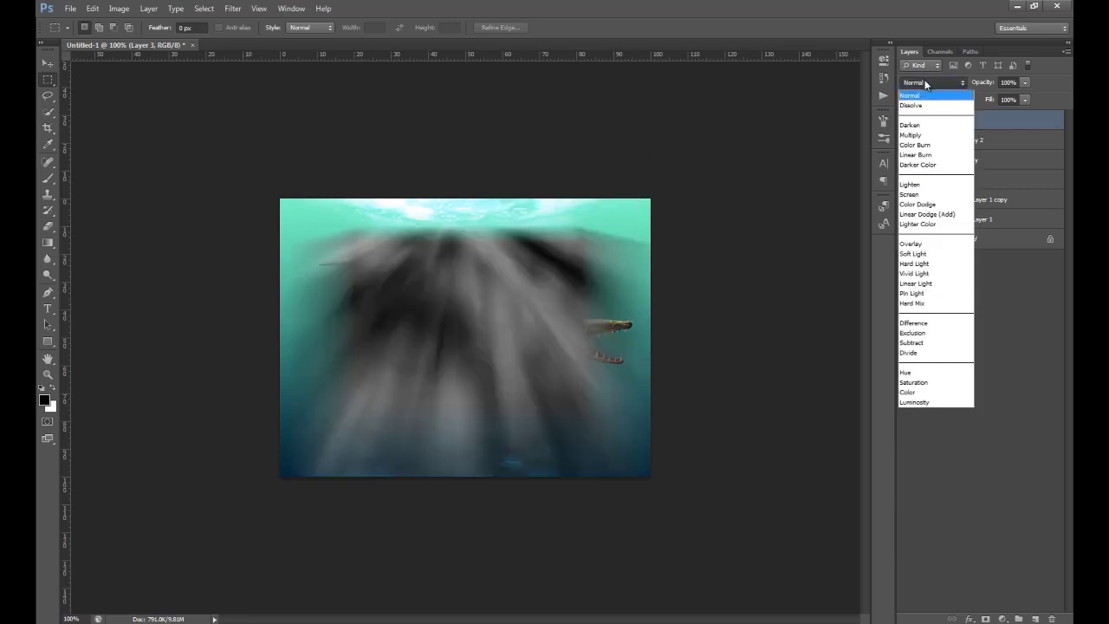
click(933, 215)
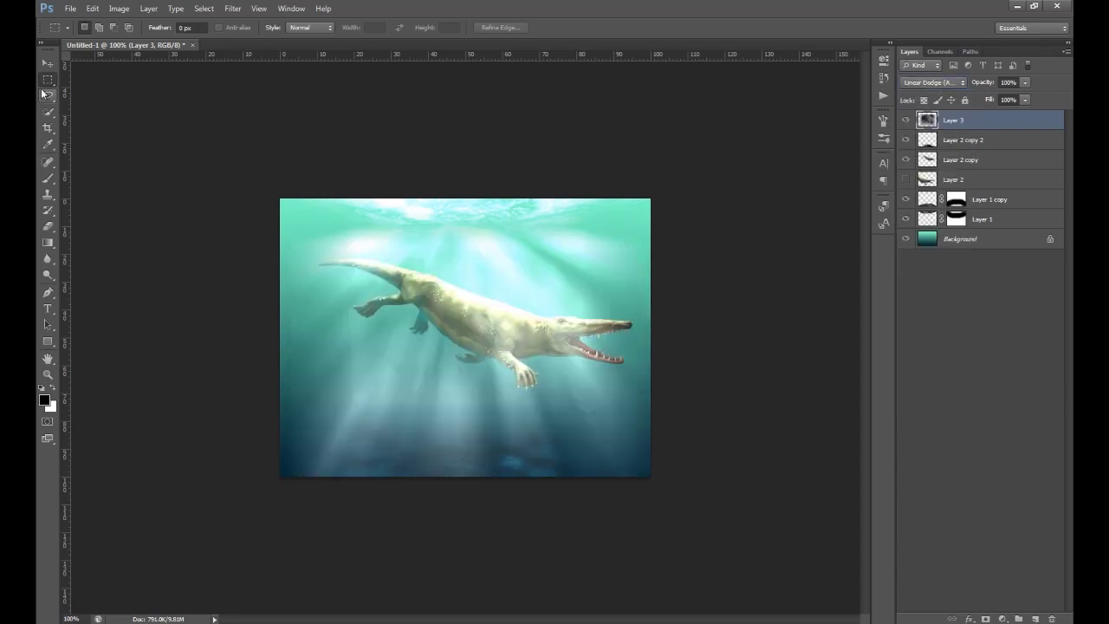
Step: Stretch the light rays on Layer 3 to fill the canvas, at 101.18% width and 110.84% height, and apply the transform
click(47, 64)
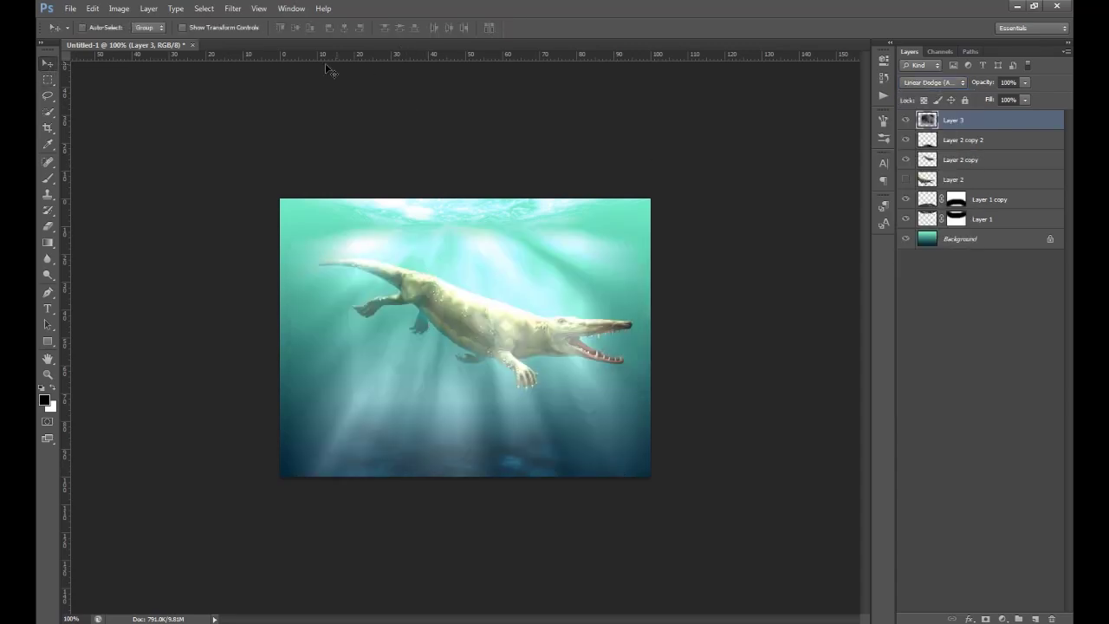
click(221, 32)
mouse_move(466, 201)
mouse_down()
mouse_move(469, 226)
mouse_move(468, 198)
mouse_up()
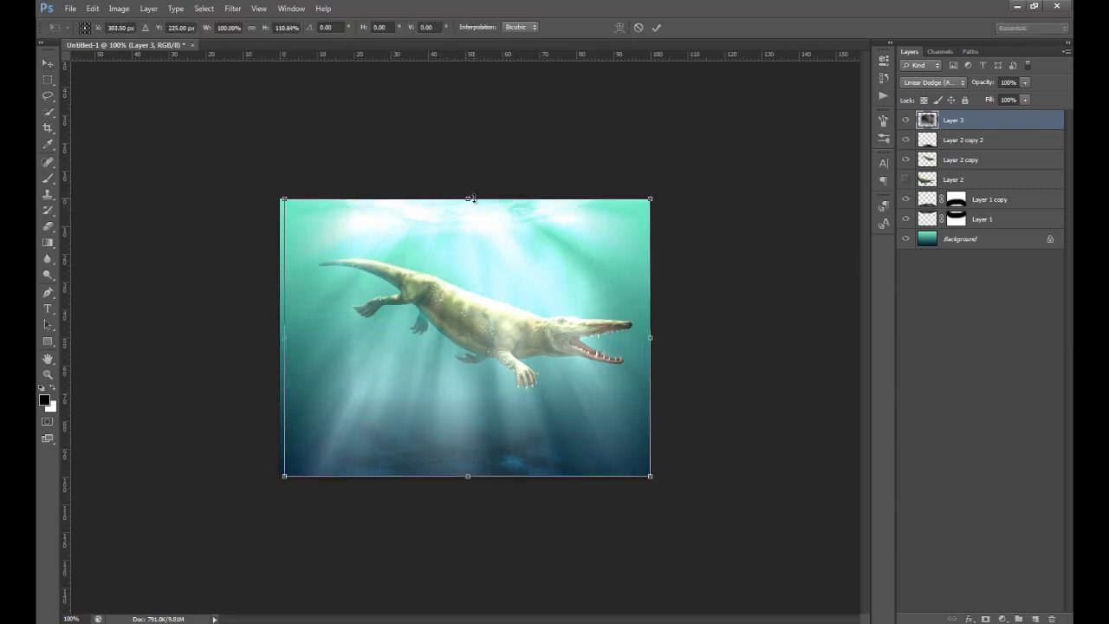
drag(284, 477, 280, 475)
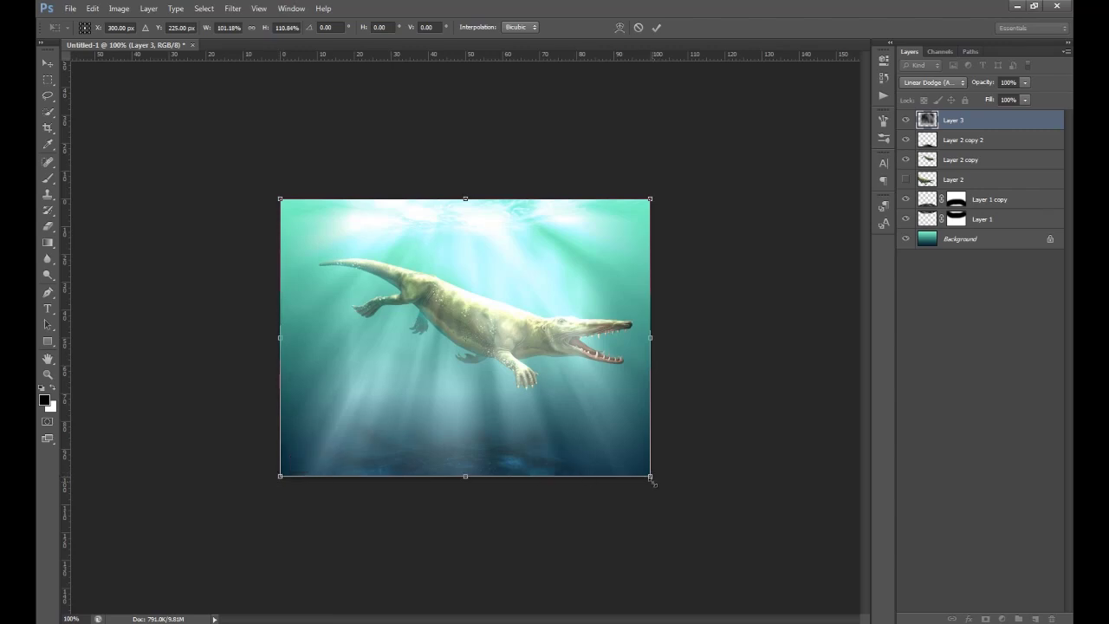
click(48, 64)
click(498, 240)
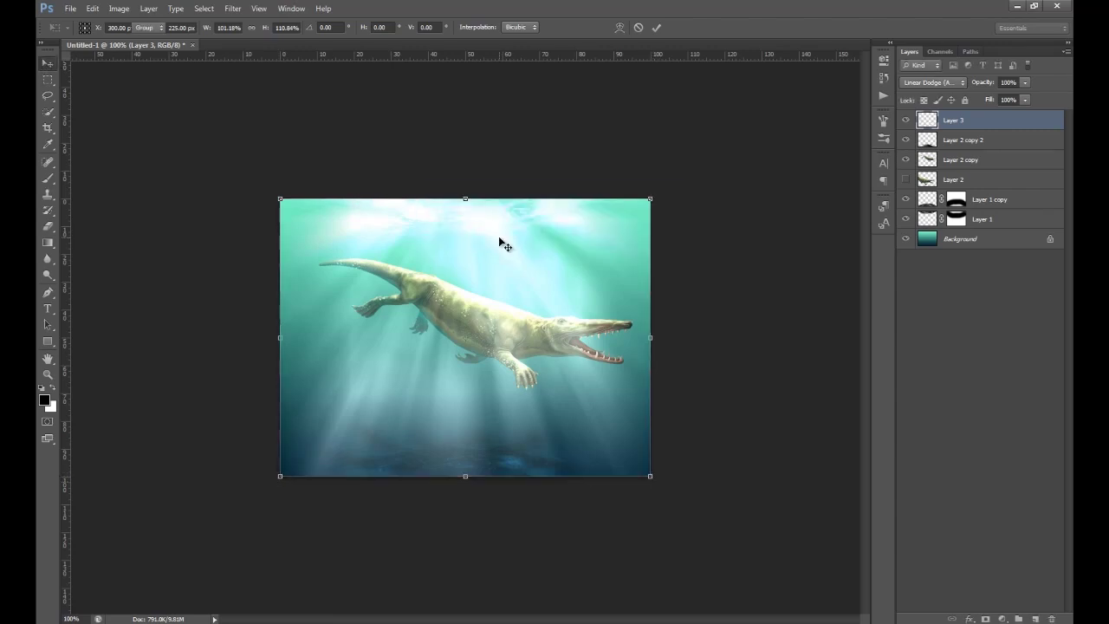
click(215, 27)
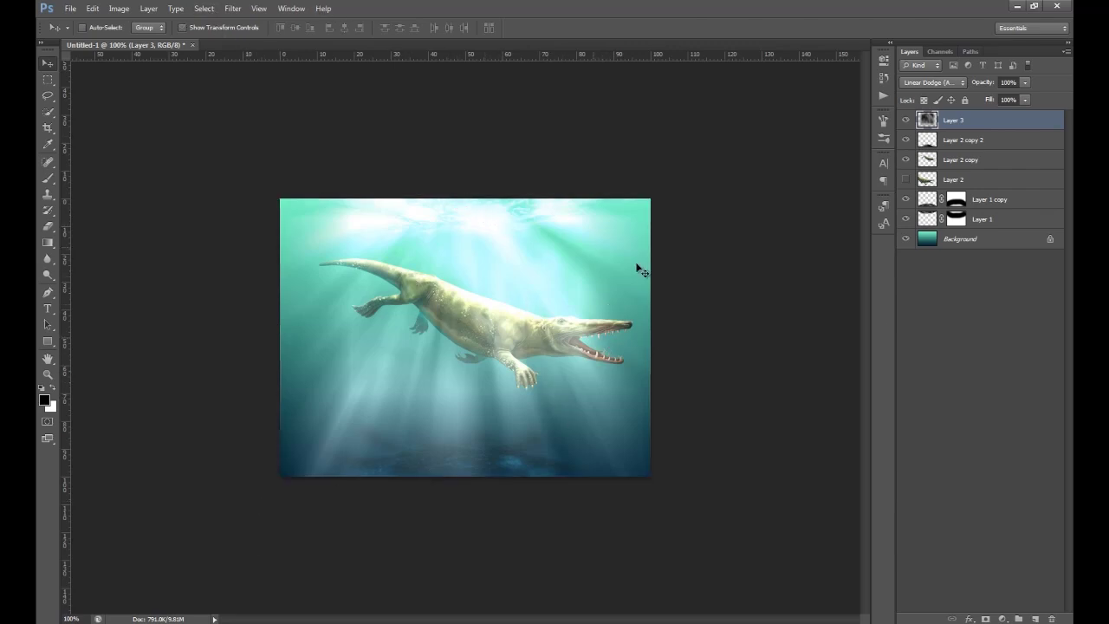
Step: Add a layer mask to Layer 3 and set up a soft black brush at 180 px, 0% hardness and 16% flow
click(986, 618)
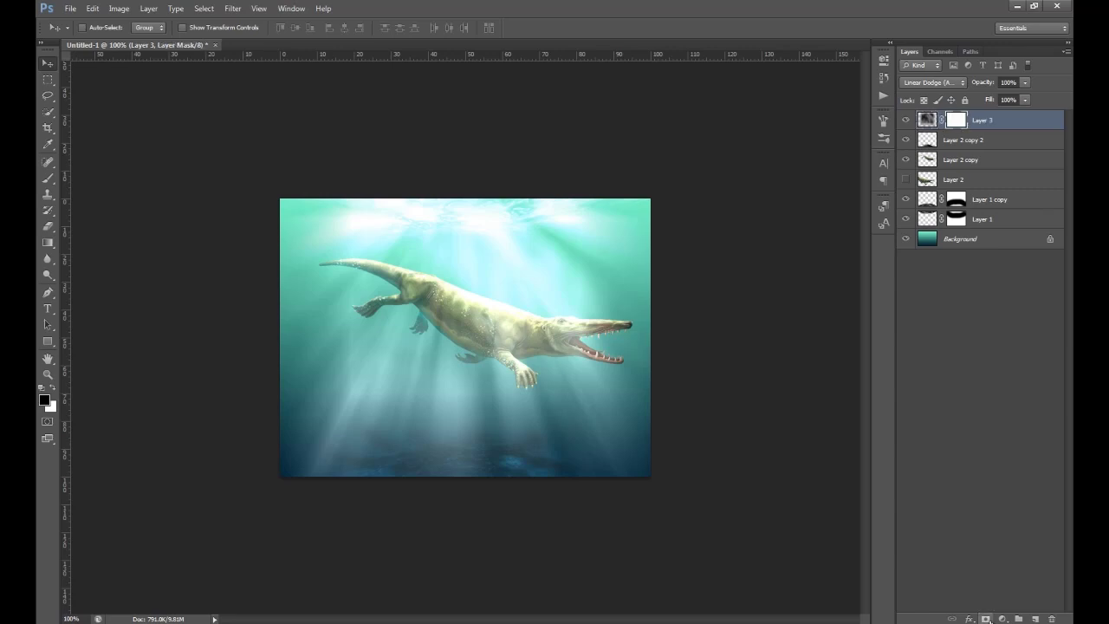
click(43, 180)
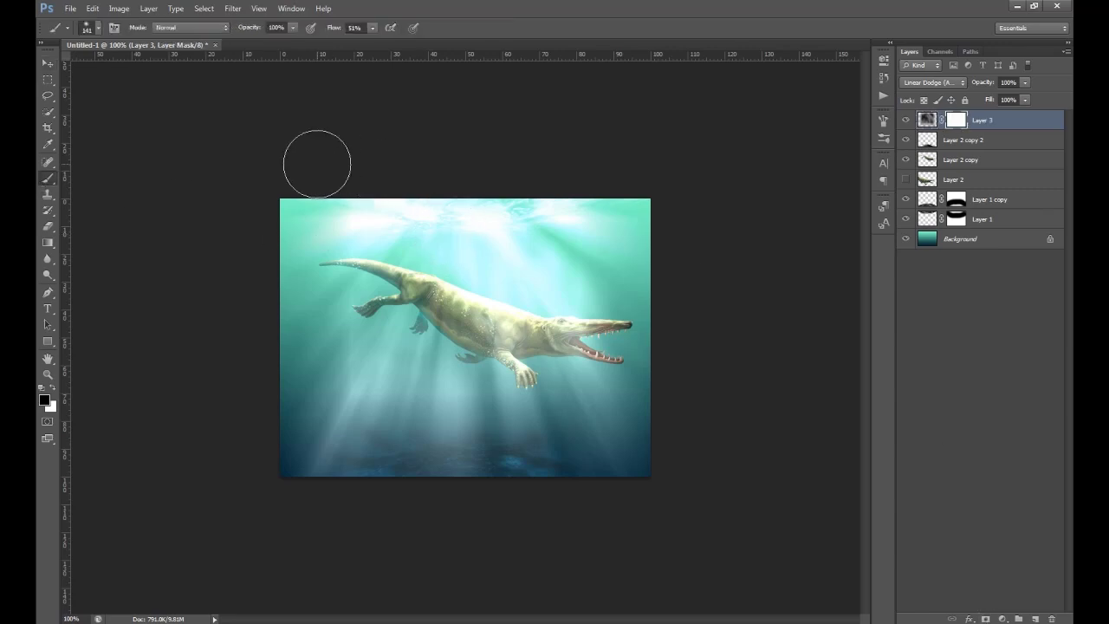
click(373, 27)
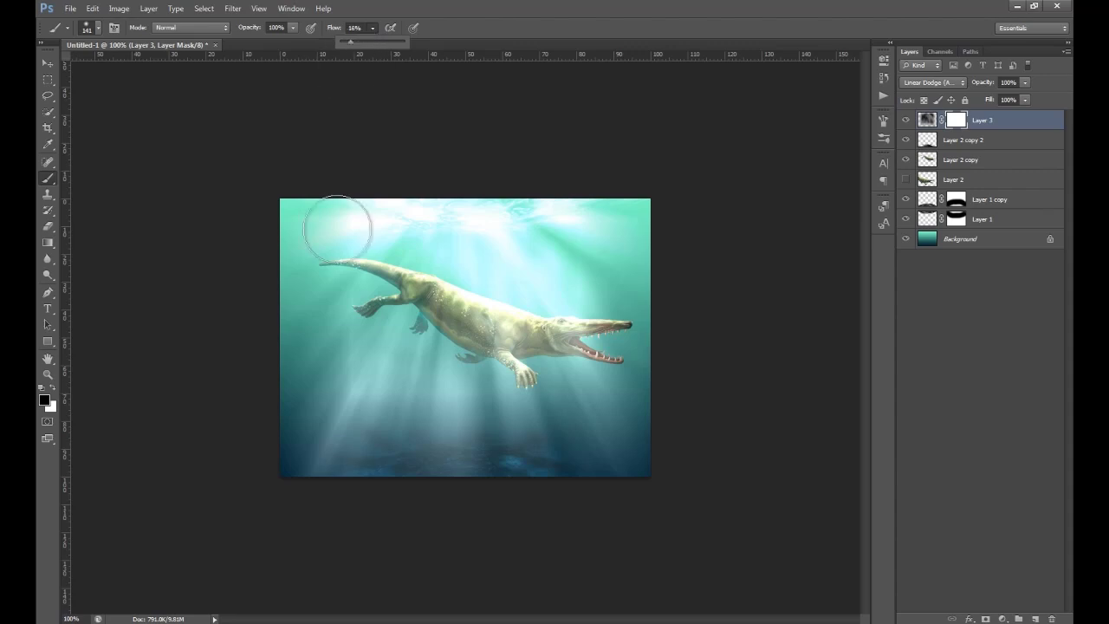
right_click(493, 366)
drag(577, 362, 573, 359)
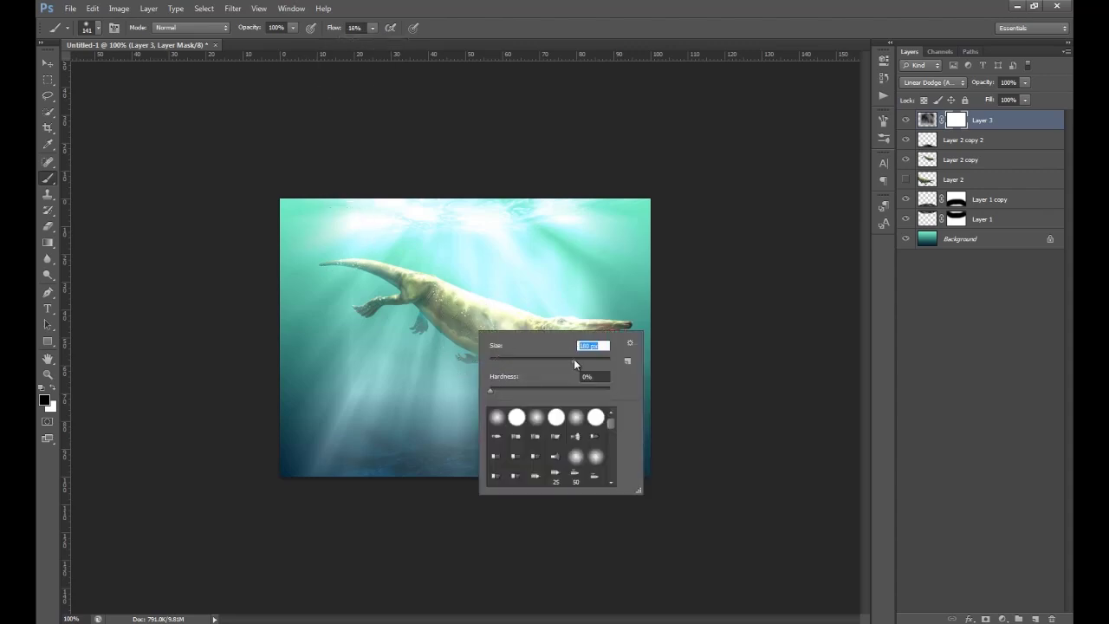
key(Return)
Step: Paint black on the Layer 3 mask over the lower water, the seabed and around the creature's head to fade the light rays
mouse_move(342, 425)
mouse_down()
mouse_move(340, 396)
mouse_move(310, 467)
mouse_move(379, 354)
mouse_move(306, 486)
mouse_move(359, 299)
mouse_move(327, 312)
mouse_move(335, 284)
mouse_up()
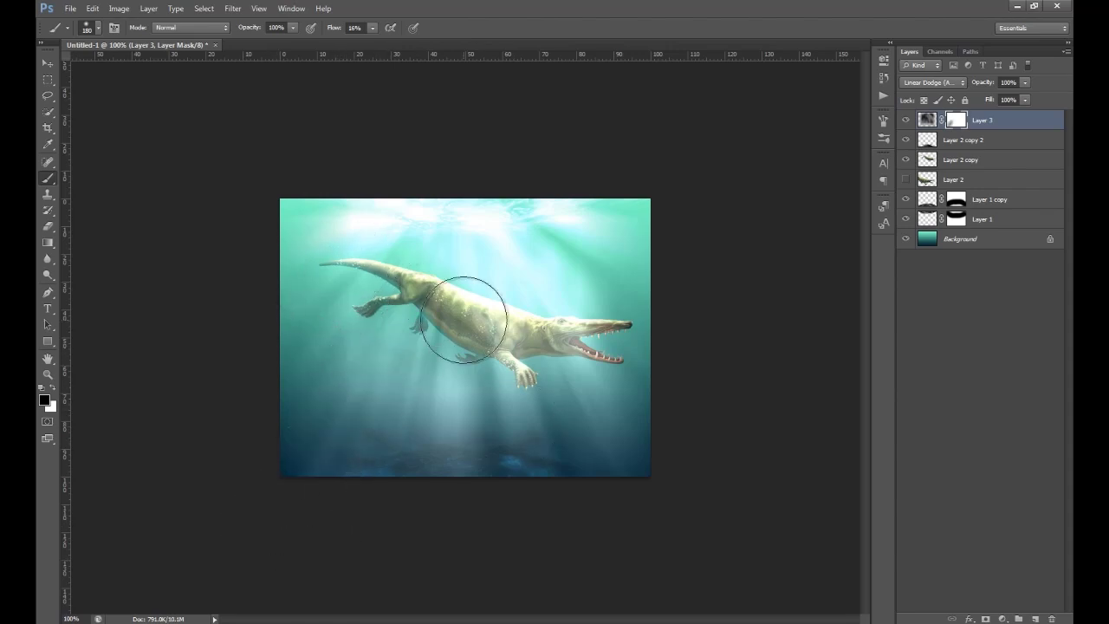
drag(444, 355, 441, 495)
drag(520, 346, 548, 387)
mouse_move(509, 309)
mouse_down()
mouse_move(526, 346)
mouse_move(589, 358)
mouse_up()
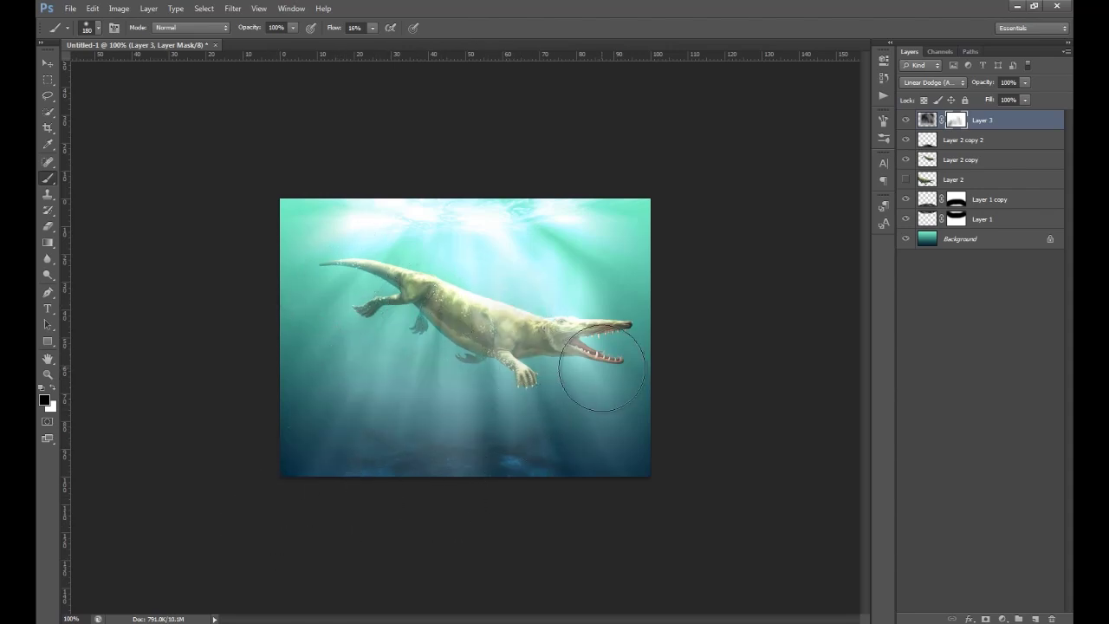
mouse_move(573, 284)
mouse_down()
mouse_move(628, 363)
mouse_move(530, 255)
mouse_move(601, 309)
mouse_up()
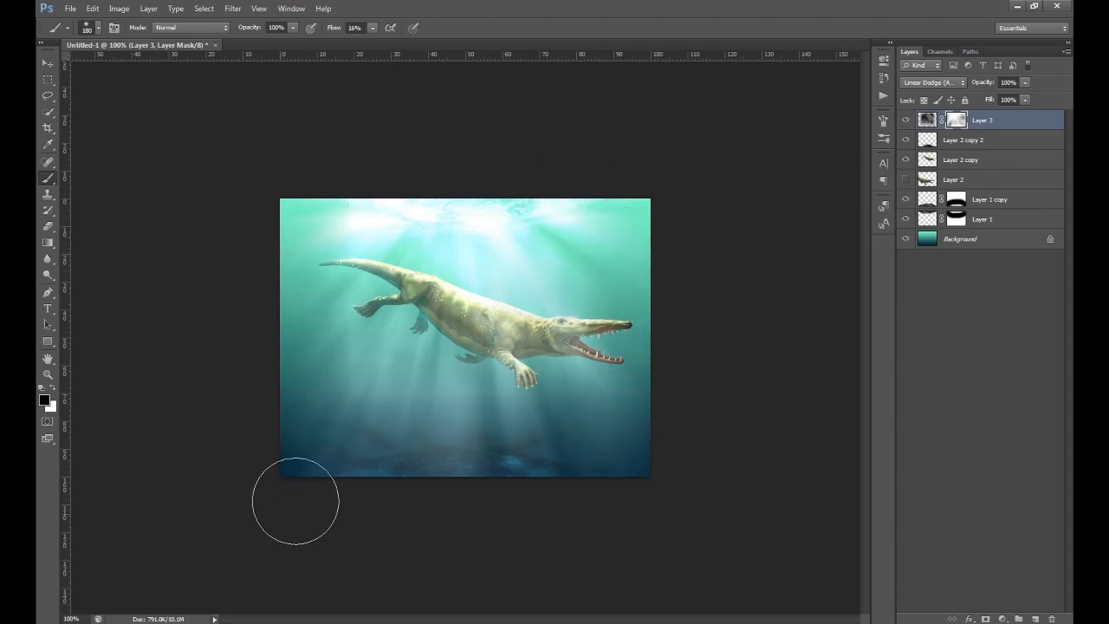
mouse_move(607, 503)
mouse_down()
mouse_move(519, 542)
mouse_move(495, 533)
mouse_move(443, 442)
mouse_move(407, 491)
mouse_move(389, 388)
mouse_move(359, 435)
mouse_up()
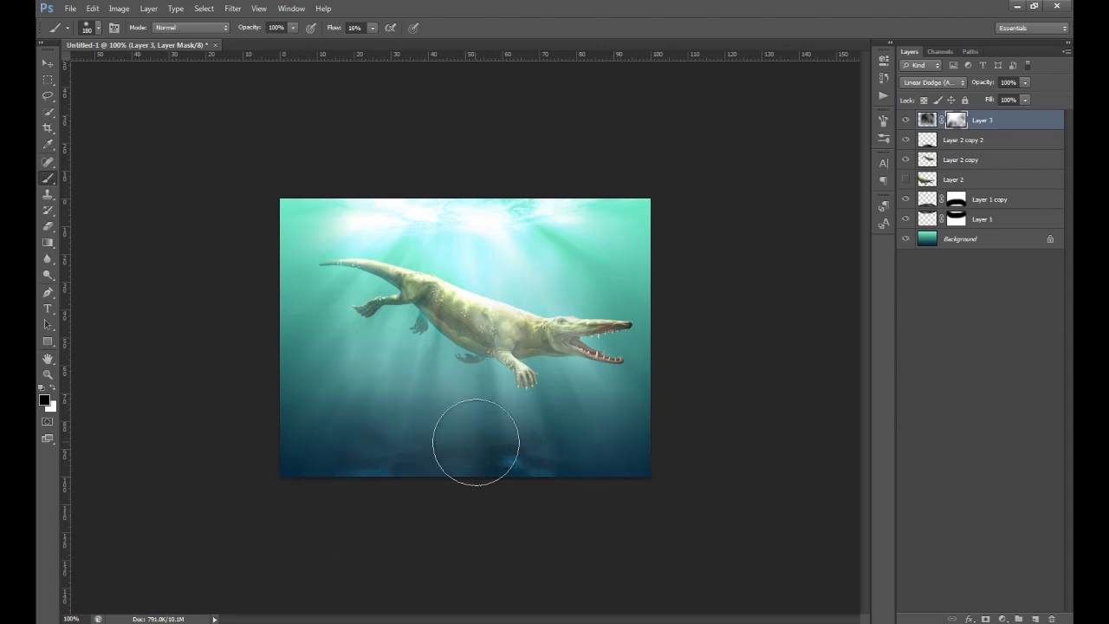
drag(589, 372, 572, 342)
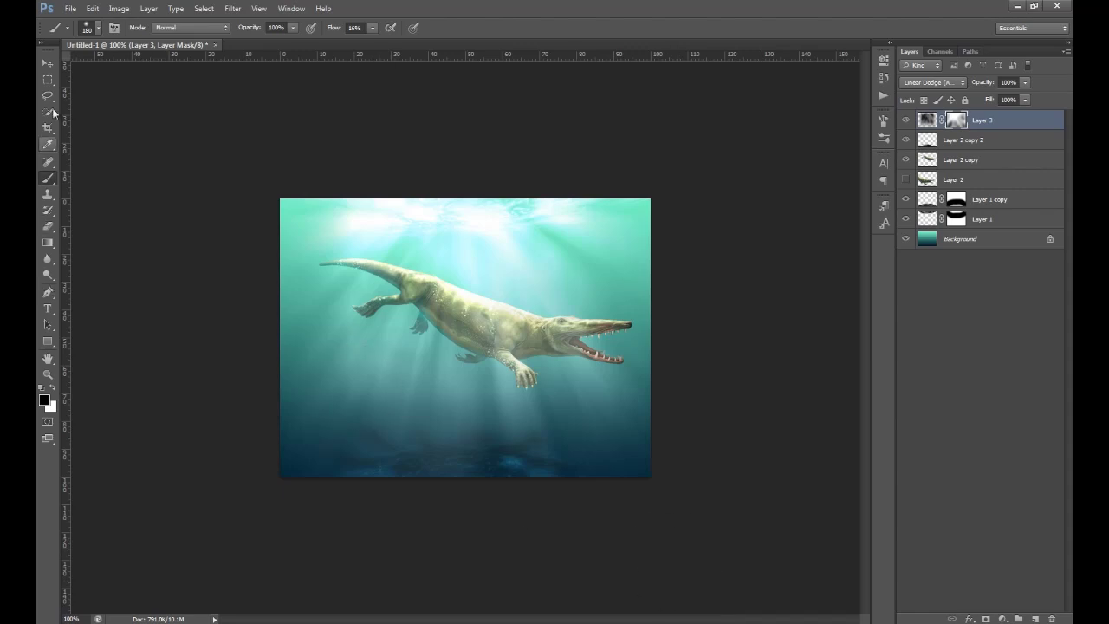
Step: Adjust the opacity of the creature's shadow on Layer 2 copy 2
click(49, 63)
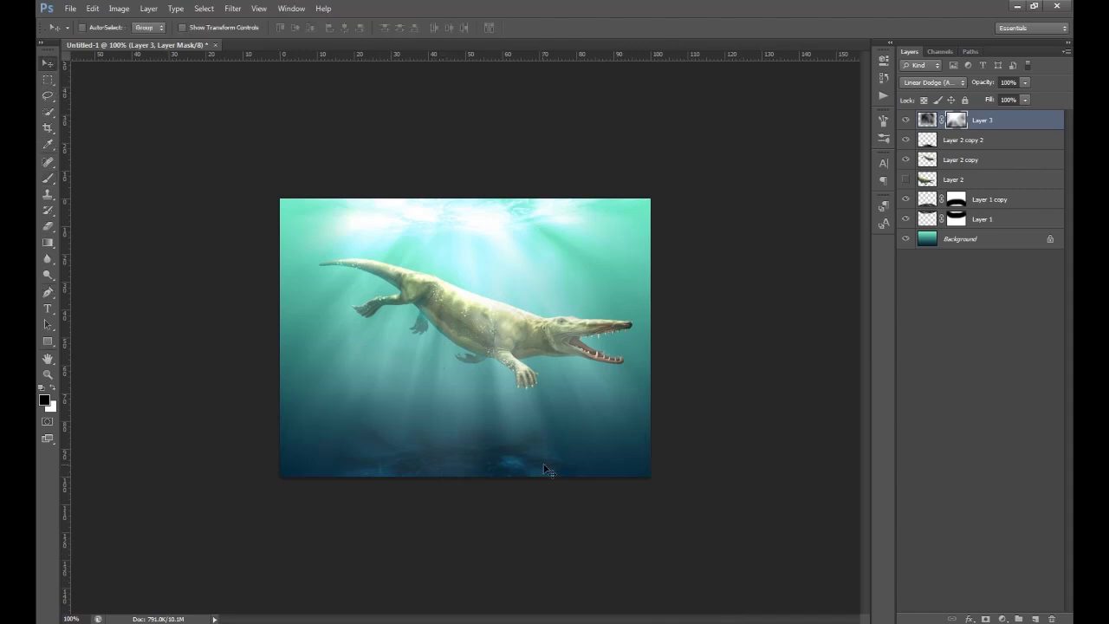
click(1007, 140)
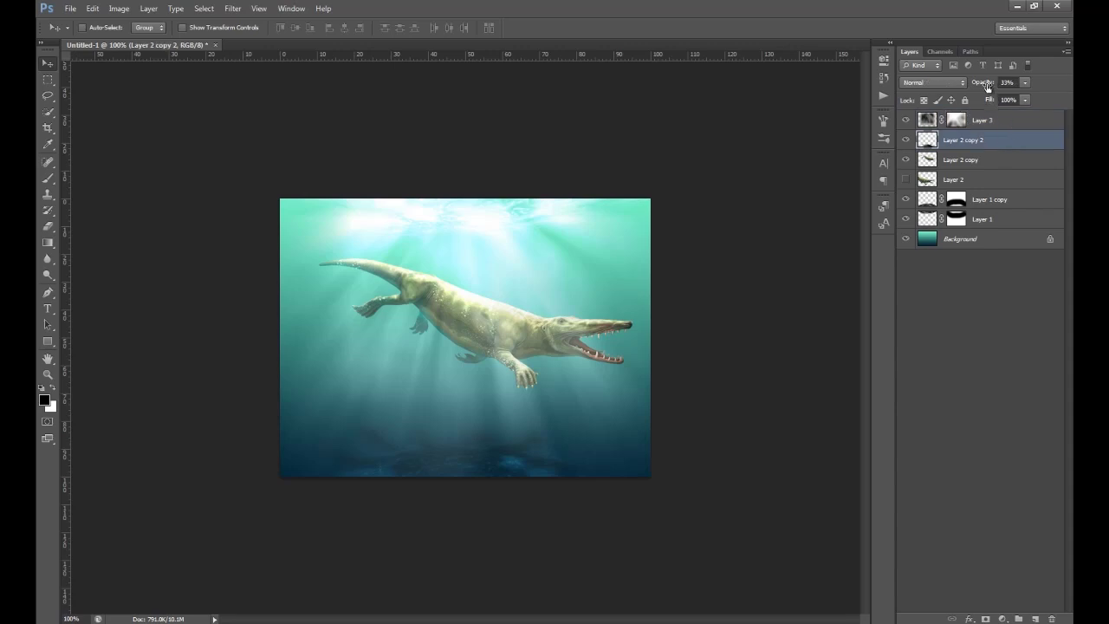
click(985, 87)
key(Return)
Step: Select Layer 2 and make the large hidden creature visible
click(935, 182)
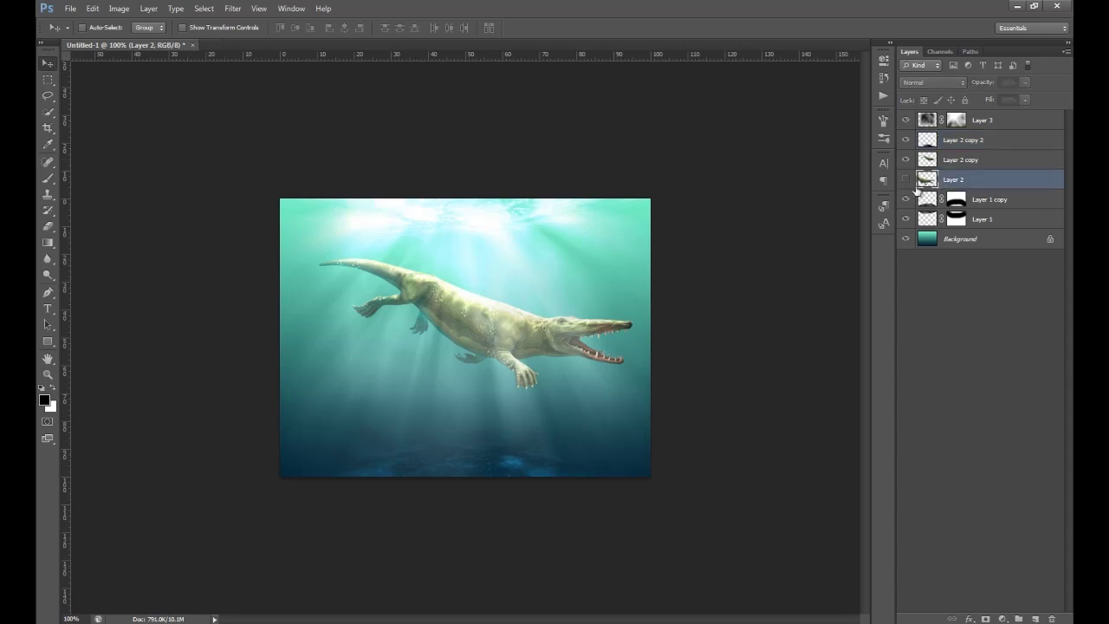
click(905, 179)
click(905, 179)
click(905, 179)
click(905, 179)
click(905, 179)
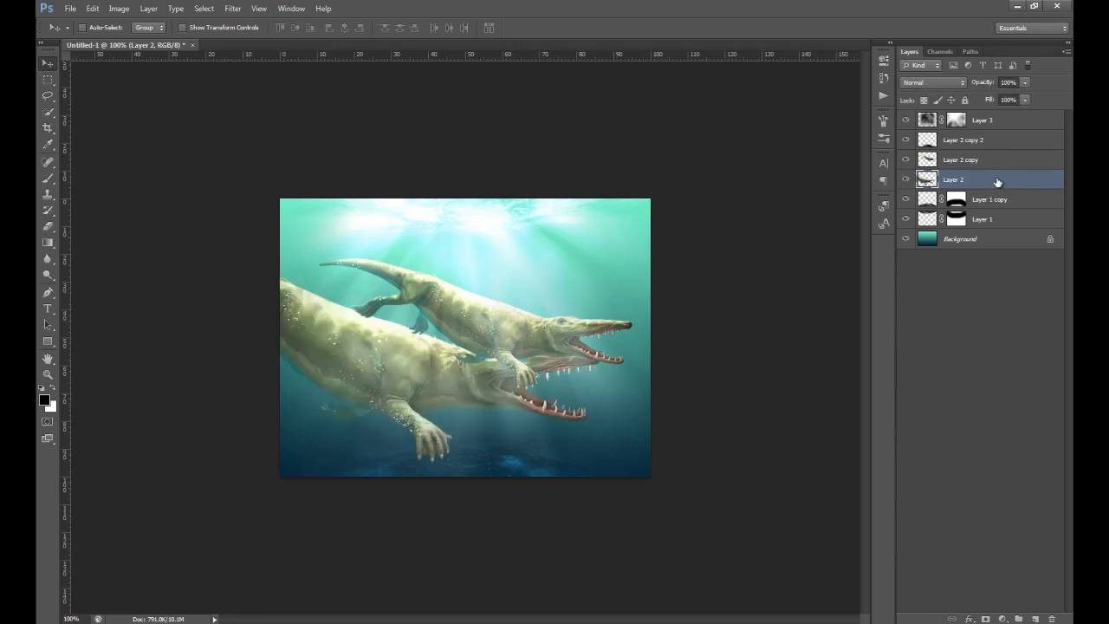
Step: Apply the Ocean Ripple filter to Layer 2 with ripple size 15 and ripple magnitude 4
click(232, 8)
mouse_move(263, 143)
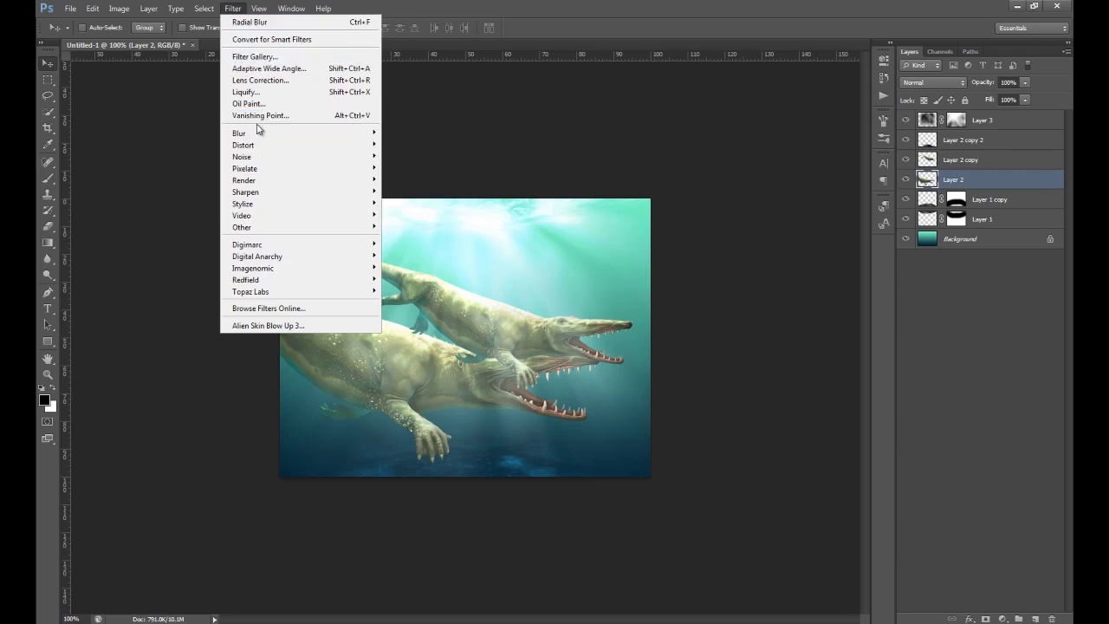
click(277, 58)
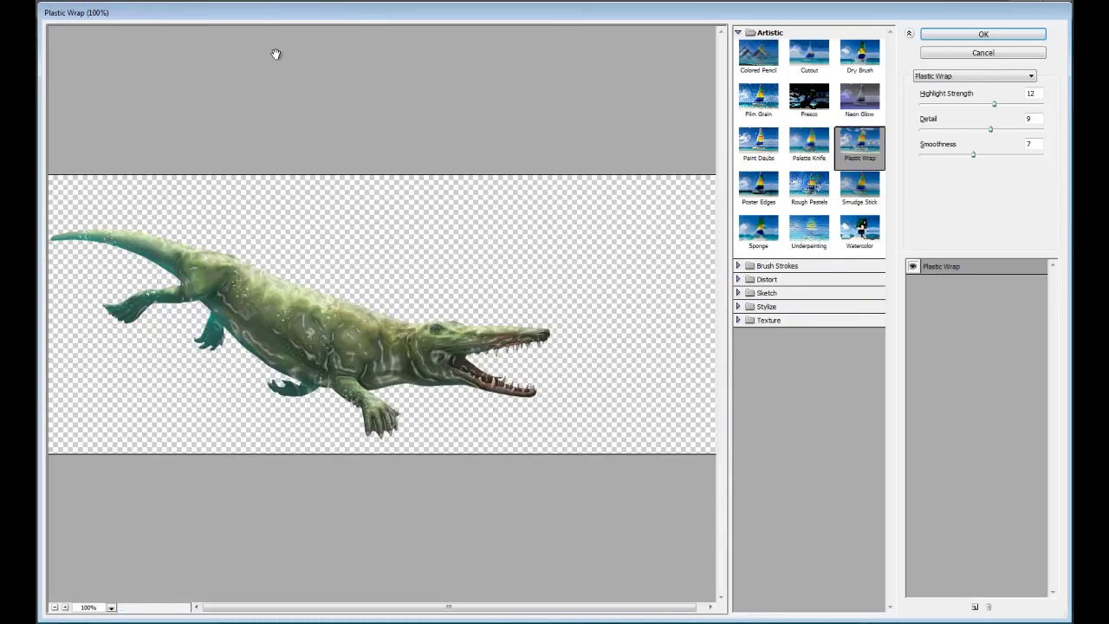
click(738, 33)
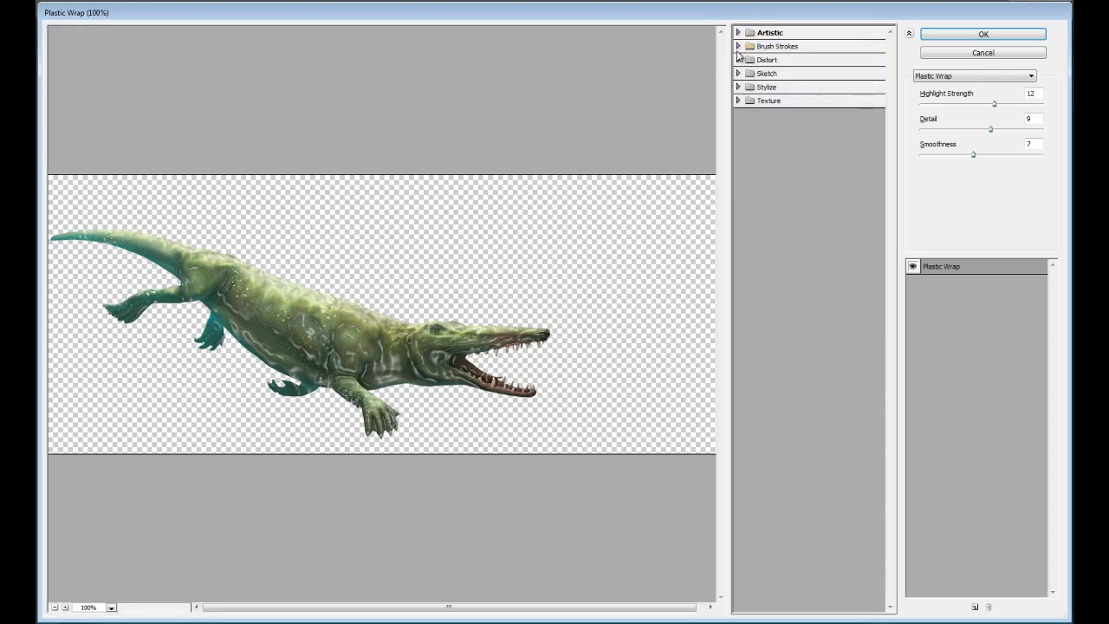
click(739, 60)
click(860, 85)
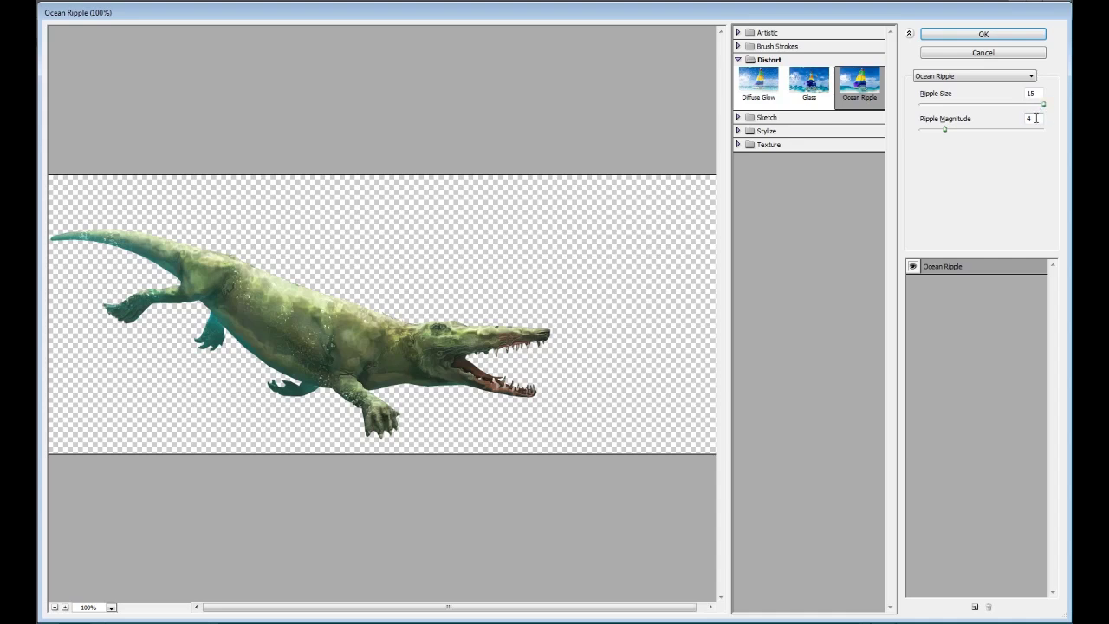
click(984, 35)
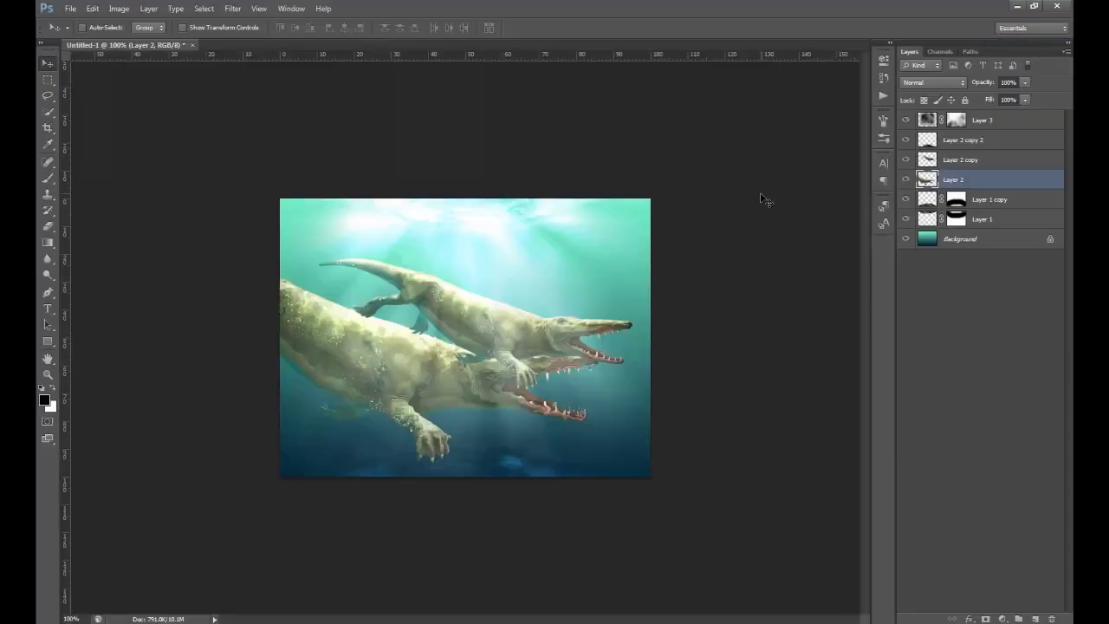
Step: Set Layer 2's blend mode to Lighten and its opacity to 19%
click(935, 83)
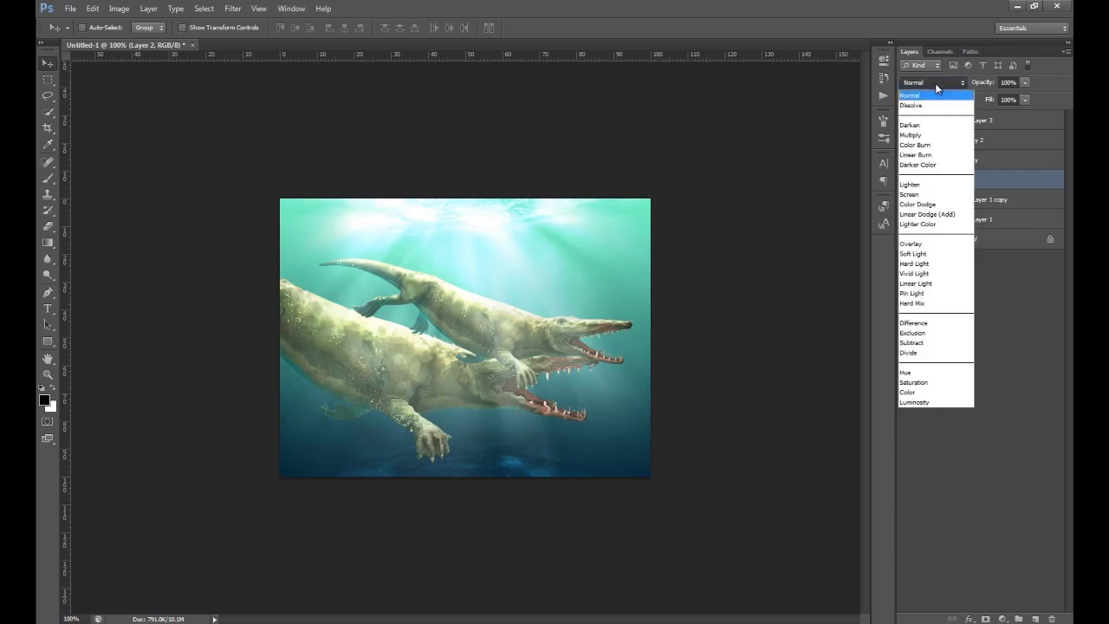
click(931, 187)
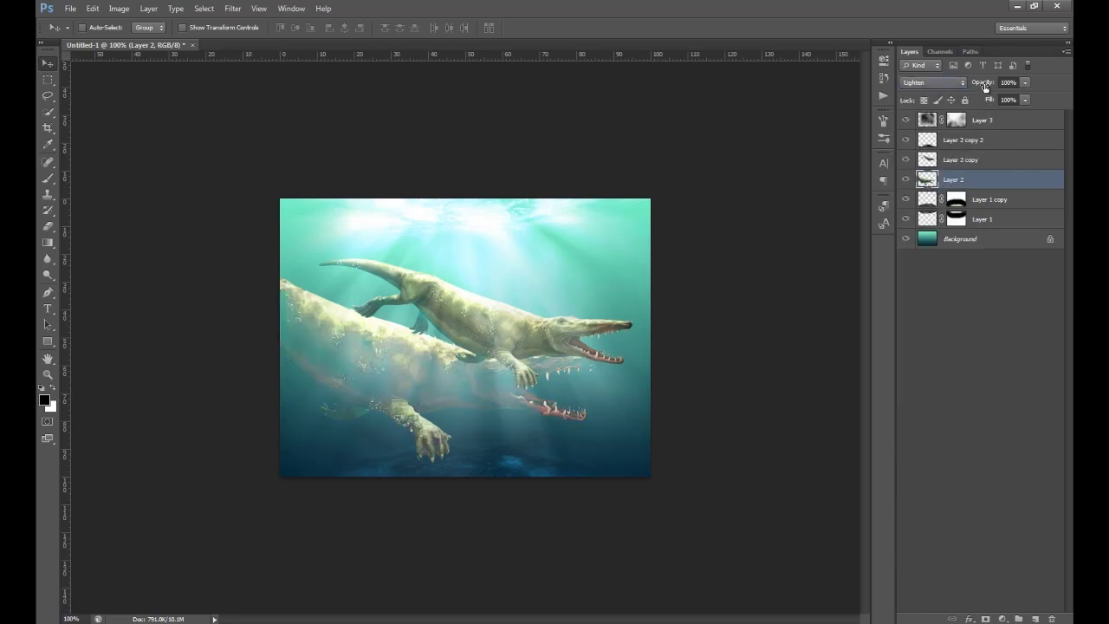
drag(985, 86, 936, 99)
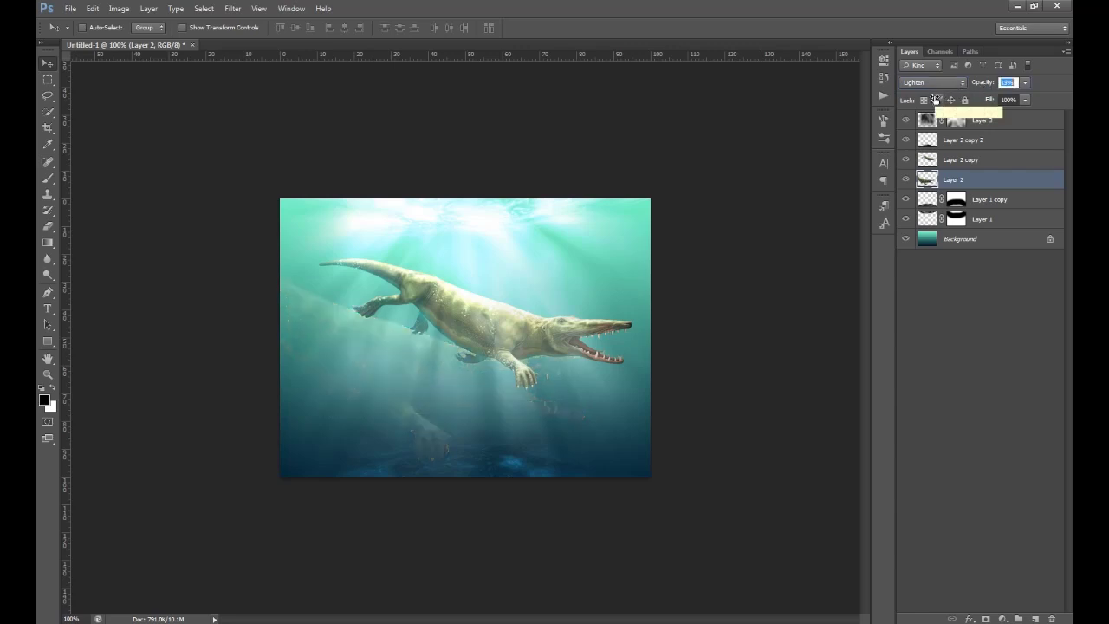
key(Return)
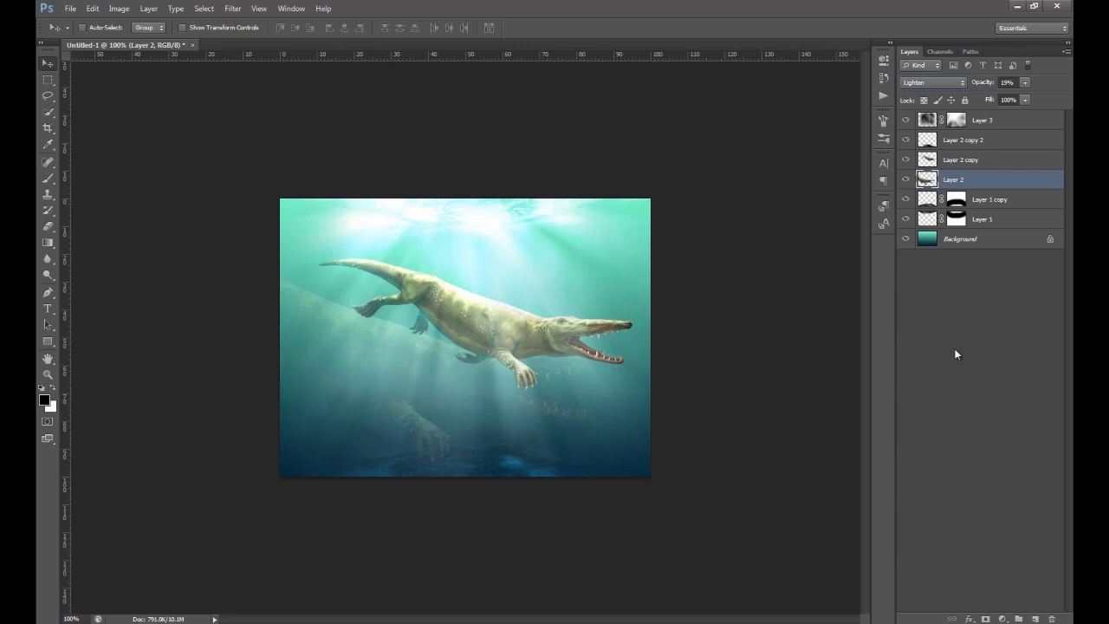
Step: Duplicate Layer 2 four times and hide all four copies
key(ctrl+j)
key(ctrl+j)
key(ctrl+j)
key(ctrl+j)
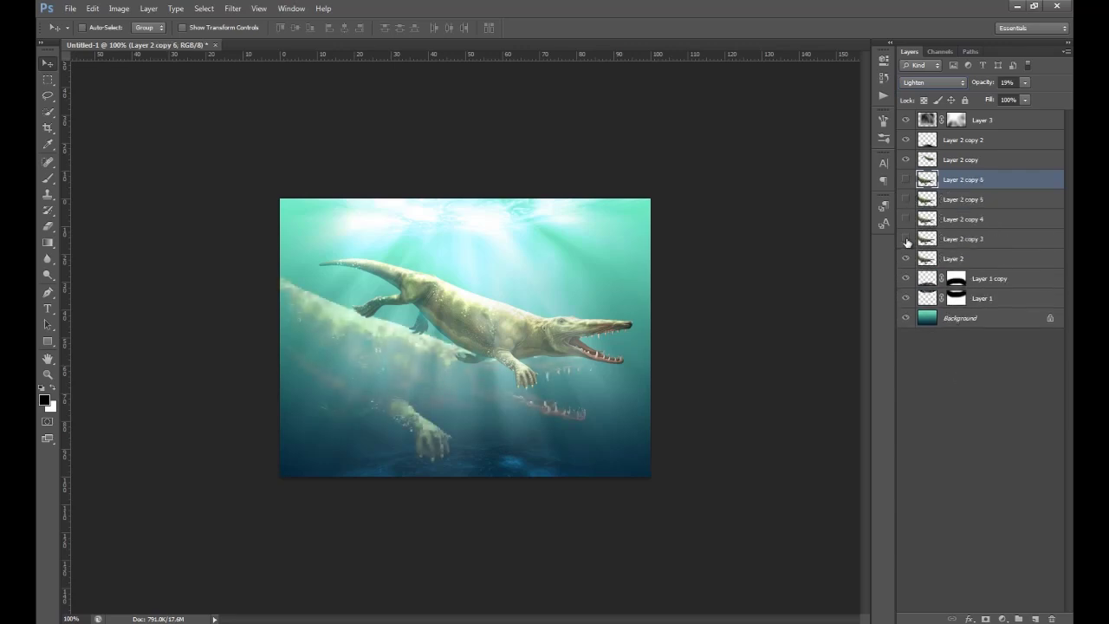
click(906, 238)
Step: Add a mask to Layer 2 and paint black with a soft 110 px brush over the faint large creature's back, foreleg and jaws
click(965, 259)
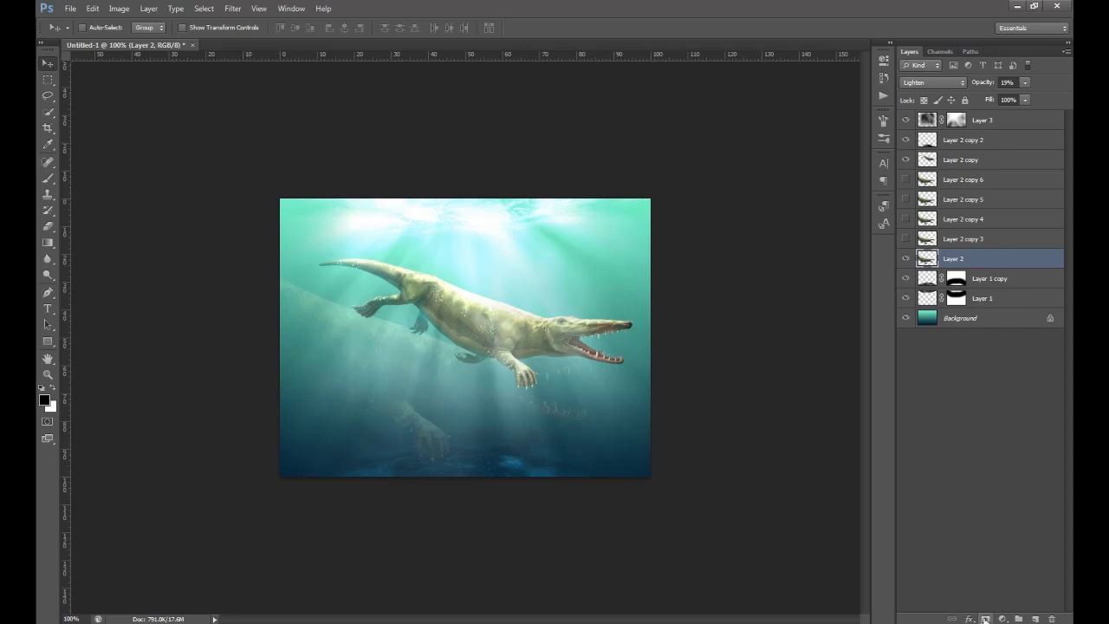
click(985, 619)
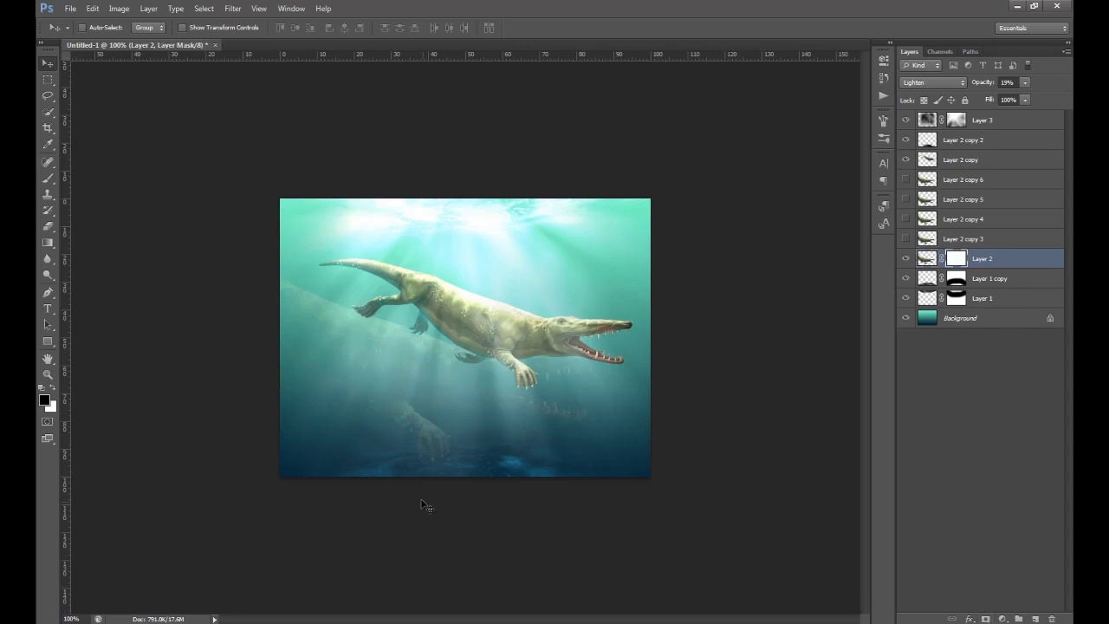
click(48, 178)
right_click(452, 414)
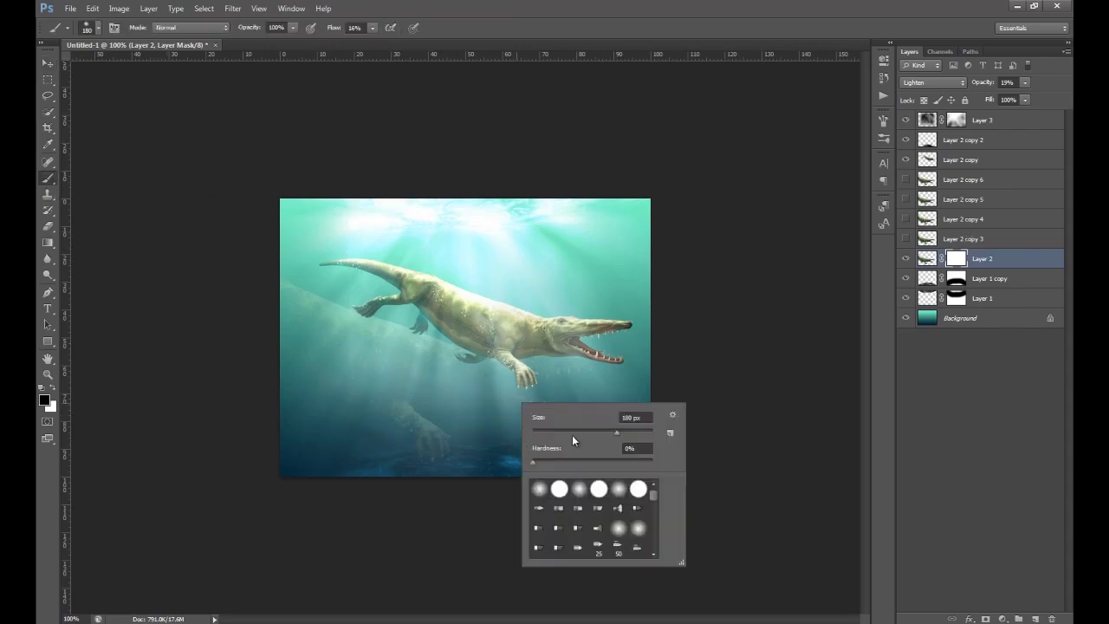
drag(572, 432, 596, 430)
key(Return)
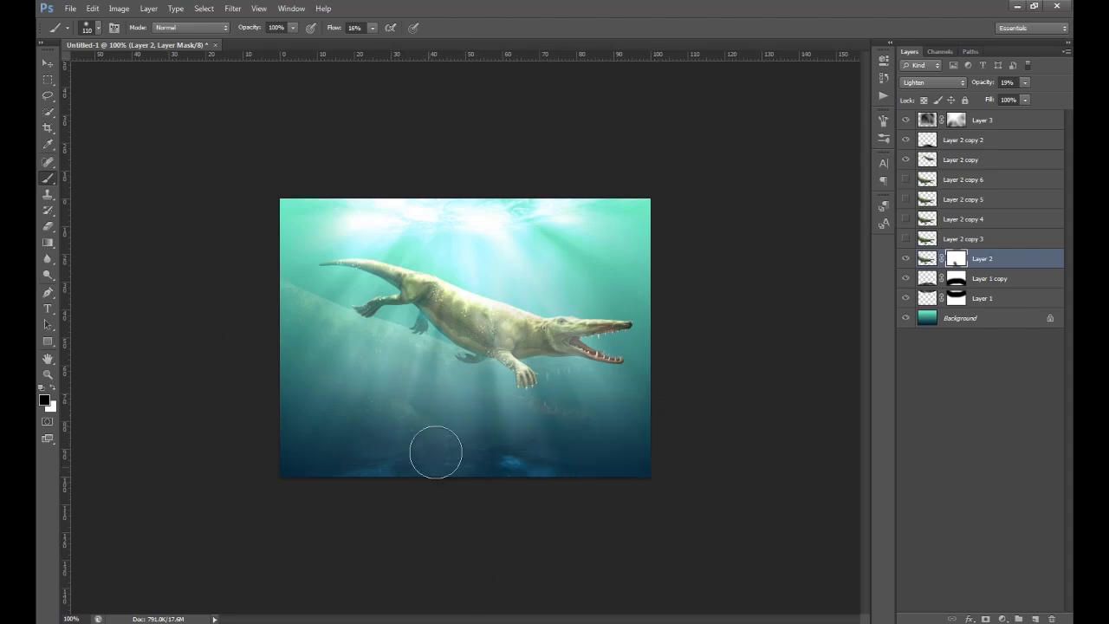
mouse_move(366, 292)
mouse_down()
mouse_move(358, 312)
mouse_move(312, 258)
mouse_move(304, 306)
mouse_move(383, 307)
mouse_move(455, 338)
mouse_move(441, 359)
mouse_move(436, 346)
mouse_up()
mouse_move(543, 394)
mouse_down()
mouse_move(527, 399)
mouse_move(576, 394)
mouse_up()
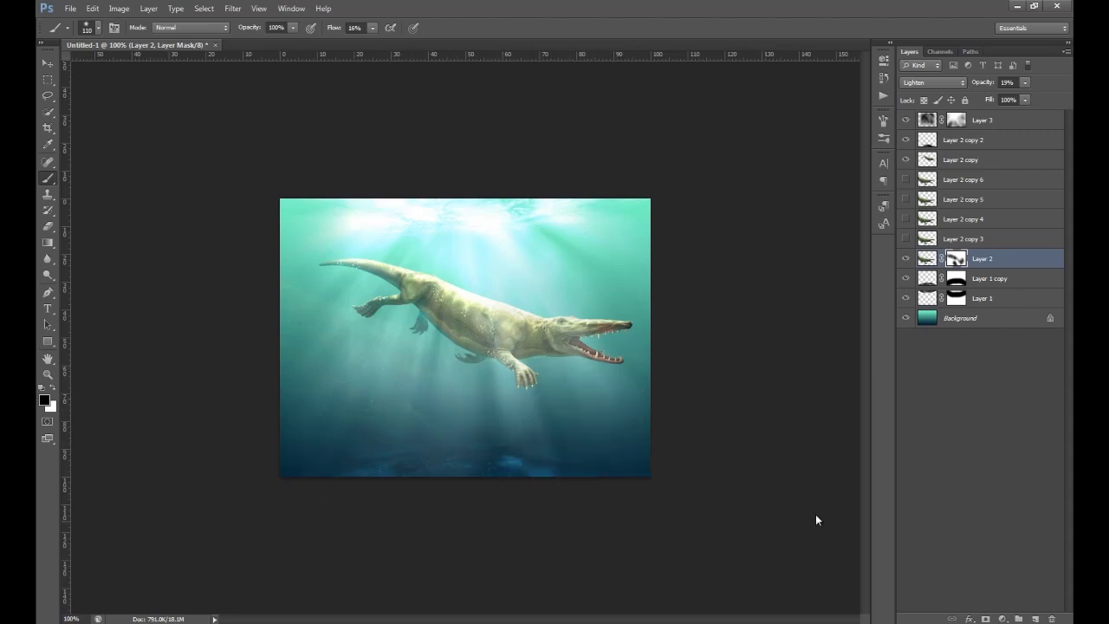
Step: Show Layer 2 copy 3 and move its texture to the upper right of the canvas
click(905, 239)
click(927, 239)
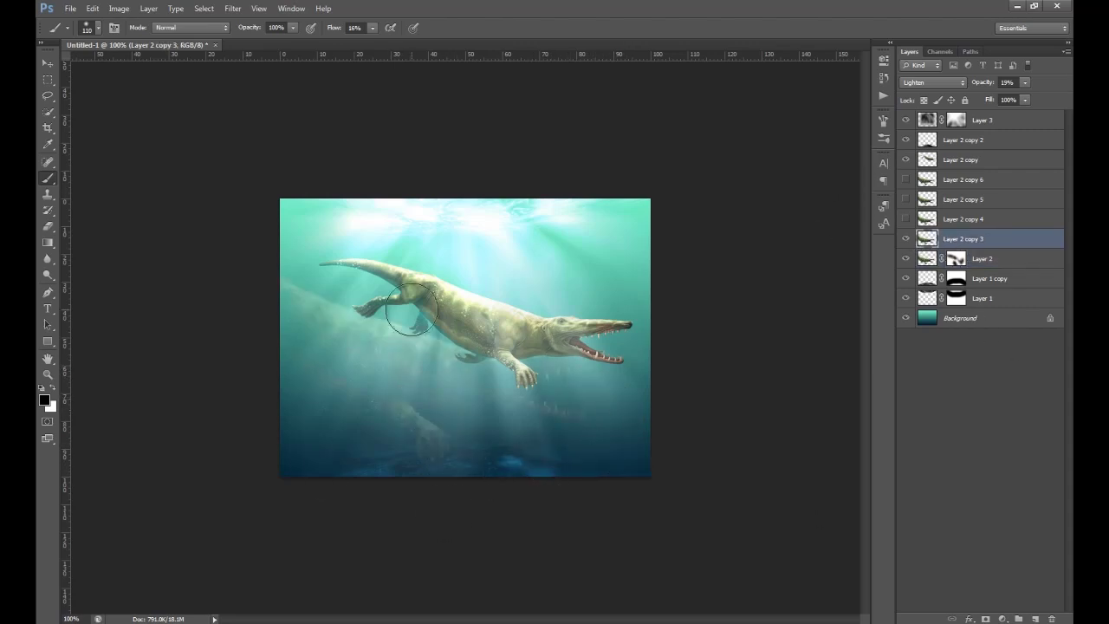
click(49, 63)
drag(443, 427, 627, 324)
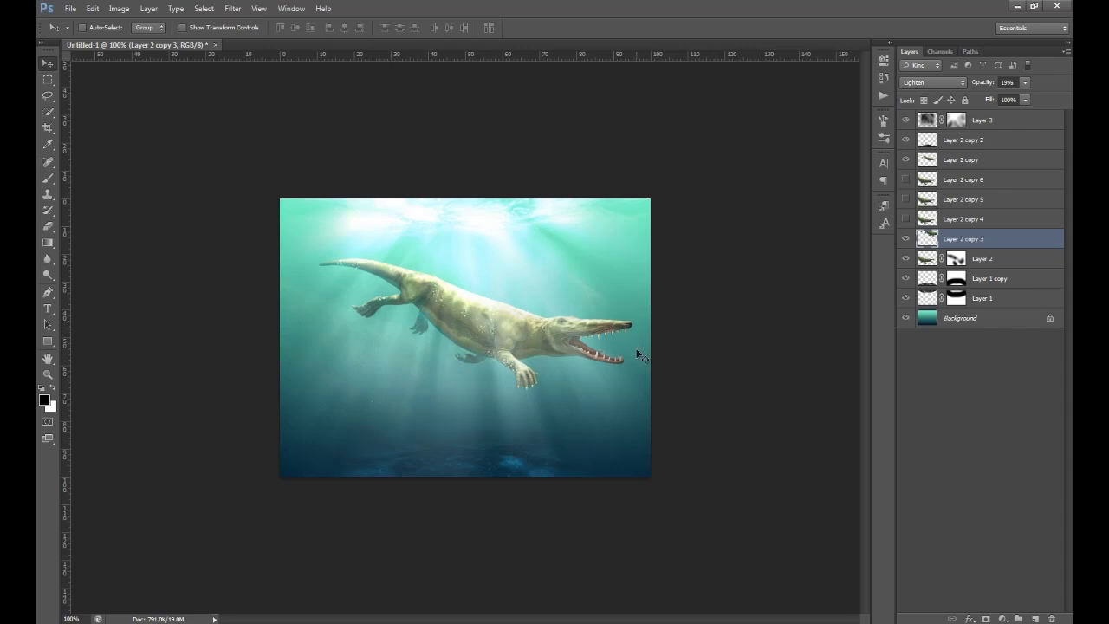
Step: Show Layer 2 copy 4, move it toward the canvas's lower right, rotate it 132.37° and apply the transformation
click(906, 219)
click(927, 219)
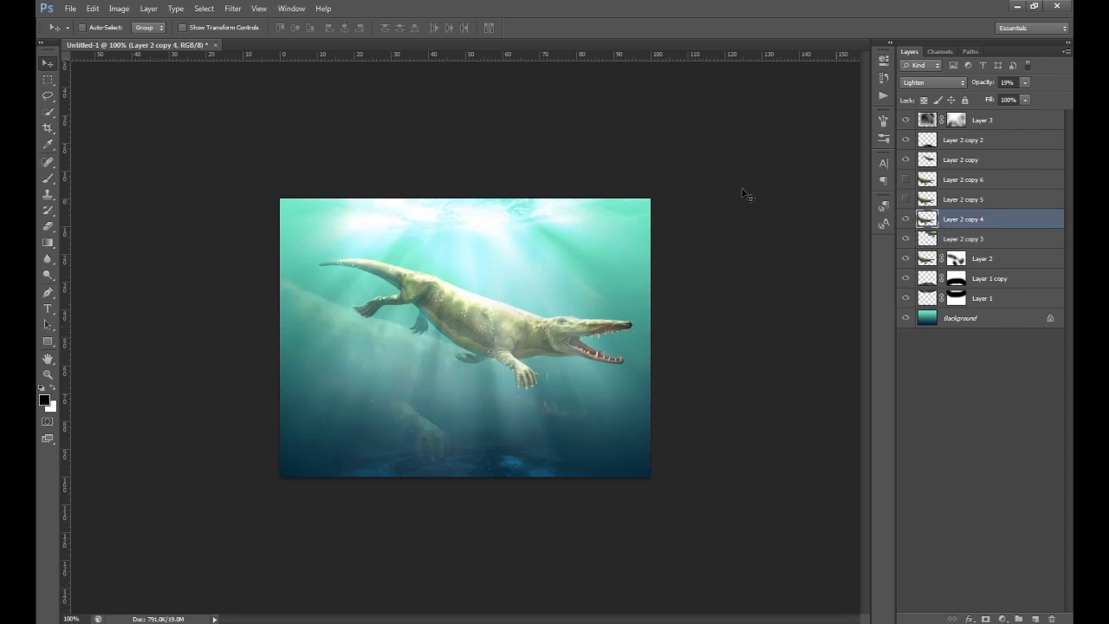
drag(431, 392, 613, 445)
click(183, 28)
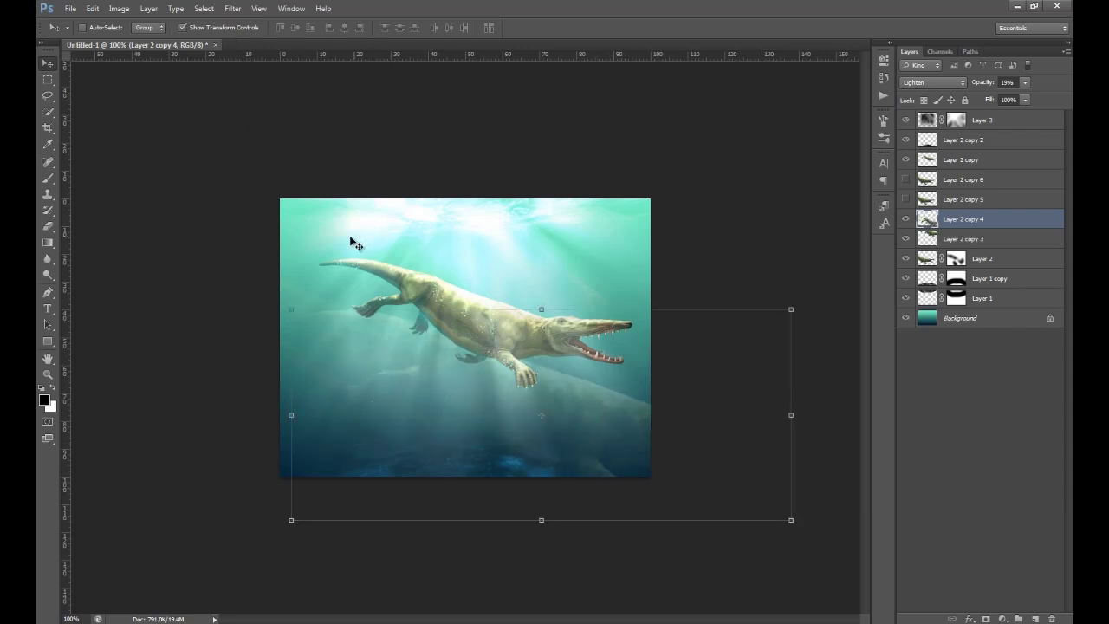
drag(283, 297, 675, 387)
click(50, 73)
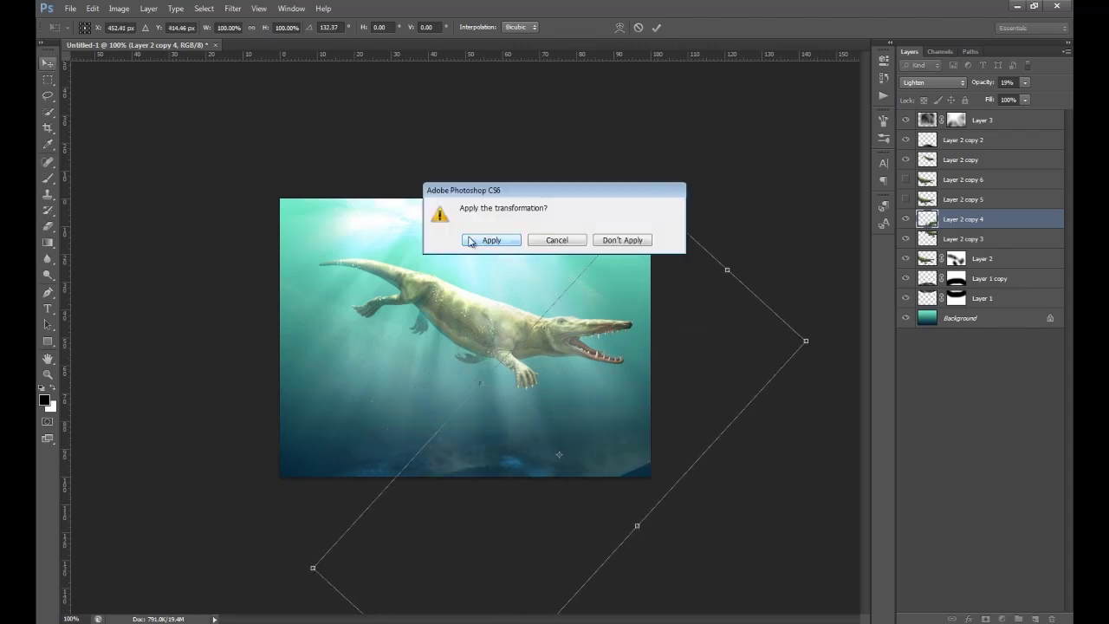
click(486, 242)
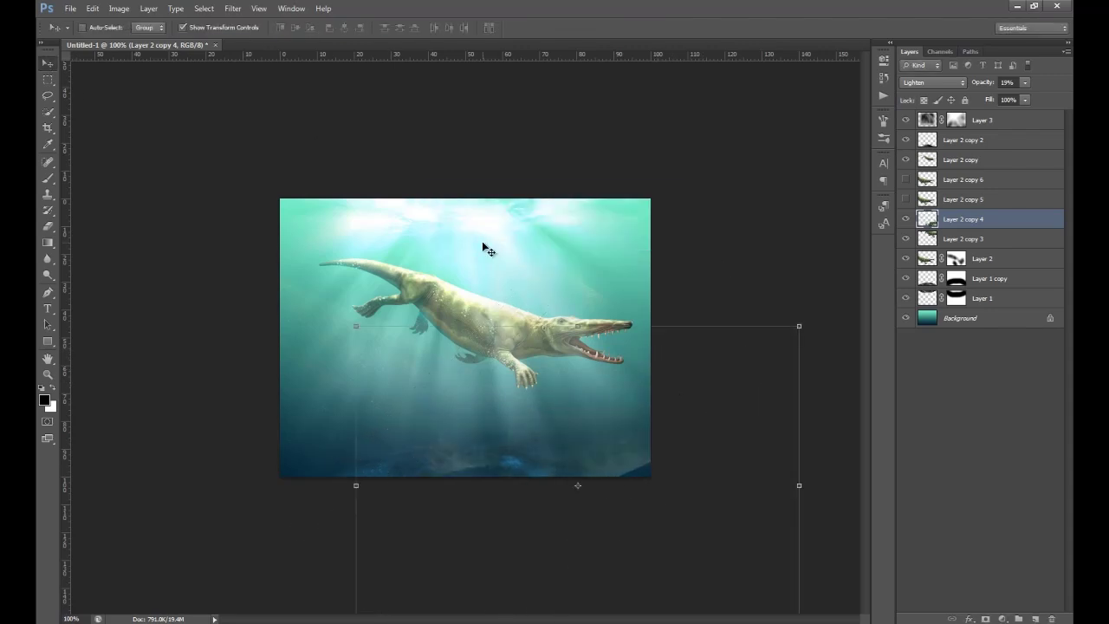
Step: Add a mask to Layer 2 copy 4 and paint black along the seabed to hide its visible edges, with transform controls turned off
click(985, 618)
click(222, 30)
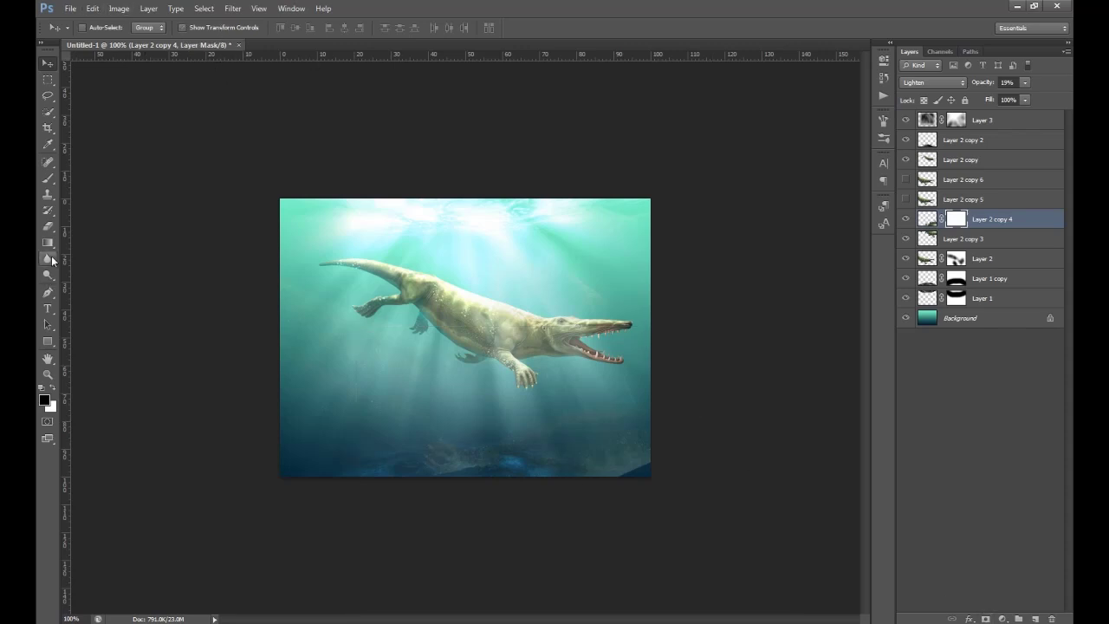
click(48, 177)
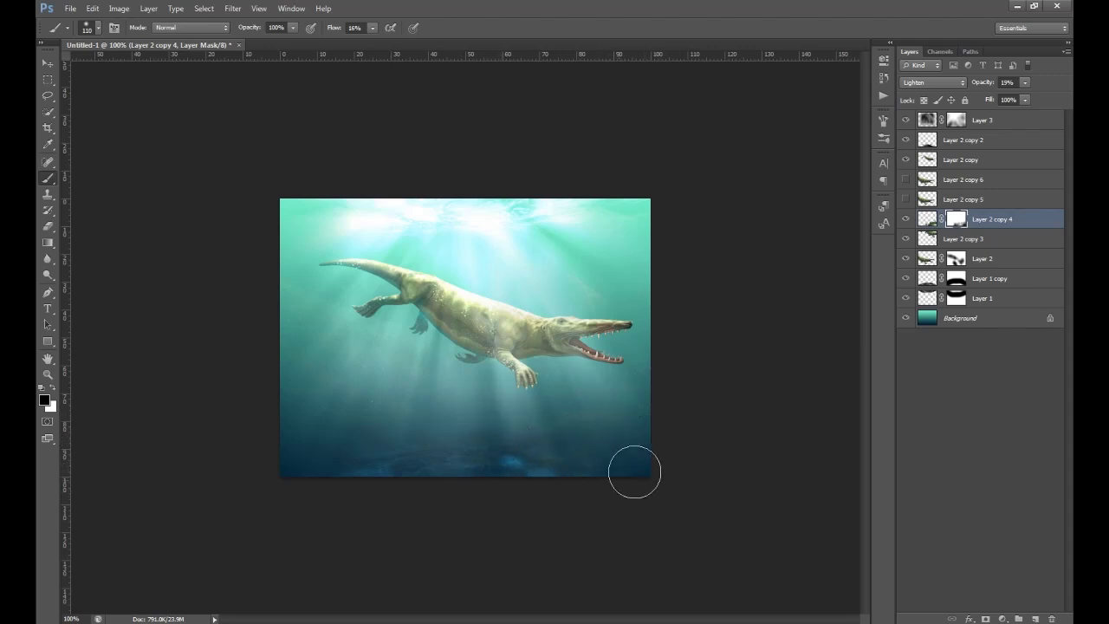
Step: Show Layer 2 copy 5 and move its texture to the upper left of the canvas
click(906, 198)
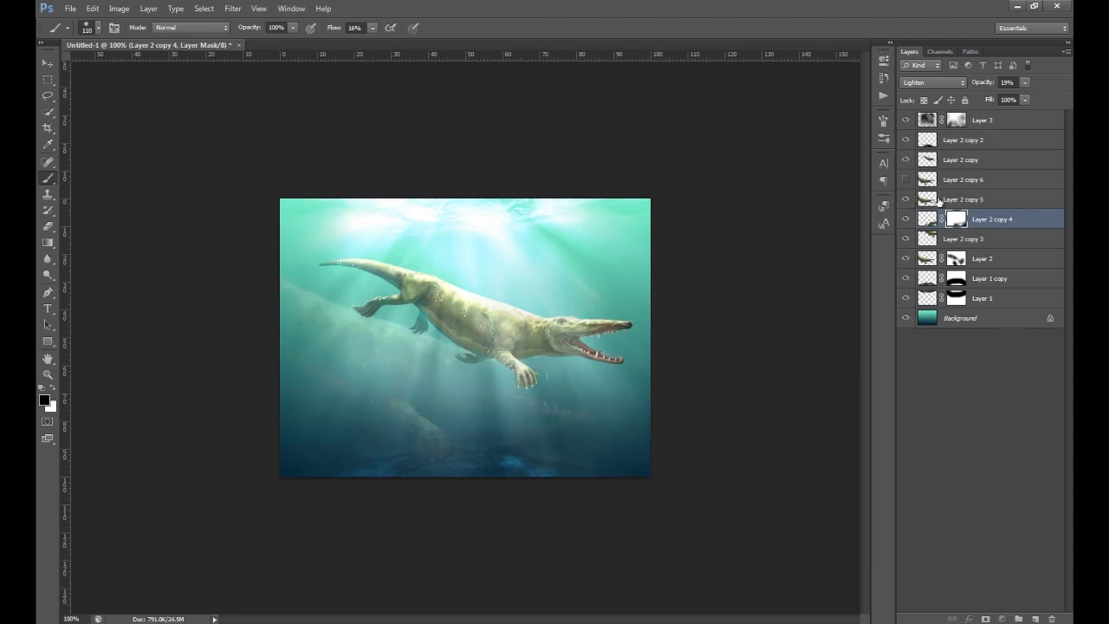
click(962, 199)
key(v)
drag(396, 331, 332, 241)
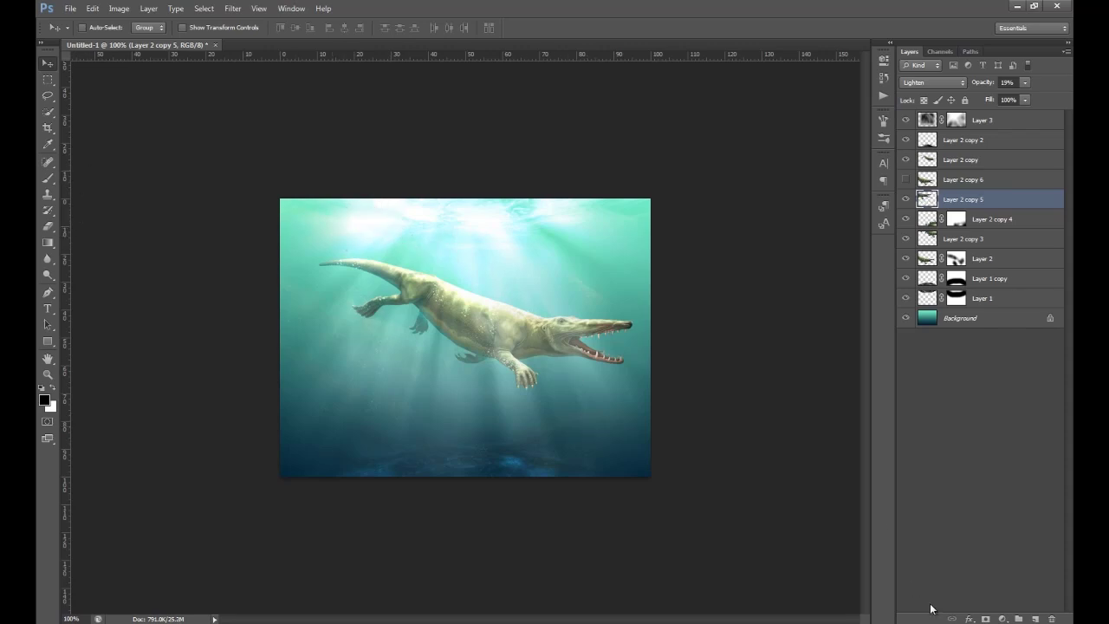
Step: Add a mask to Layer 2 copy 5, paint black above the swimming creature's back, and select the Layer 2 mask
click(984, 618)
key(b)
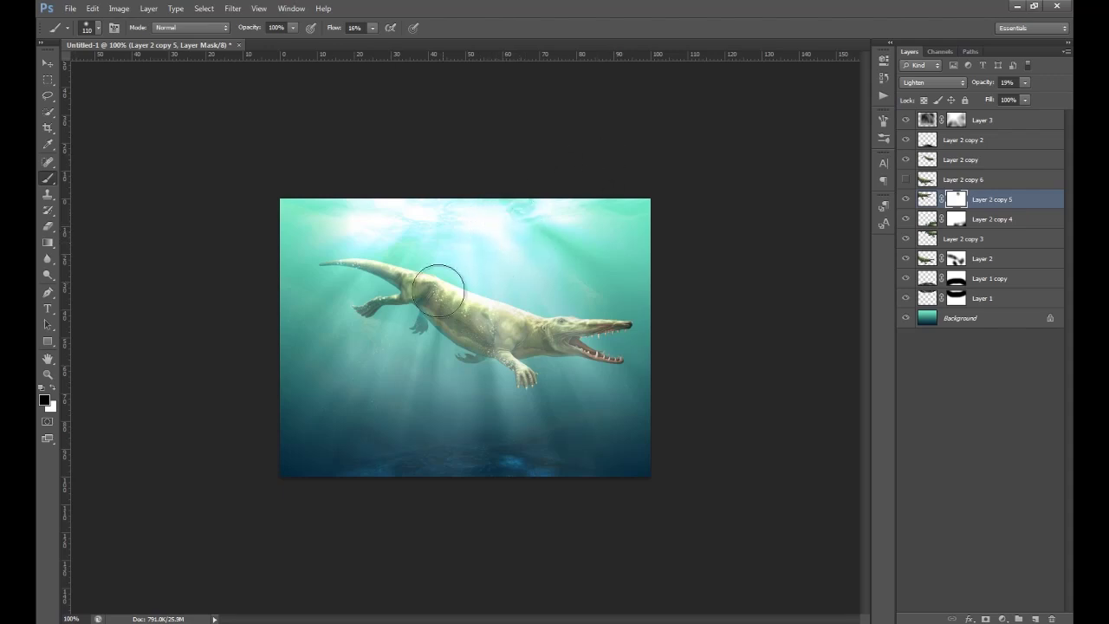
click(498, 291)
click(956, 258)
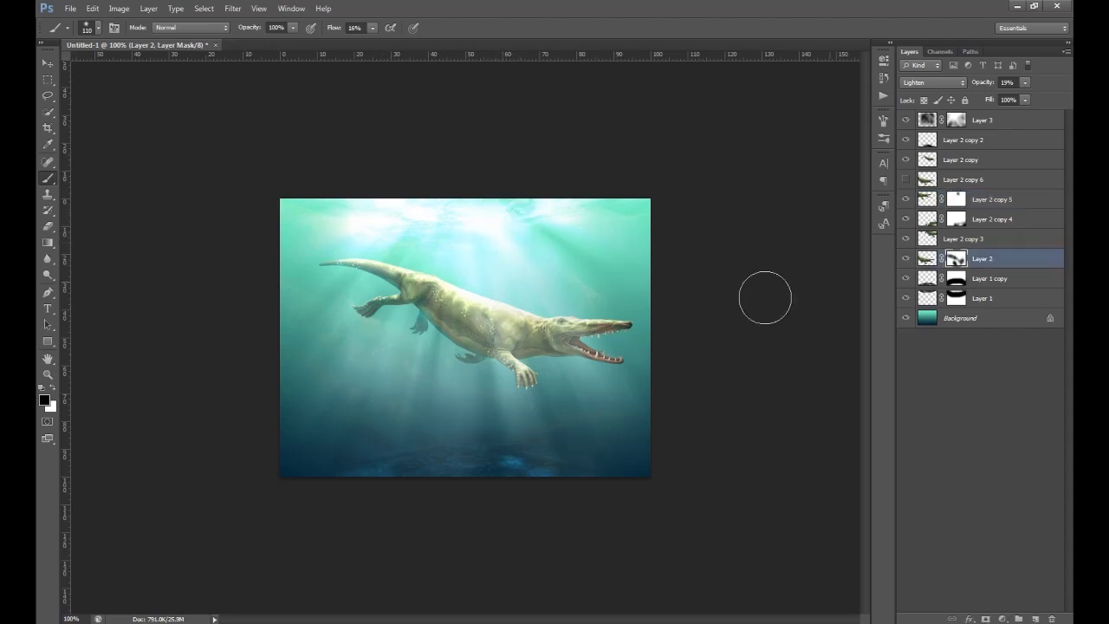
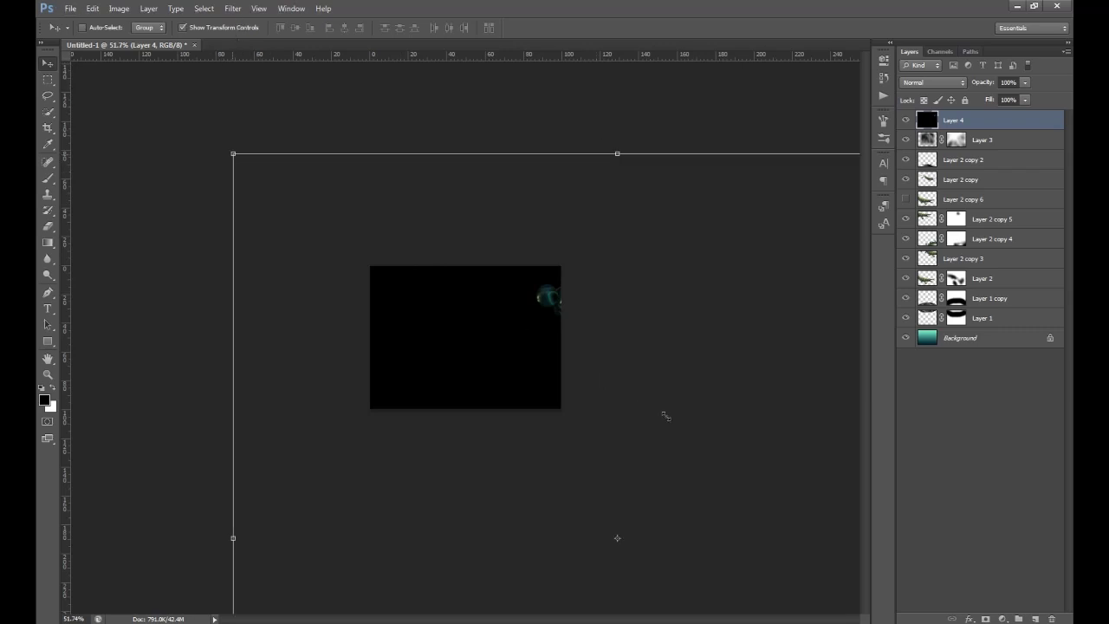
Step: Scale the bubbles image on Layer 4 down to 28.83% and apply the transformation
drag(233, 153, 638, 557)
drag(707, 558, 293, 138)
drag(225, 138, 367, 280)
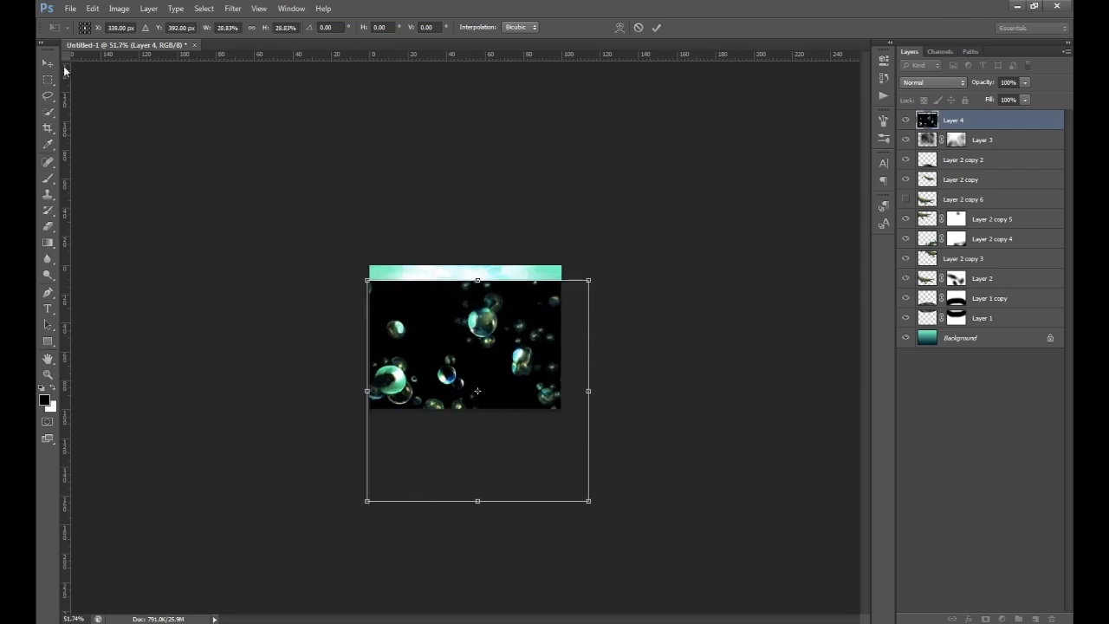
click(49, 64)
click(491, 240)
Step: Set Layer 4's blend mode to Linear Dodge (Add) and move the bubbles up over the canvas, viewed at actual pixels
click(259, 9)
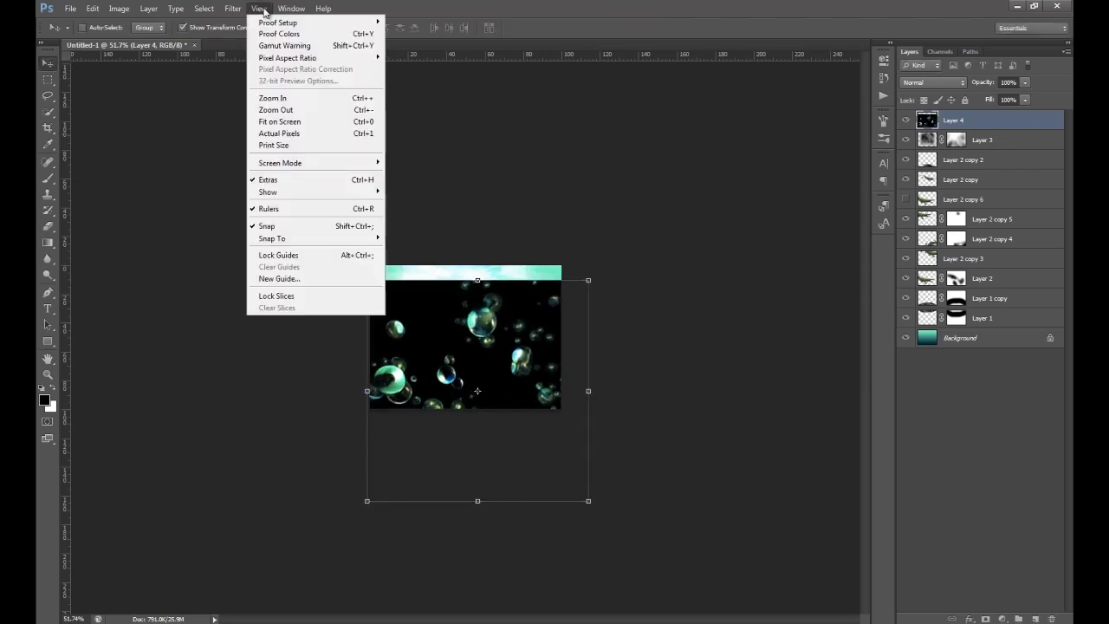
click(346, 134)
click(931, 83)
click(941, 206)
mouse_move(597, 485)
mouse_down()
mouse_move(572, 454)
mouse_move(540, 360)
mouse_up()
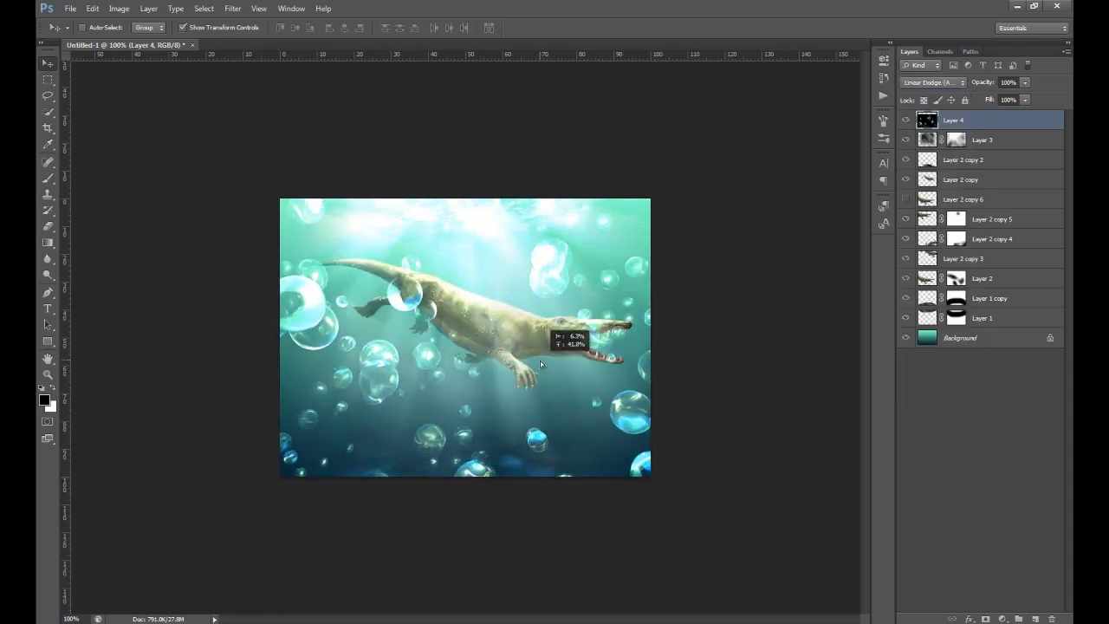
Step: Shift Layer 4's bubbles slightly to the right and up over the canvas
mouse_move(620, 185)
mouse_down()
mouse_move(567, 300)
mouse_move(633, 176)
mouse_up()
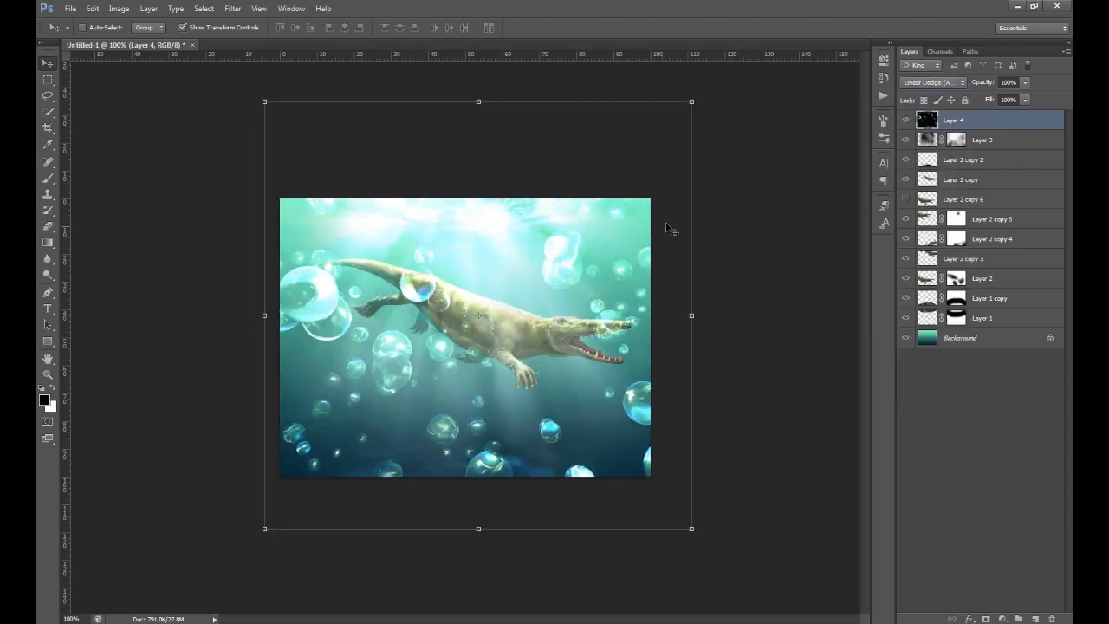
drag(598, 102, 598, 187)
click(47, 64)
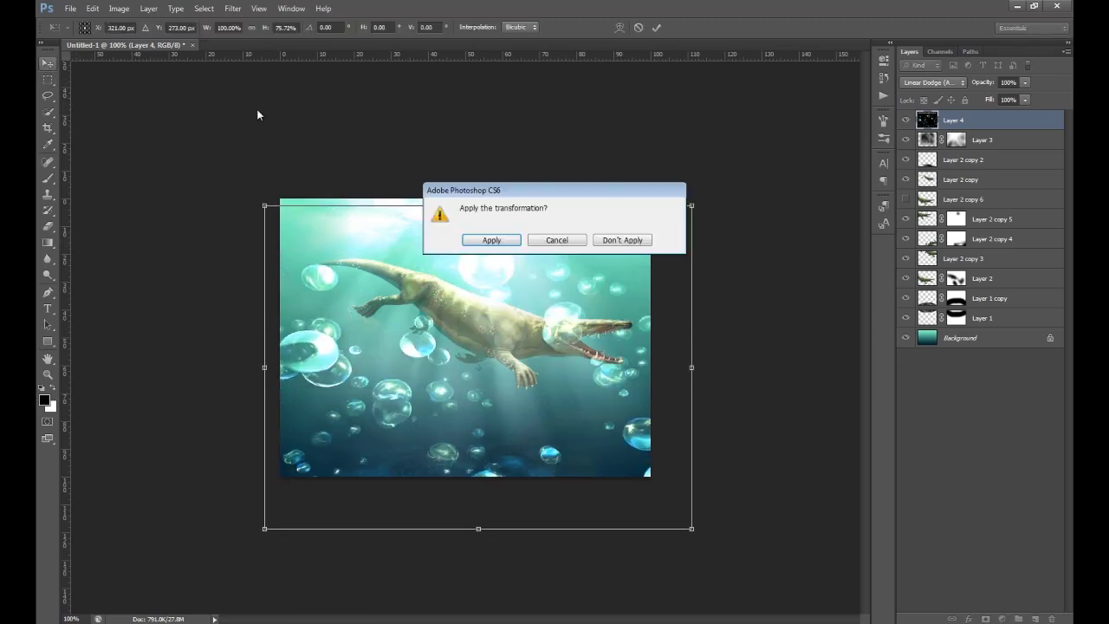
click(635, 246)
Step: Scale Layer 4's bubbles proportionally to 65.17% and apply the transformation
drag(693, 101, 568, 258)
click(47, 64)
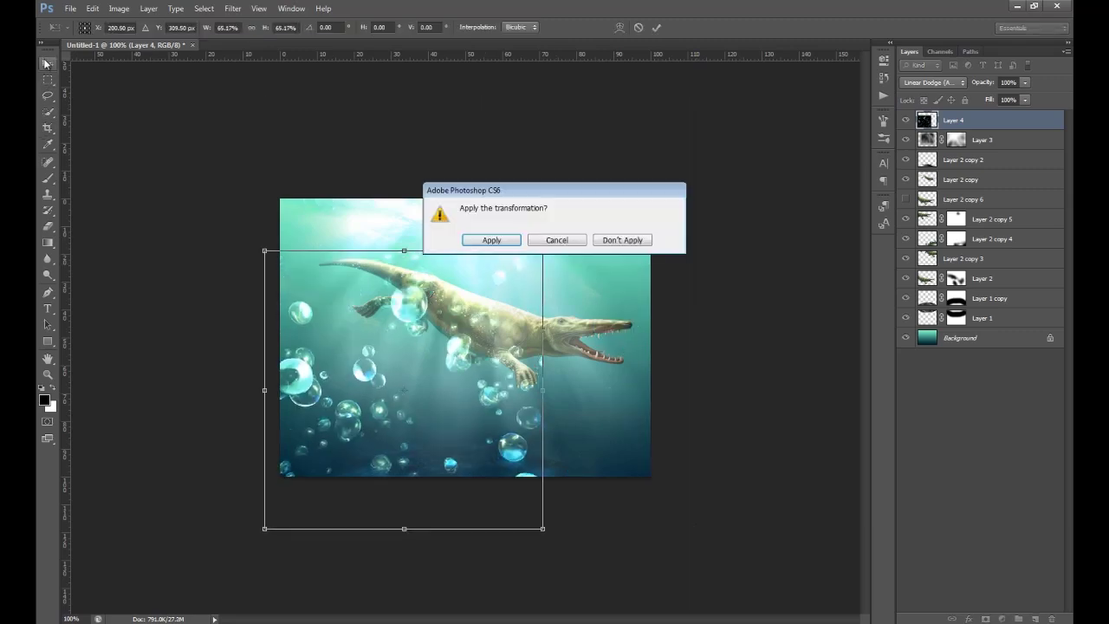
click(484, 238)
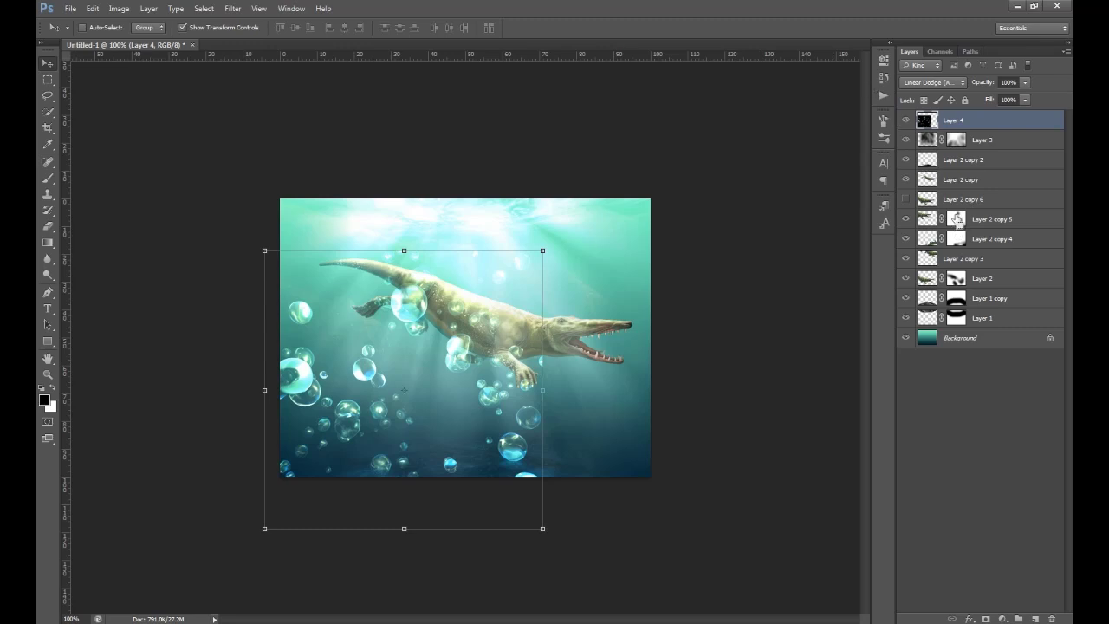
Step: Duplicate Layer 4 twice with both copies hidden, and move the original Layer 4 bubbles up and to the left
key(ctrl+j)
key(ctrl+j)
drag(905, 120, 907, 147)
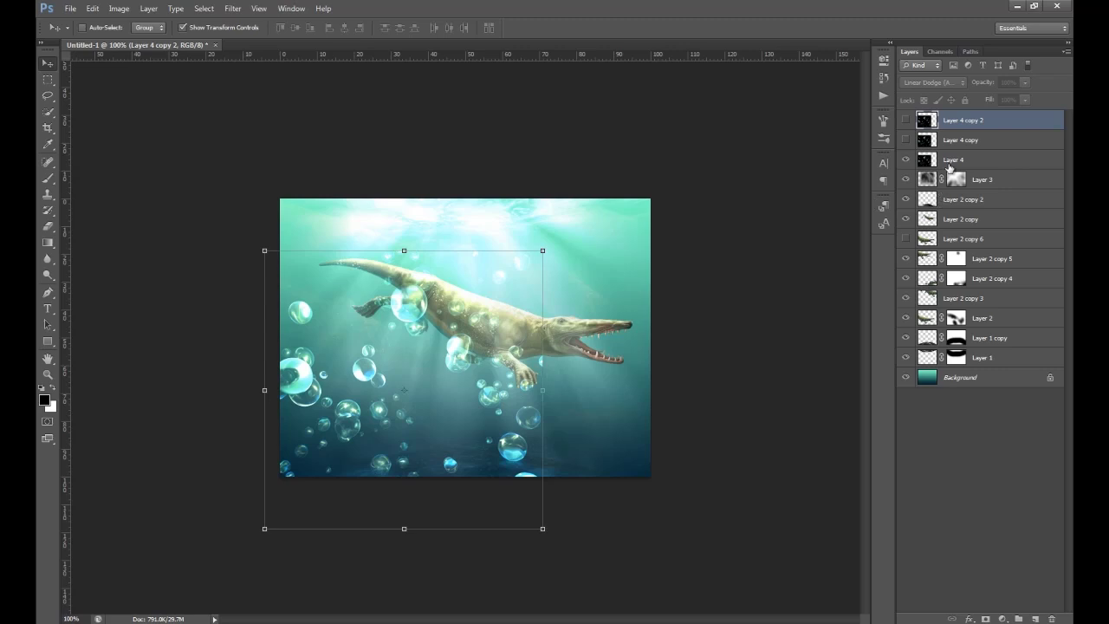
click(949, 166)
drag(457, 485, 394, 446)
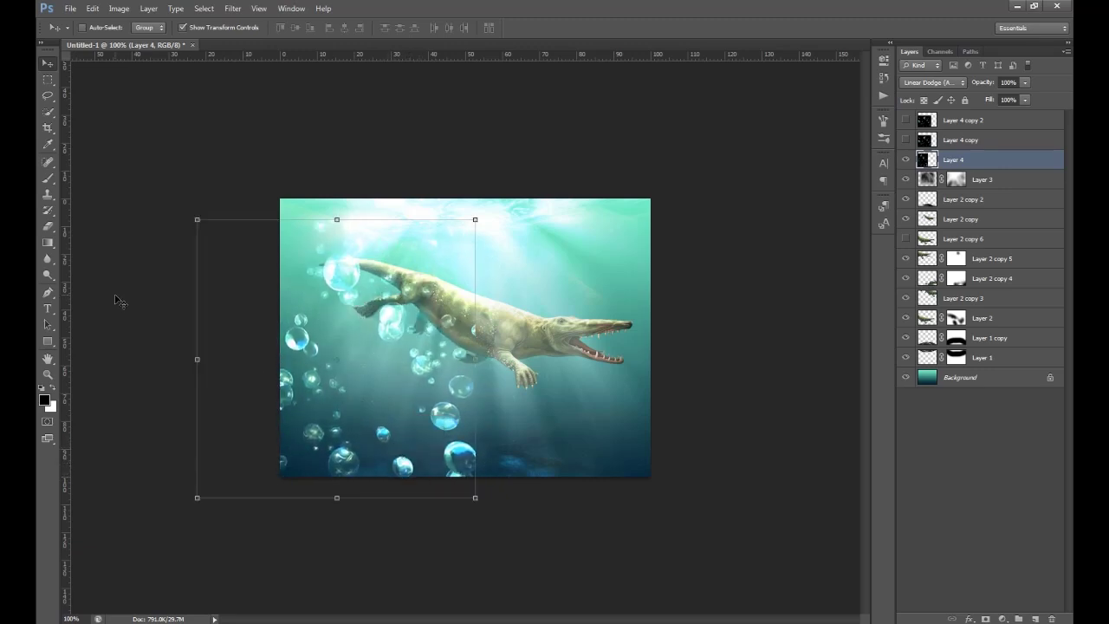
Step: Erase Layer 4's bubbles over and below the creature with a soft 114 px eraser at 65% flow, and set the layer's opacity to 22%
click(47, 227)
right_click(512, 297)
drag(563, 300, 611, 300)
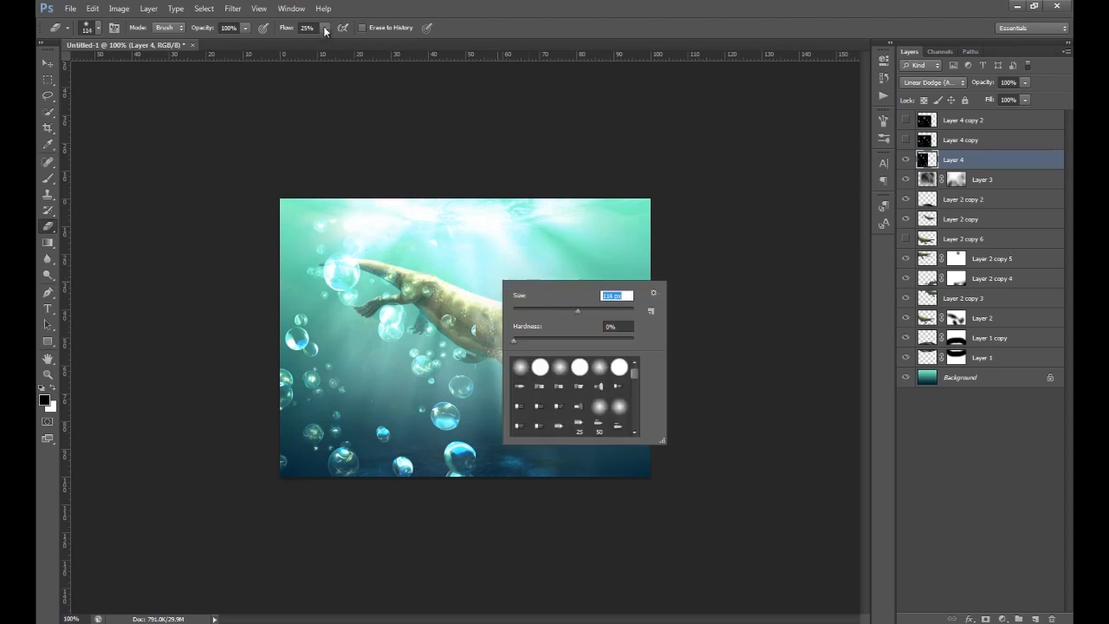
drag(326, 29, 349, 39)
mouse_move(364, 260)
mouse_down()
mouse_move(321, 250)
mouse_move(381, 285)
mouse_move(453, 298)
mouse_move(458, 347)
mouse_move(483, 279)
mouse_up()
mouse_move(382, 358)
mouse_down()
mouse_move(487, 466)
mouse_move(498, 448)
mouse_move(463, 464)
mouse_move(473, 488)
mouse_move(442, 442)
mouse_move(475, 465)
mouse_up()
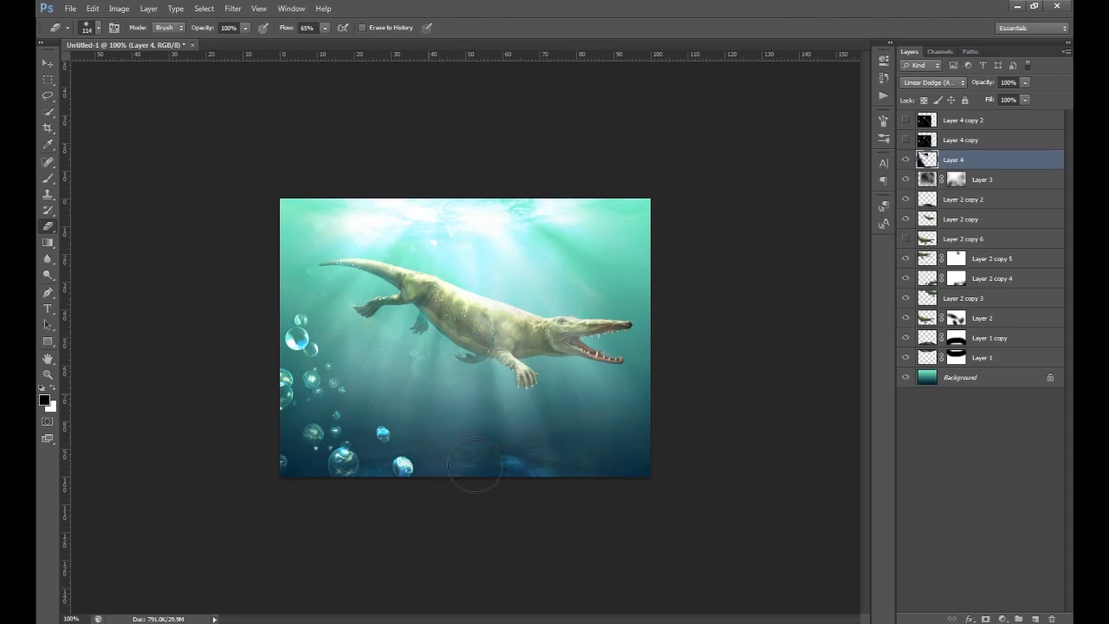
mouse_move(459, 333)
mouse_down()
mouse_move(433, 314)
mouse_move(443, 311)
mouse_up()
drag(983, 84, 933, 109)
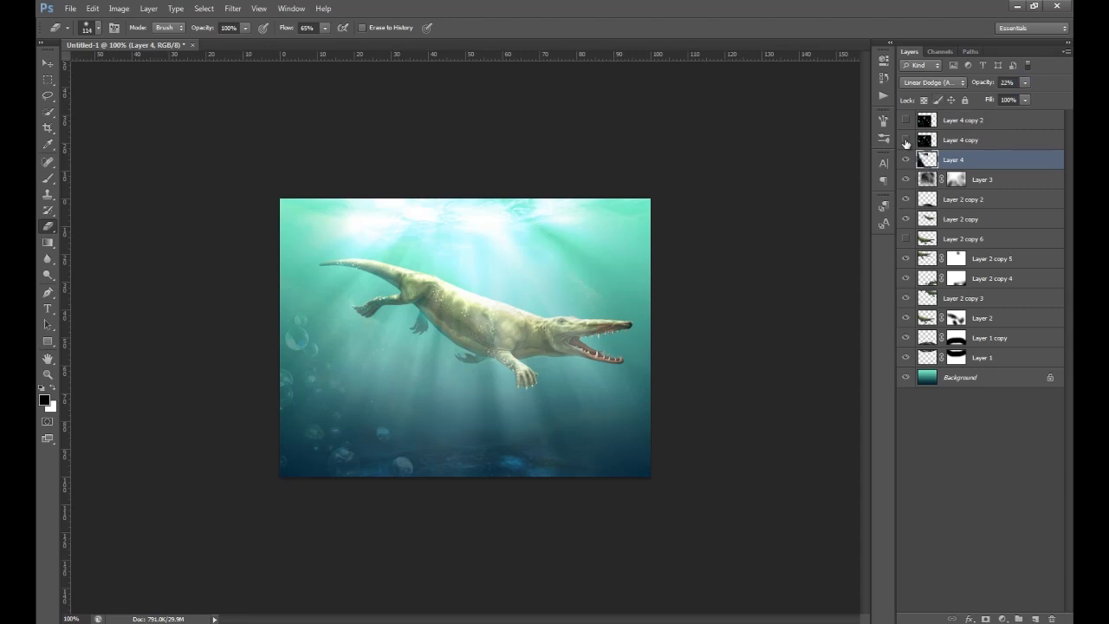
Step: Show Layer 4 copy, move its bubbles to the canvas's upper right corner, and set its opacity to 44%
click(905, 139)
click(961, 140)
click(47, 63)
drag(377, 403, 620, 199)
click(207, 29)
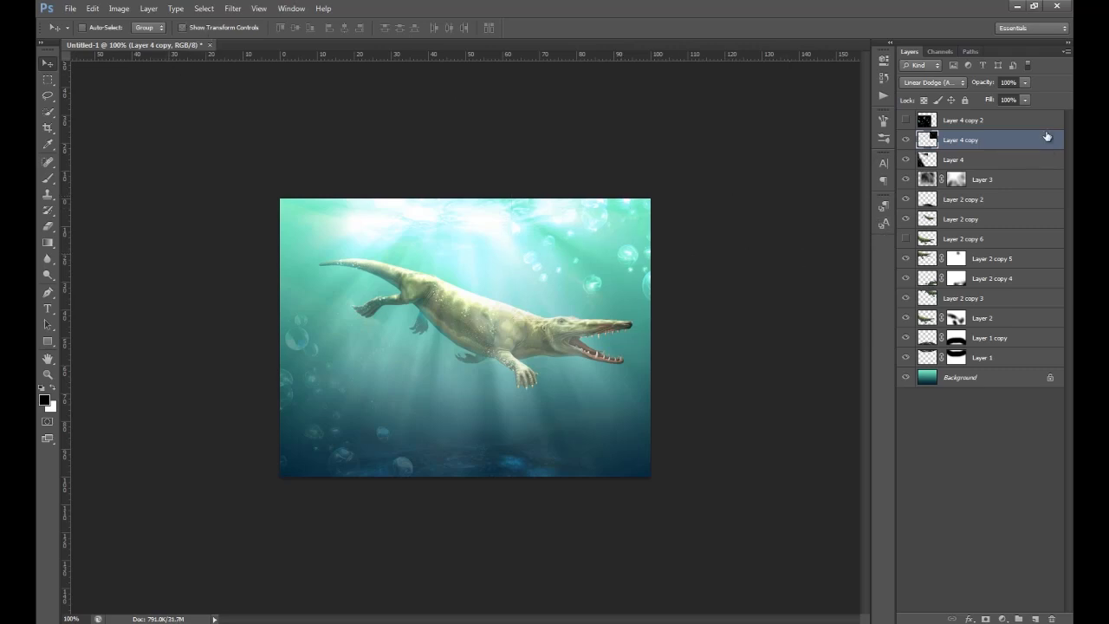
key(Return)
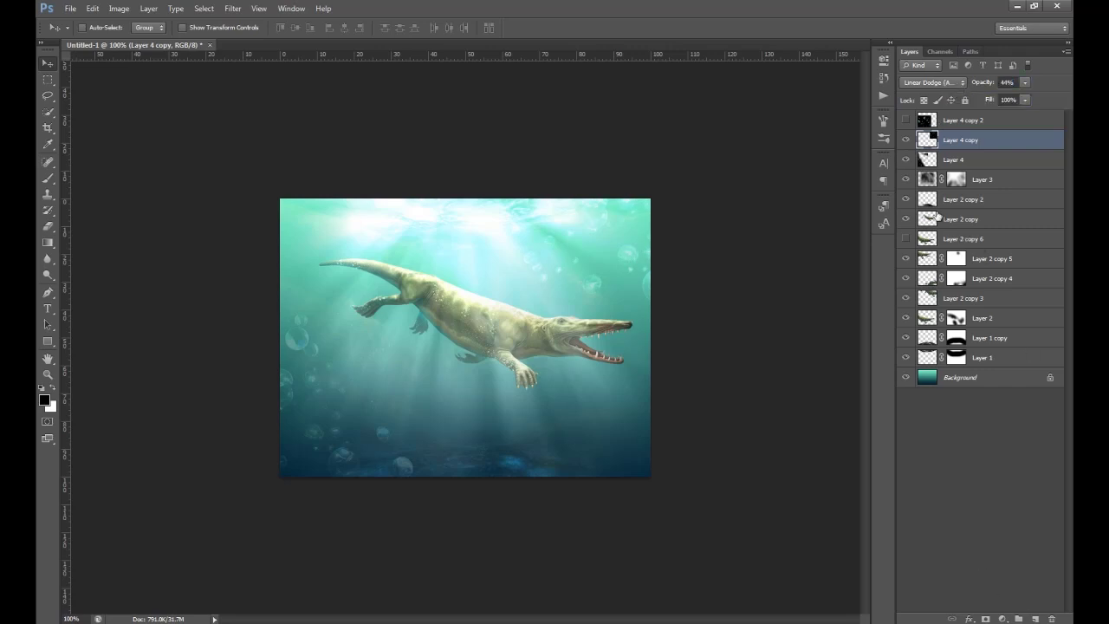
Step: Show Layer 4 copy 2 and move its bubbles to the canvas's right edge, with transform controls displayed
click(905, 120)
click(962, 120)
drag(480, 403, 732, 386)
click(227, 28)
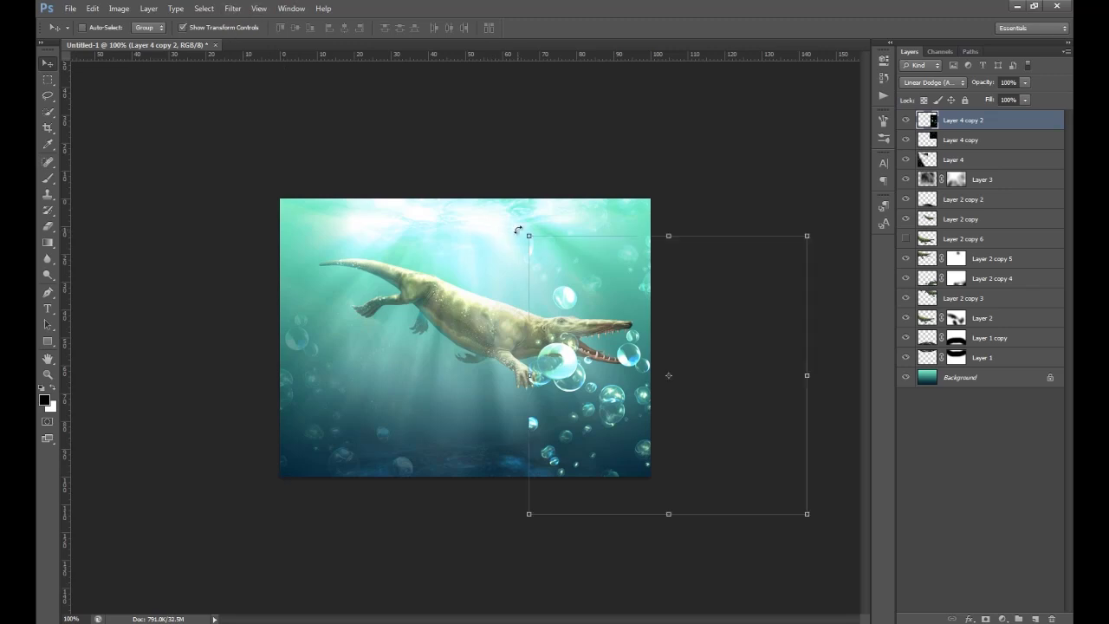
Step: Rotate Layer 4 copy 2 by 112.49° into the canvas's lower right corner, apply it, and set the layer's opacity to 19%
drag(550, 216, 756, 464)
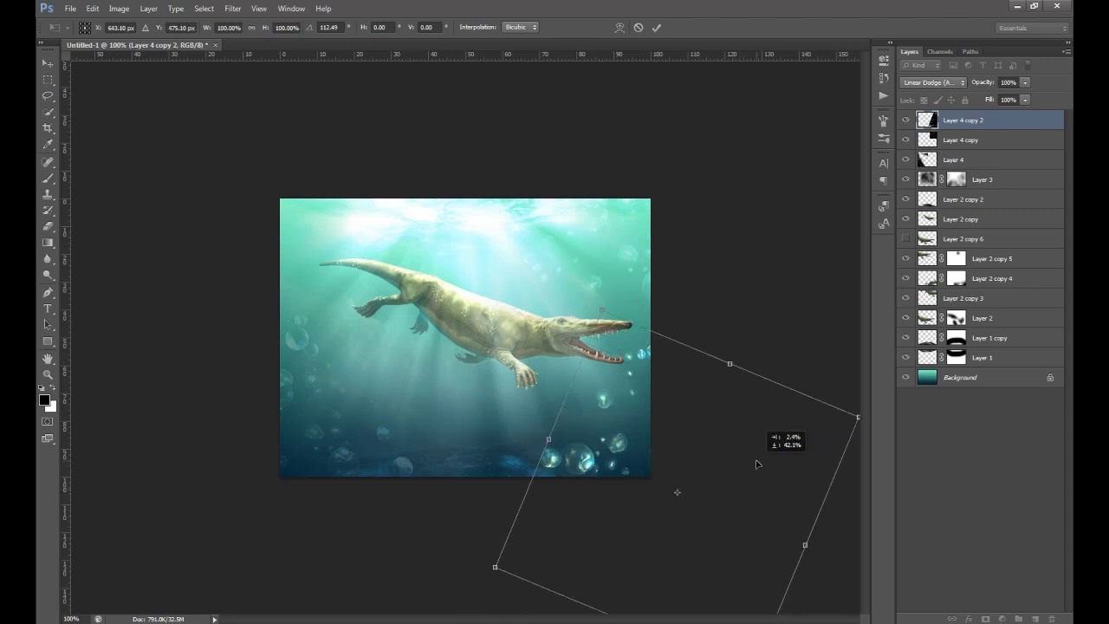
click(47, 64)
click(492, 242)
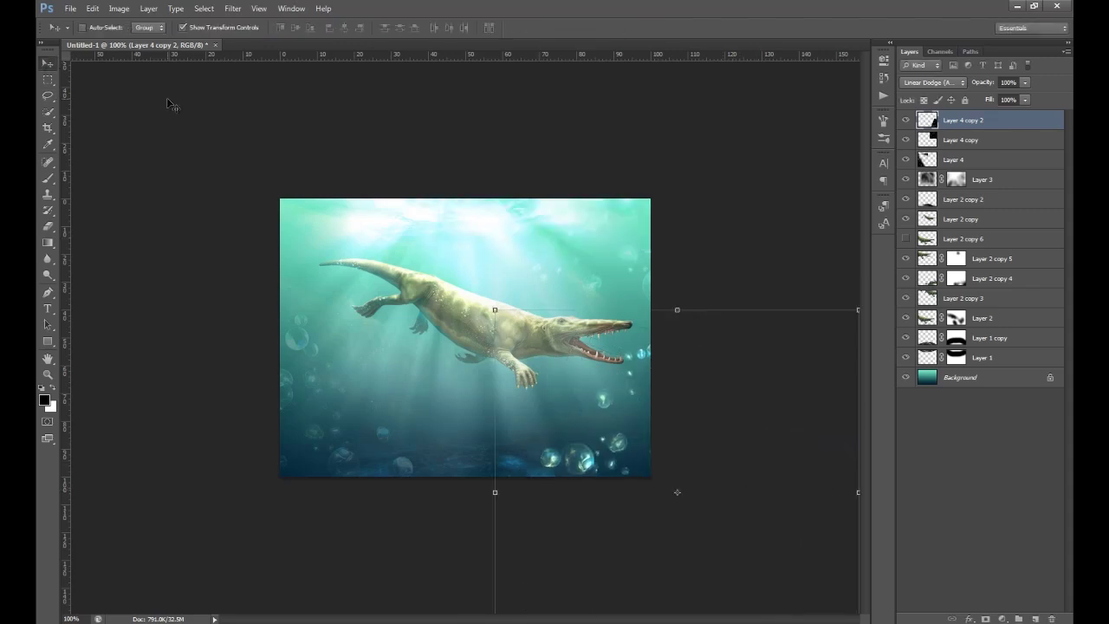
click(210, 28)
drag(991, 86, 937, 102)
Step: Open the recent file Fractal Types (126).png, copy its image into the underwater document, and close the source file
click(70, 9)
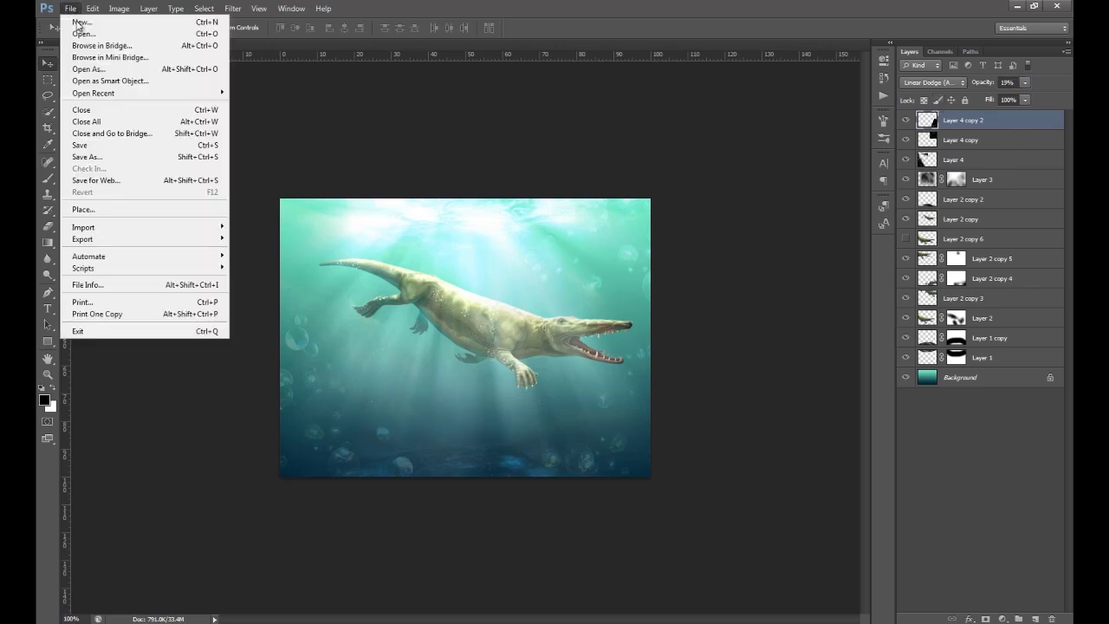
mouse_move(120, 93)
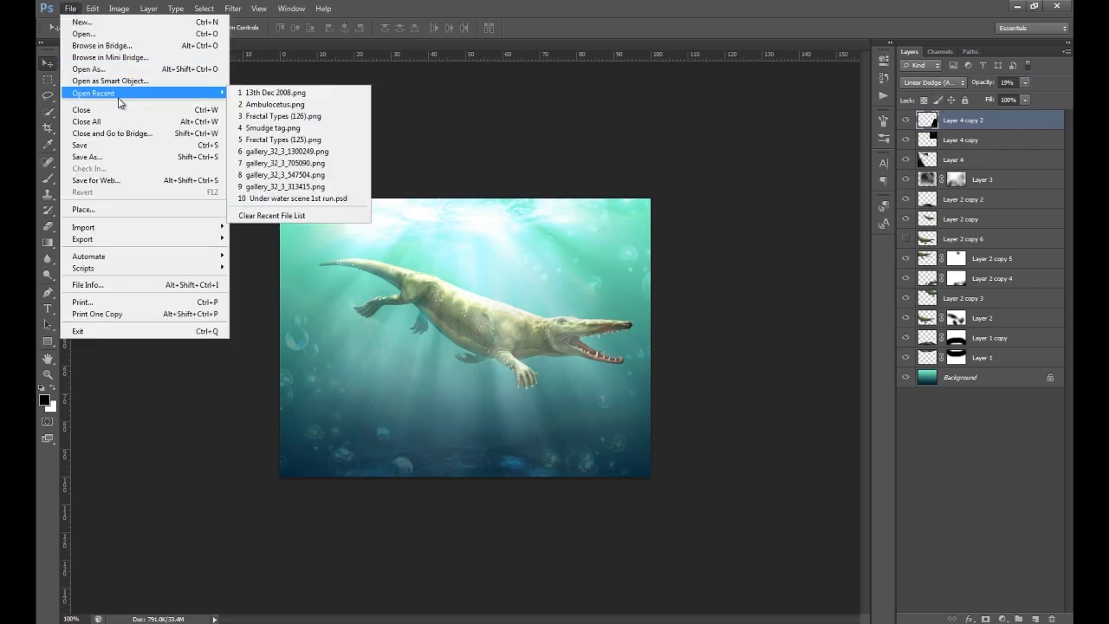
click(297, 114)
drag(295, 44, 400, 114)
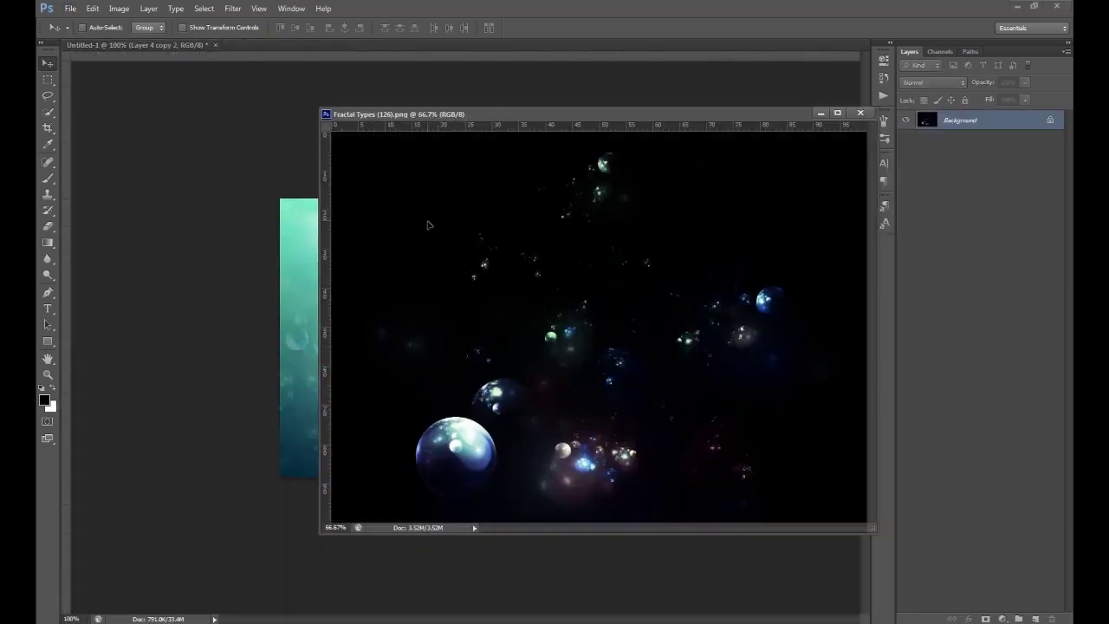
drag(433, 217, 262, 280)
click(859, 114)
Step: Set Layer 5's blend mode to Linear Dodge (Add) and move its small bubbles down and to the right
click(932, 82)
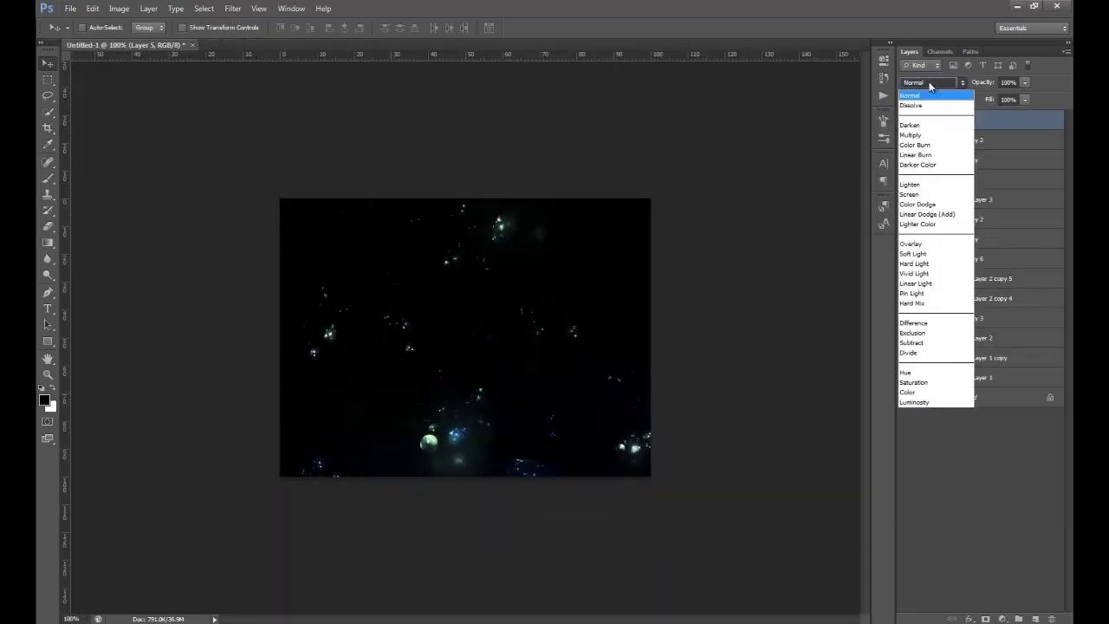
click(937, 214)
mouse_move(494, 316)
mouse_down()
mouse_move(504, 331)
mouse_move(602, 342)
mouse_move(648, 310)
mouse_move(665, 337)
mouse_move(688, 317)
mouse_move(668, 361)
mouse_move(644, 363)
mouse_up()
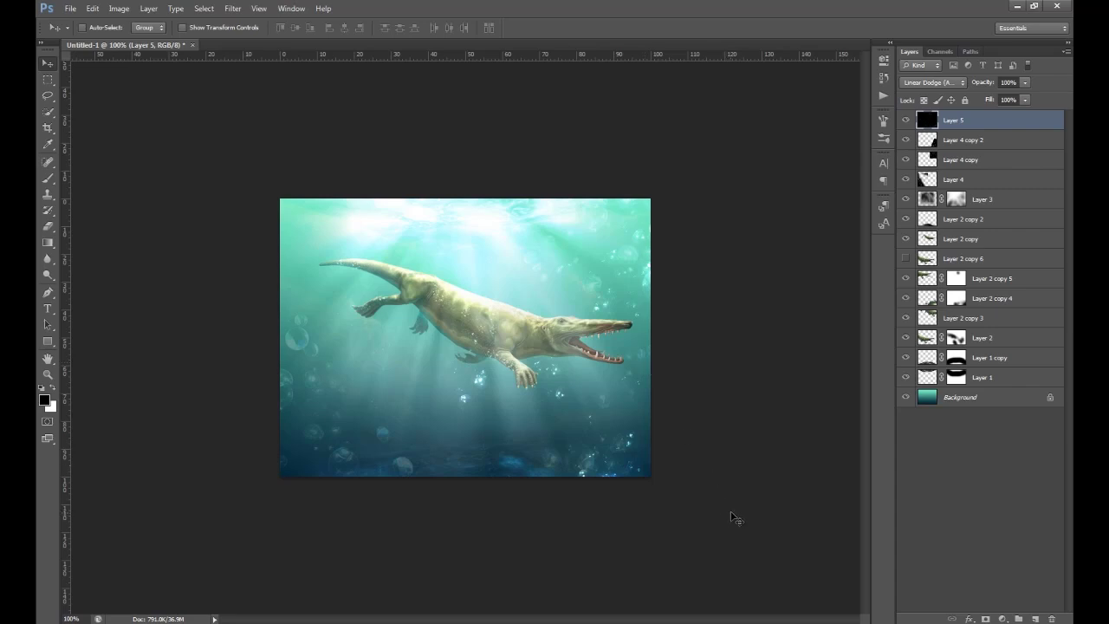
Step: Duplicate Layer 5 shifted to the left and up, and erase the large blue bubble and nearby glow from the copy
drag(732, 505, 389, 429)
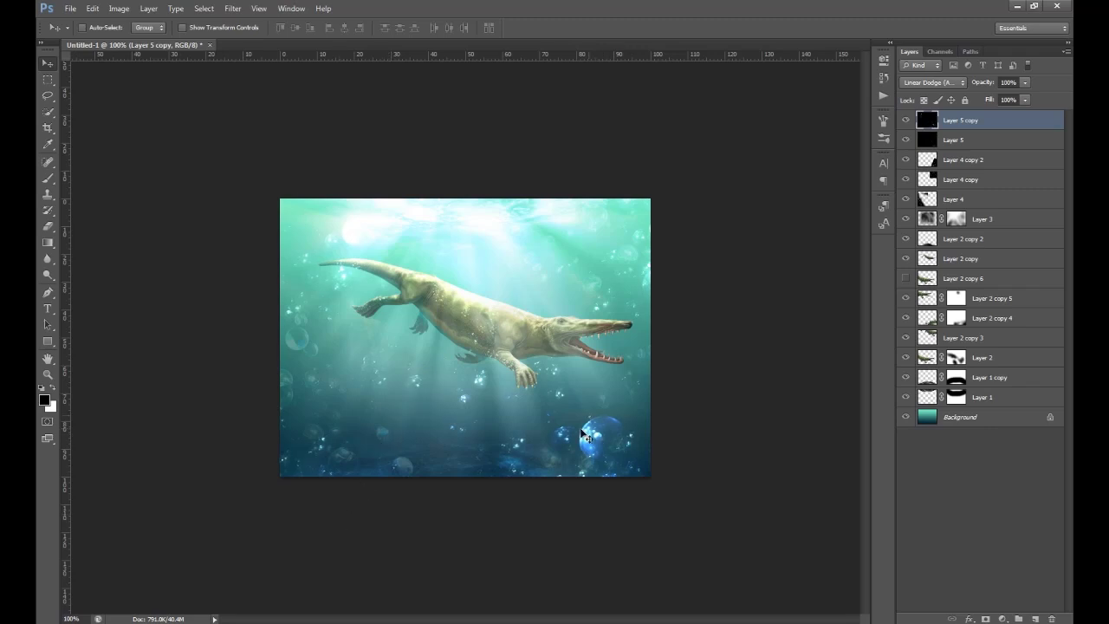
click(48, 226)
mouse_move(595, 406)
mouse_down()
mouse_move(599, 455)
mouse_move(569, 448)
mouse_move(616, 463)
mouse_move(522, 473)
mouse_up()
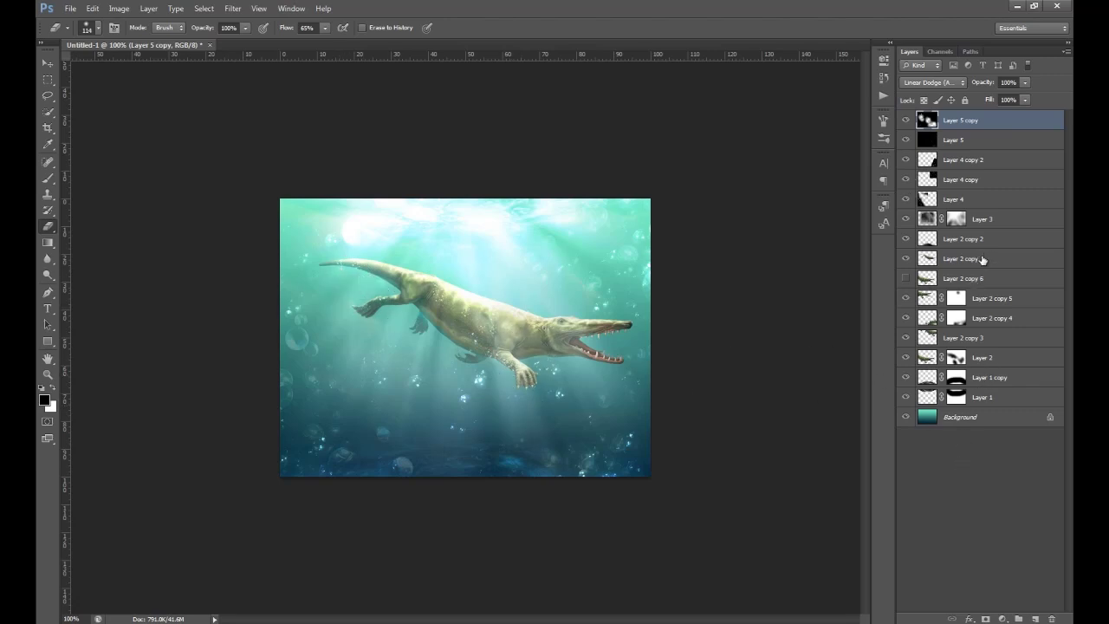
click(48, 63)
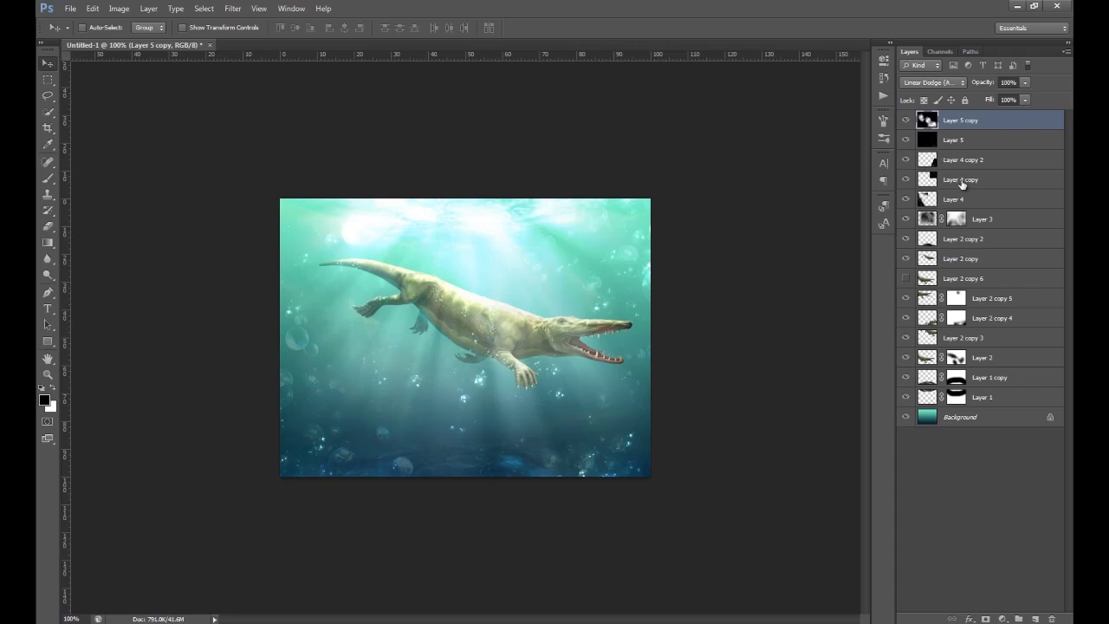
Step: Duplicate Layer 2 copy, load the creature's outline as a selection, fill it with black, and deselect
click(980, 260)
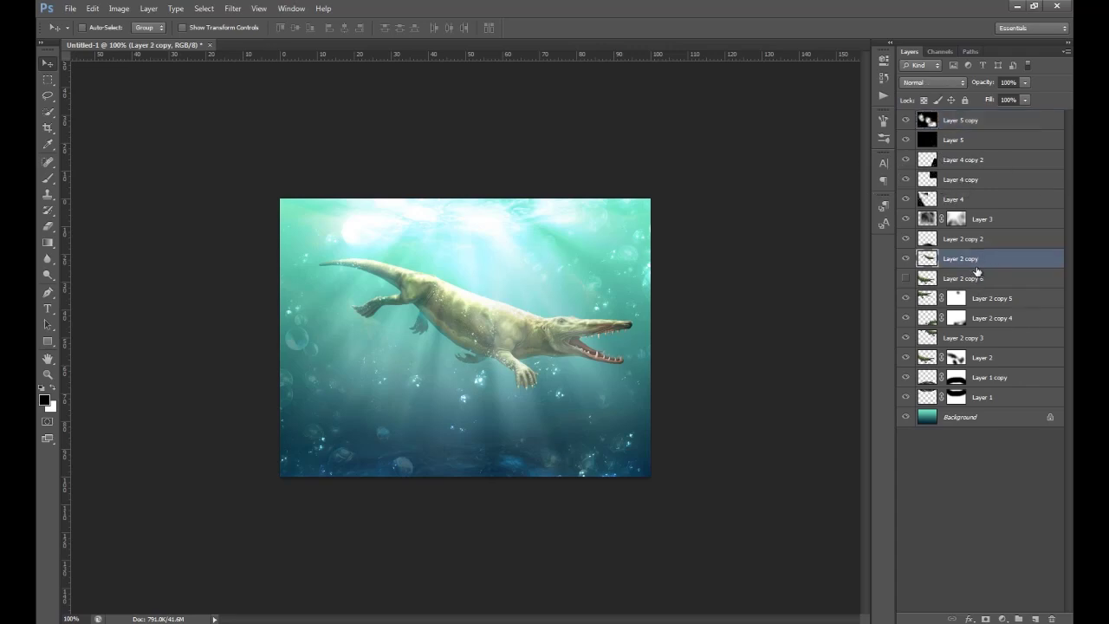
key(ctrl+j)
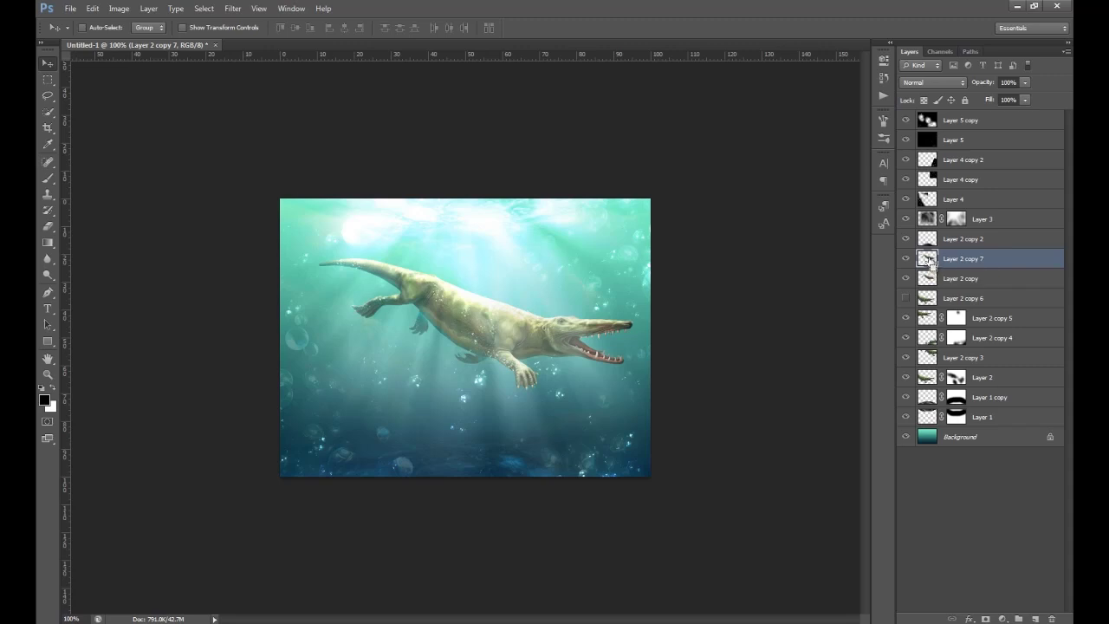
ctrl+click(928, 264)
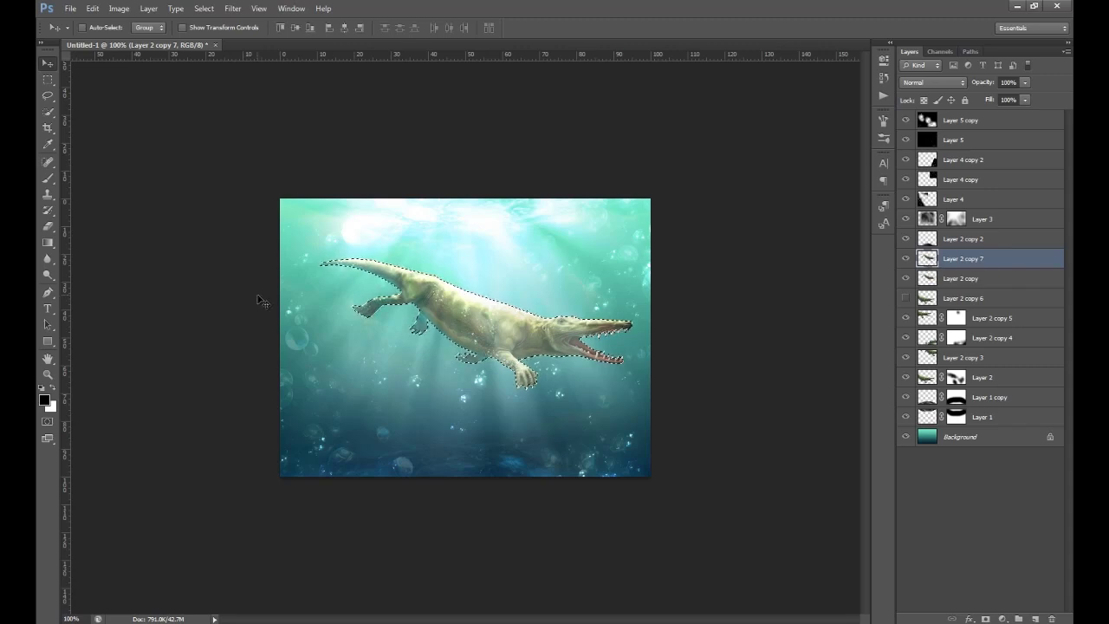
key(ctrl+BackSpace)
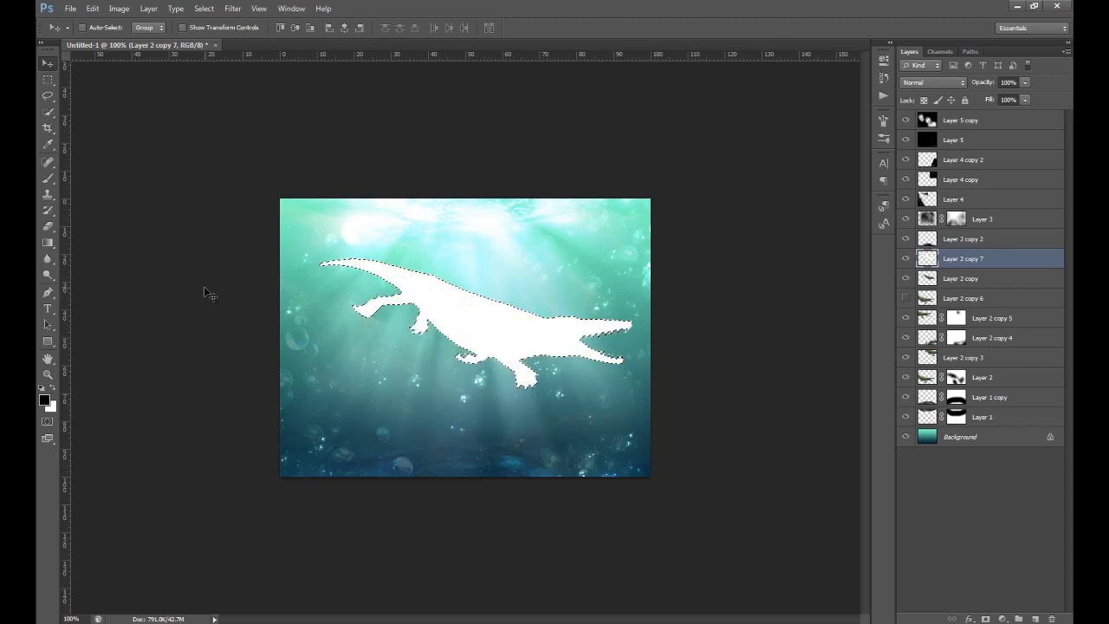
key(alt+BackSpace)
key(ctrl+d)
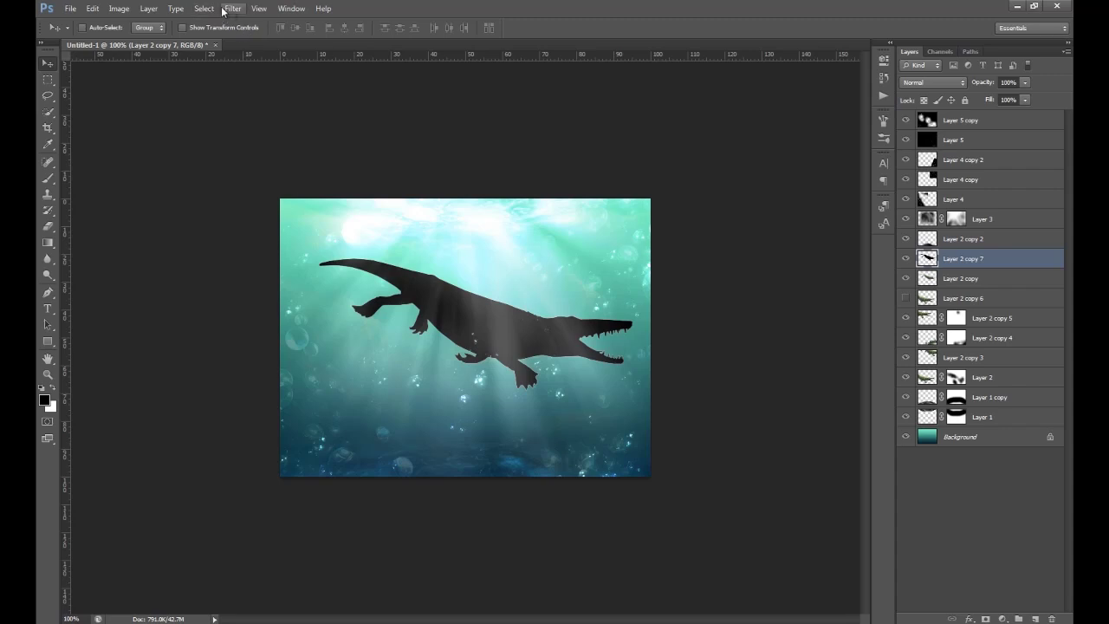
Step: Apply a Gaussian Blur with a 10.0 pixel radius to the black silhouette on Layer 2 copy 7
click(232, 9)
mouse_move(261, 134)
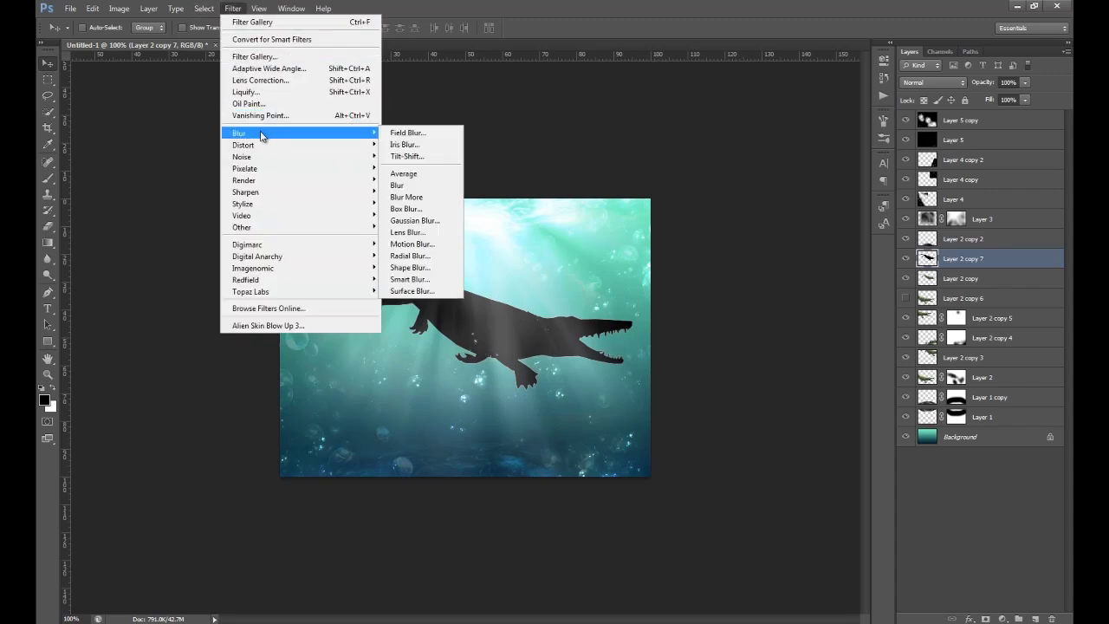
click(414, 220)
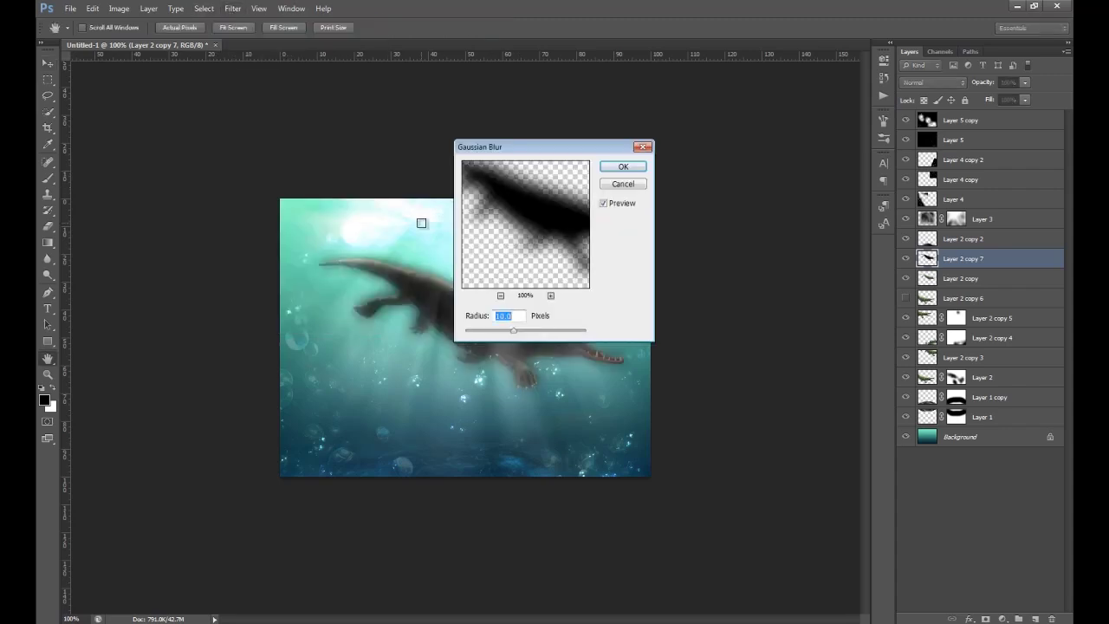
click(623, 166)
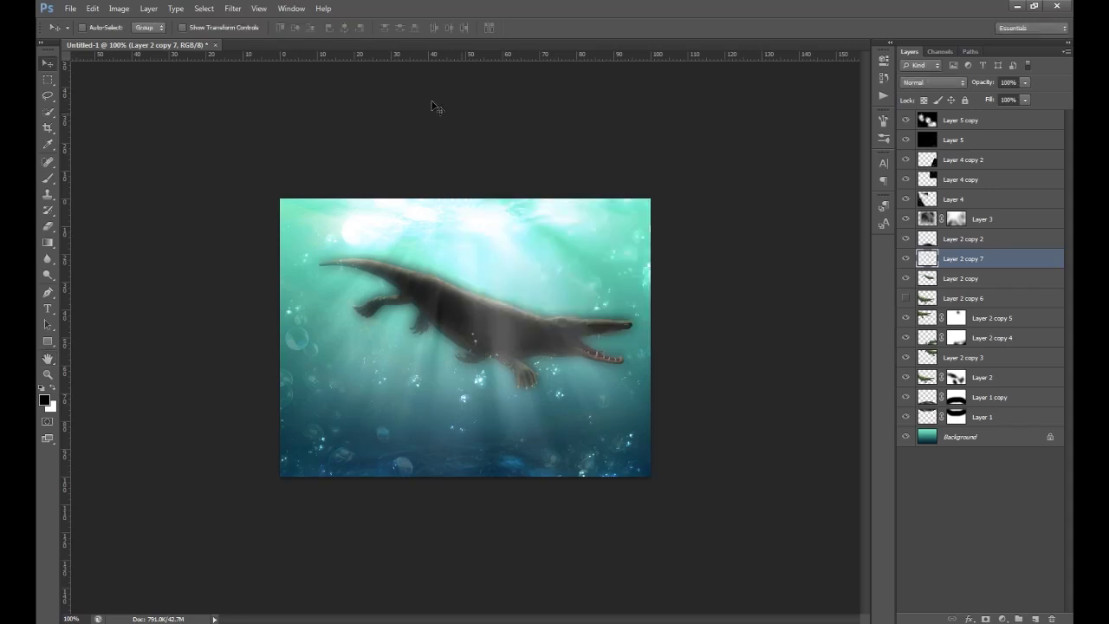
Step: Flip the blurred silhouette vertically beneath the creature at -58.24% height and apply the transformation
click(183, 27)
drag(478, 245, 477, 487)
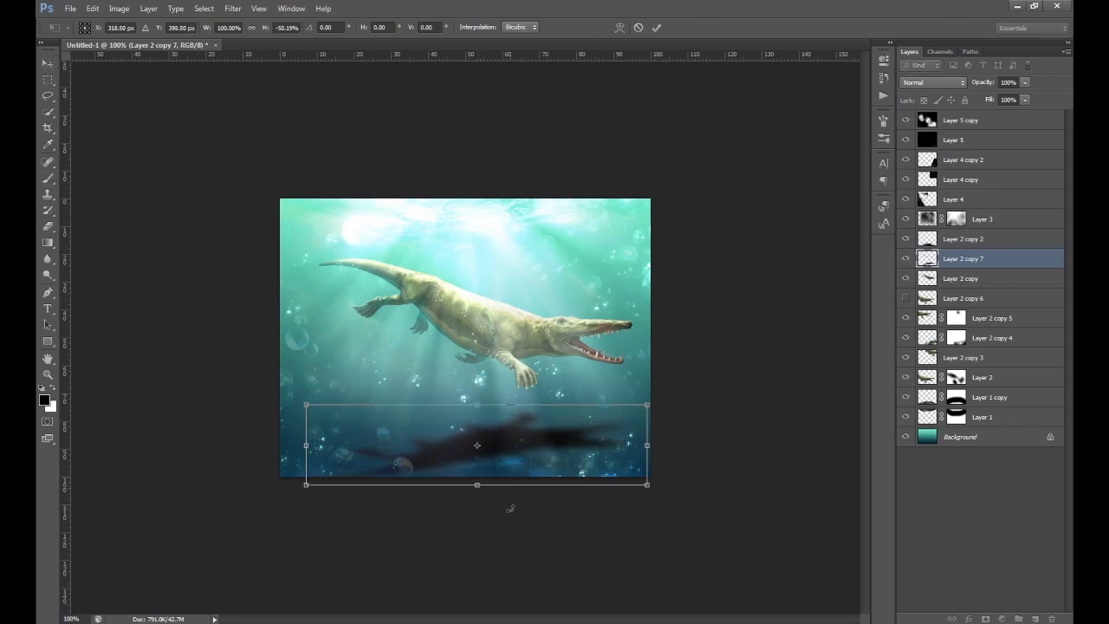
drag(476, 483, 478, 498)
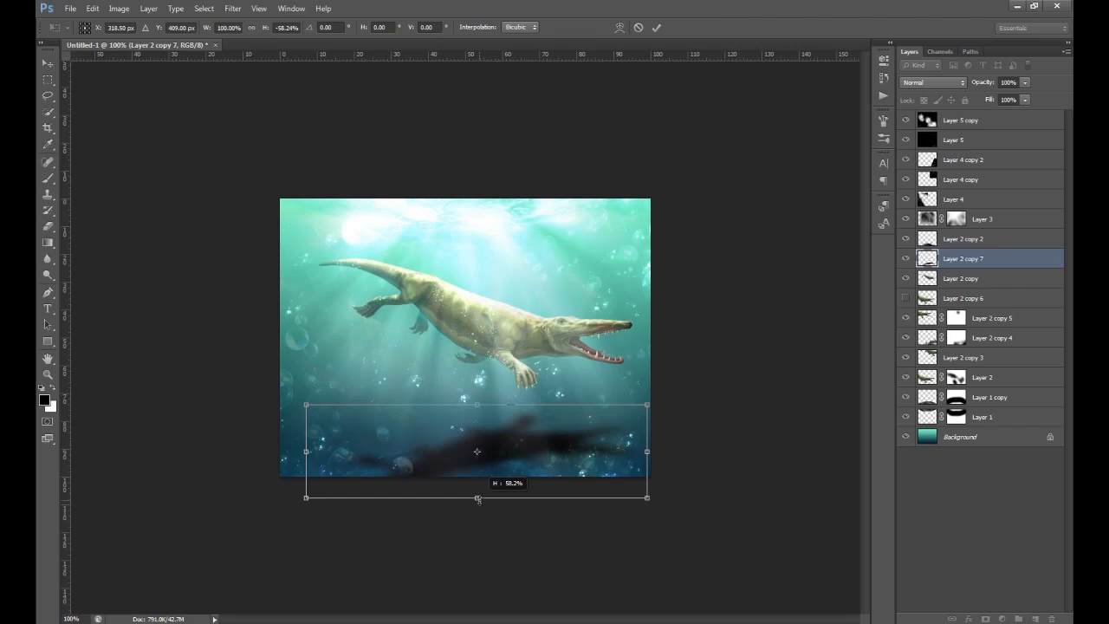
click(47, 64)
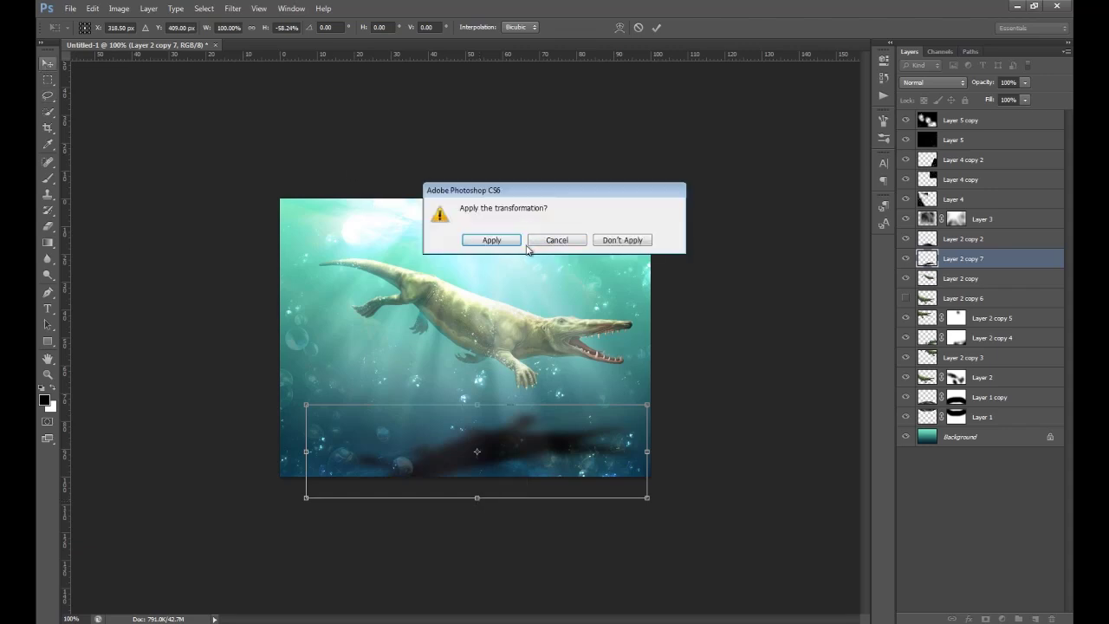
click(491, 240)
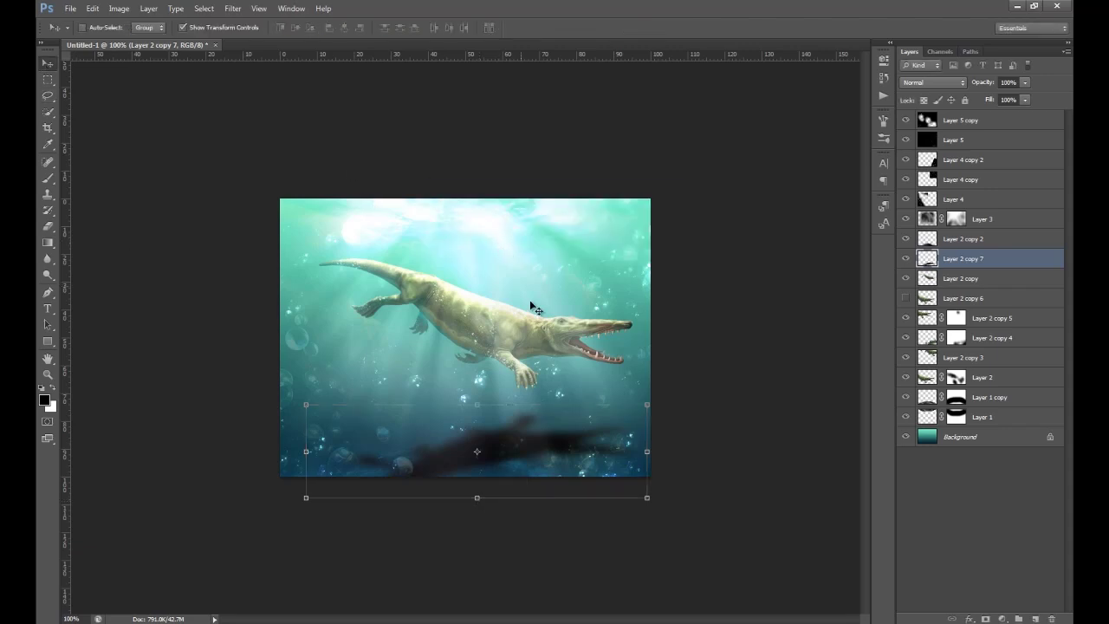
Step: Rotate the blurred shadow 10.71° clockwise beneath the creature, apply the rotation, and reduce the shadow layer's opacity until it looks faint
mouse_move(667, 426)
mouse_down()
mouse_move(678, 448)
mouse_move(674, 428)
mouse_up()
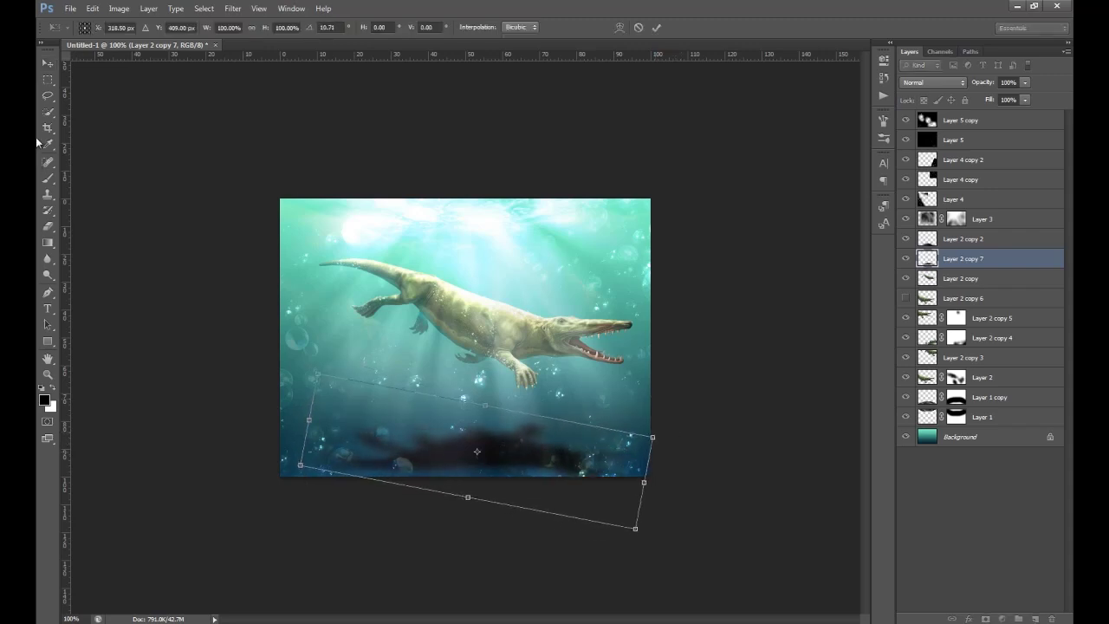
click(47, 63)
click(493, 242)
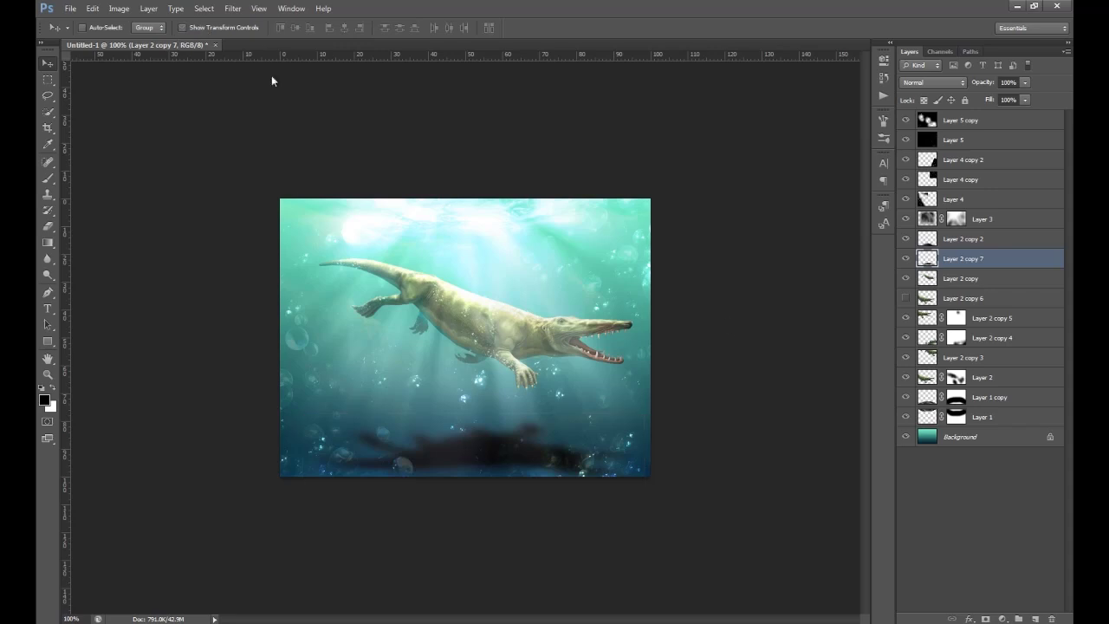
drag(983, 82, 931, 92)
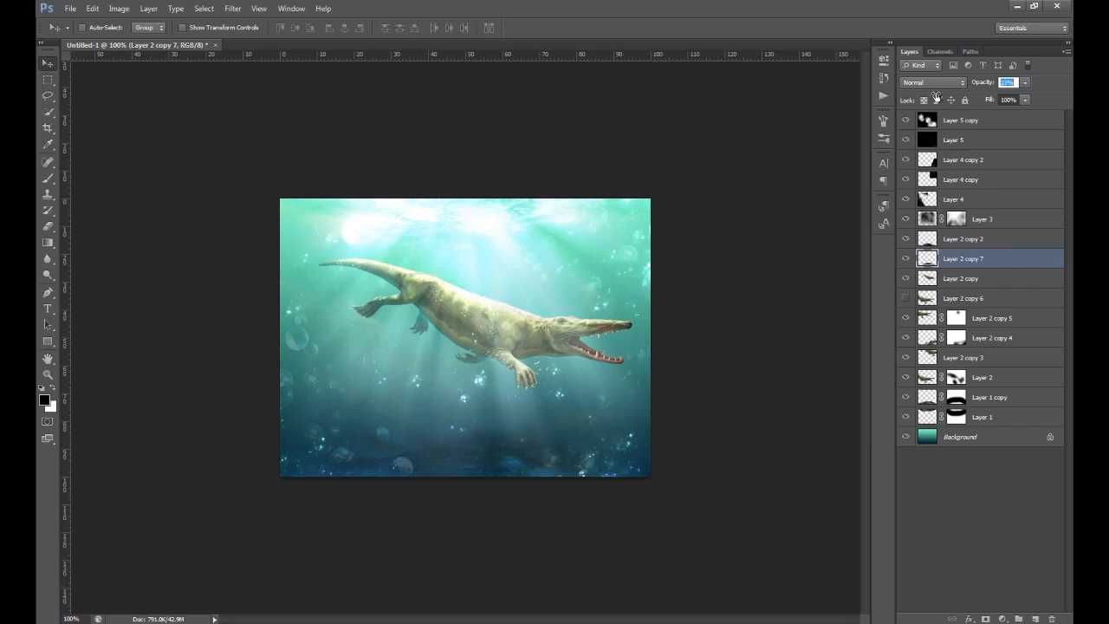
drag(935, 95, 932, 100)
Step: Add a new layer above Layer 5 copy and set up a black brush at 226 px, 0% hardness, and 100% flow
click(1018, 123)
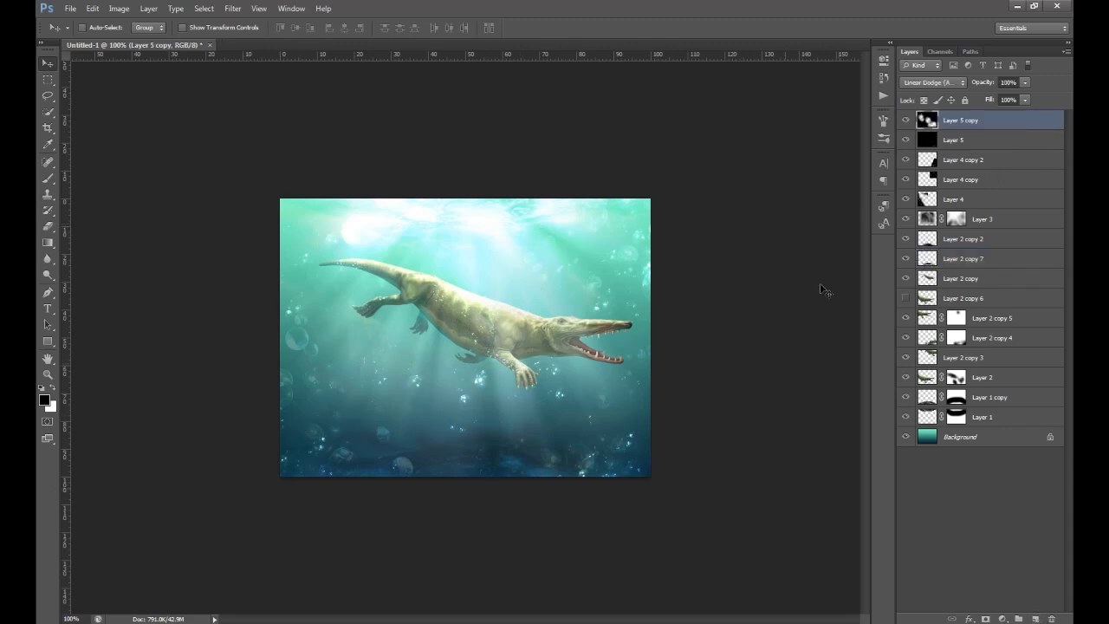
click(1035, 618)
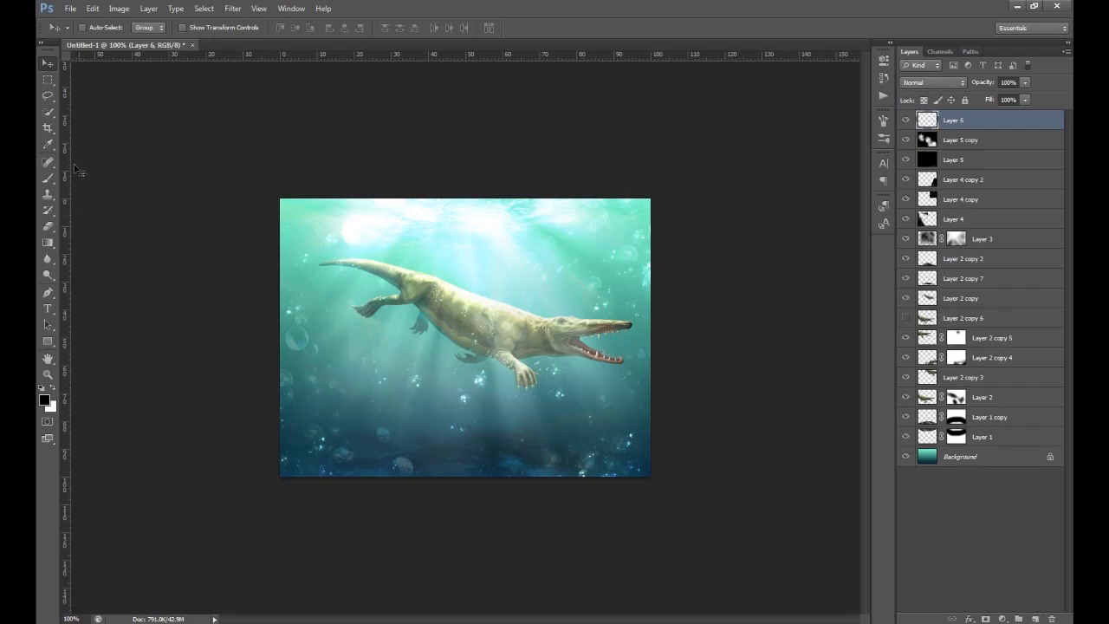
click(49, 178)
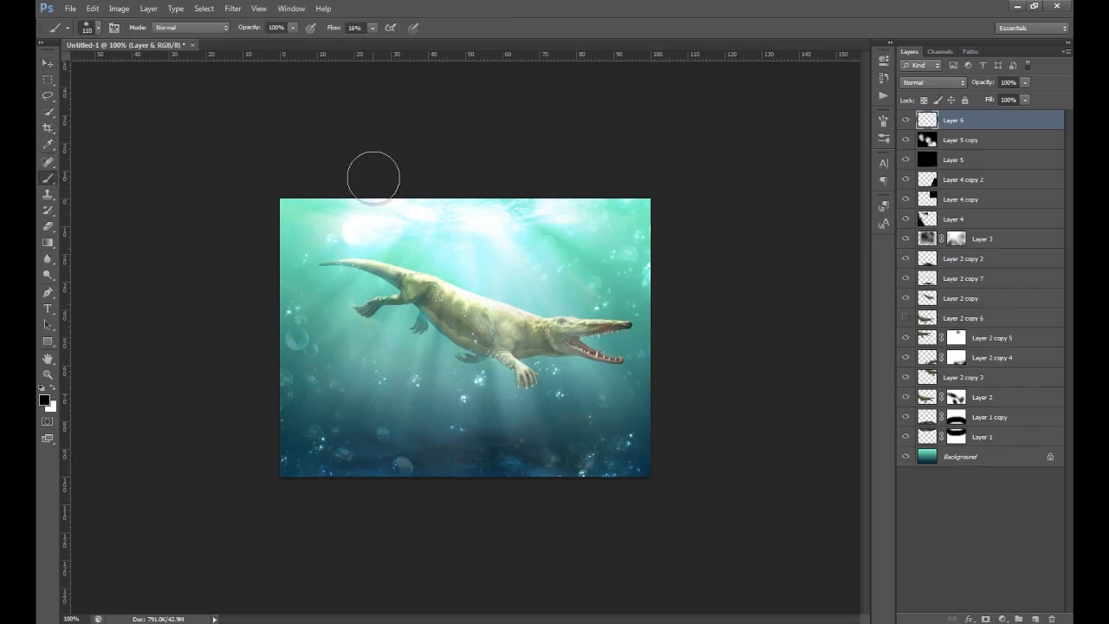
click(374, 31)
key(shift+0)
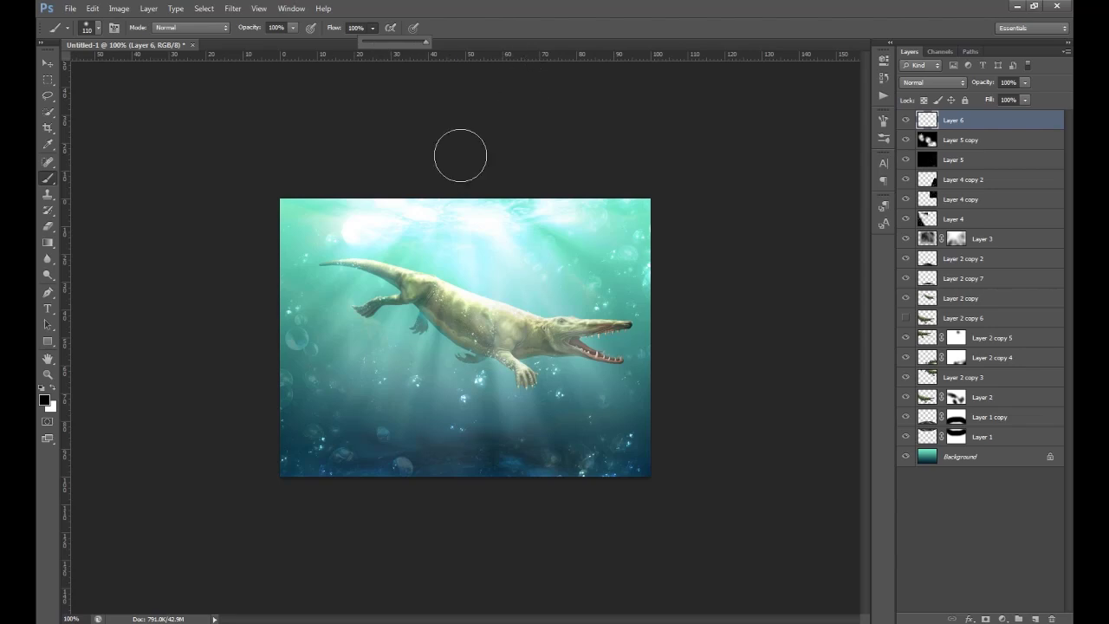
right_click(474, 319)
drag(597, 348, 586, 348)
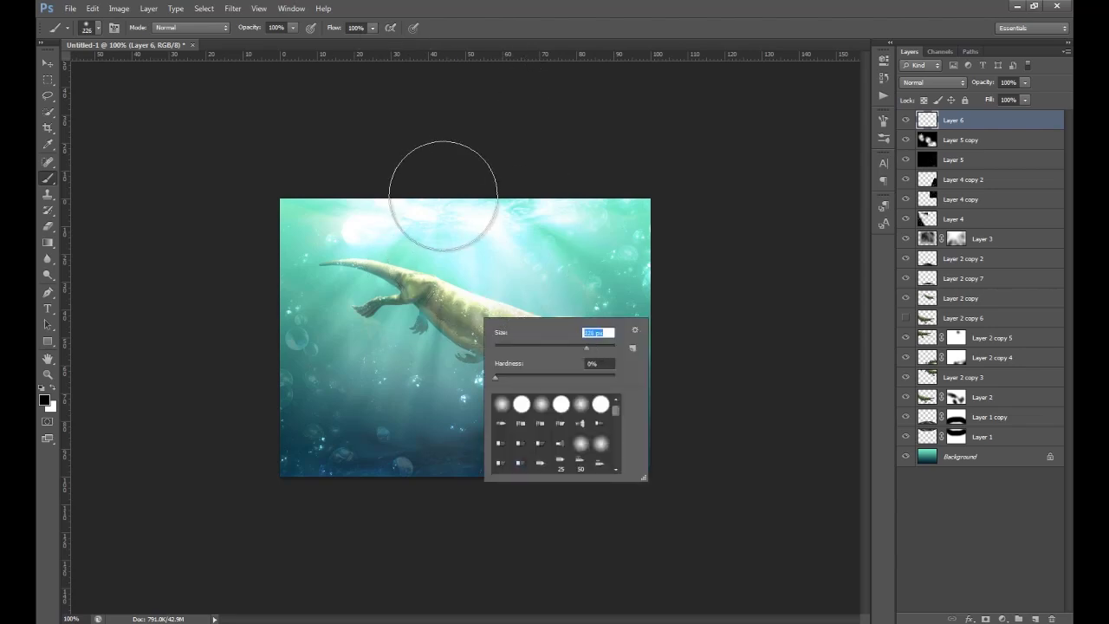
Step: Paint soft black around the left, lower, and right edges on Layer 6 and reduce its opacity for a subtle vignette
mouse_move(263, 198)
mouse_down()
mouse_move(268, 265)
mouse_move(279, 191)
mouse_move(305, 458)
mouse_move(333, 520)
mouse_move(299, 345)
mouse_move(351, 526)
mouse_move(362, 438)
mouse_move(300, 294)
mouse_move(502, 600)
mouse_move(403, 490)
mouse_move(681, 524)
mouse_move(477, 518)
mouse_move(686, 460)
mouse_move(651, 453)
mouse_move(593, 482)
mouse_move(728, 252)
mouse_move(676, 376)
mouse_move(696, 243)
mouse_move(684, 224)
mouse_move(647, 429)
mouse_move(656, 328)
mouse_move(536, 527)
mouse_move(551, 471)
mouse_move(517, 523)
mouse_move(296, 408)
mouse_move(373, 461)
mouse_move(290, 381)
mouse_move(243, 191)
mouse_up()
mouse_move(611, 506)
mouse_down()
mouse_move(647, 280)
mouse_move(681, 199)
mouse_up()
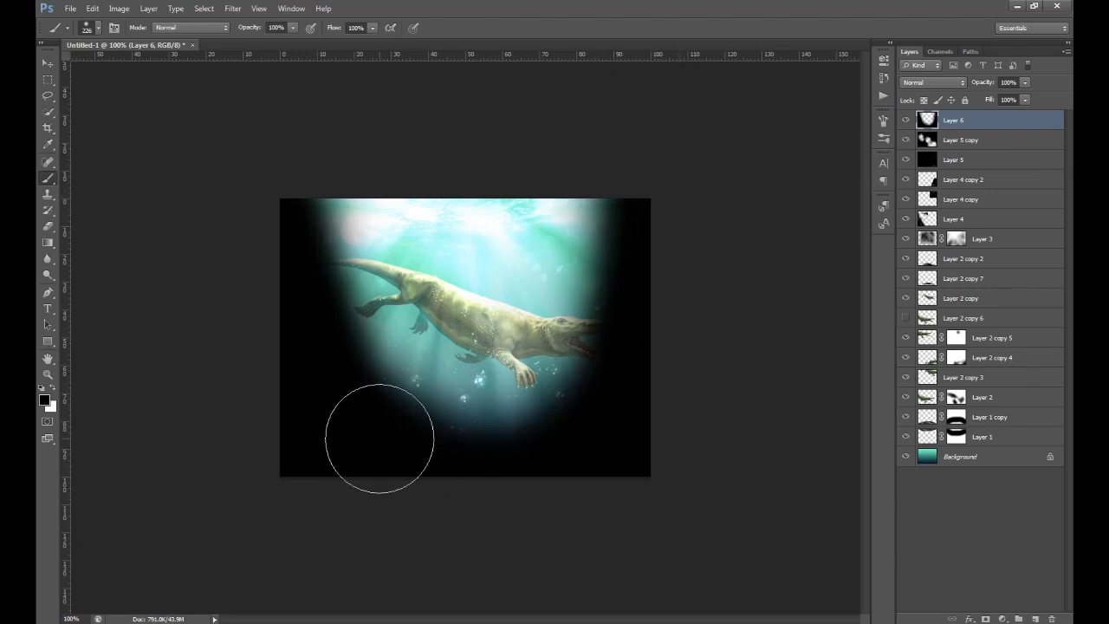
drag(988, 88, 955, 92)
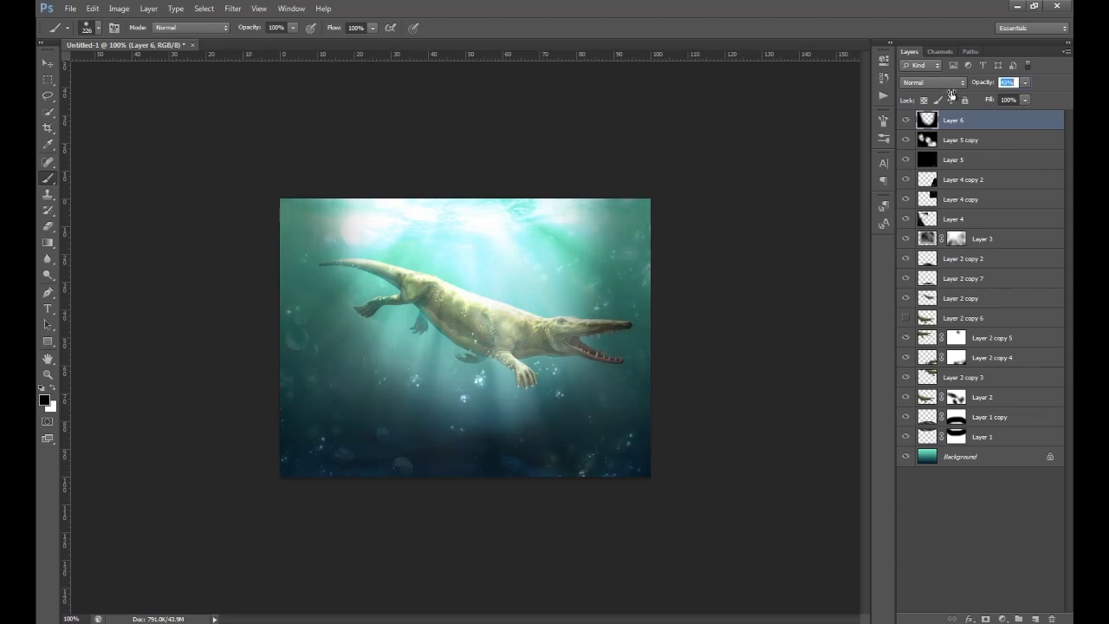
drag(951, 94, 953, 97)
Step: Add a new layer on top and apply the merged image to it with Multiply blending at 100% opacity
click(1047, 617)
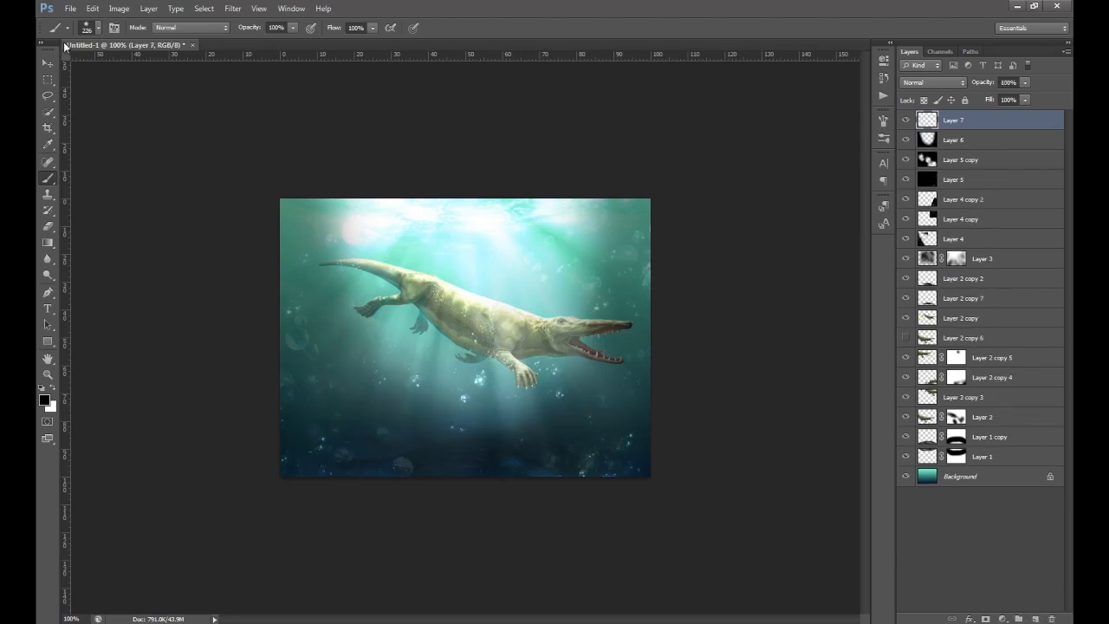
click(118, 8)
click(149, 182)
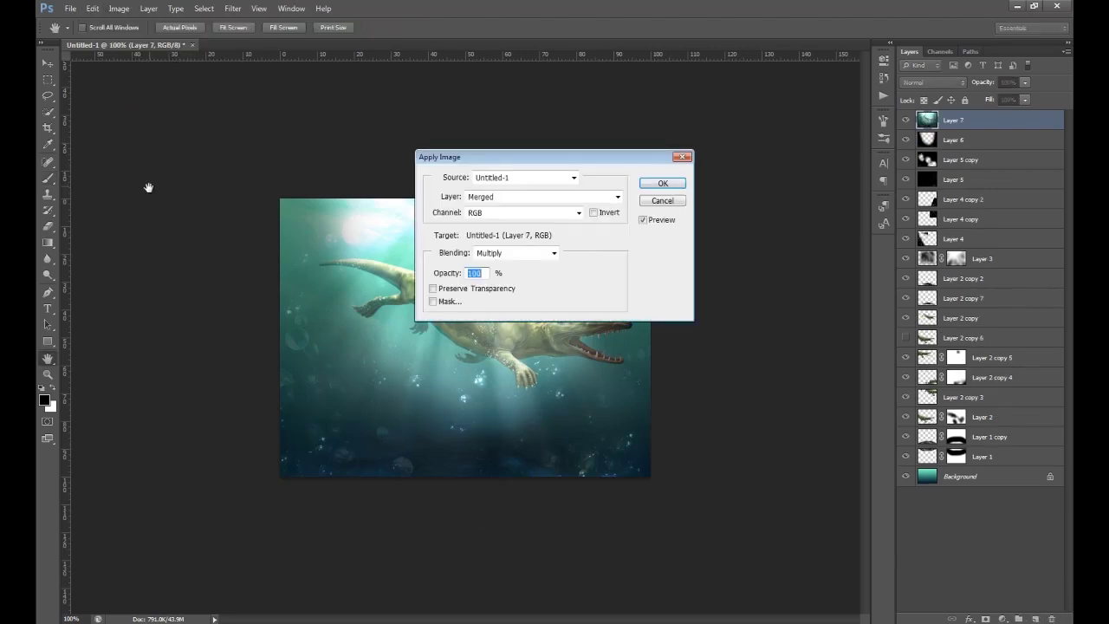
click(663, 185)
key(b)
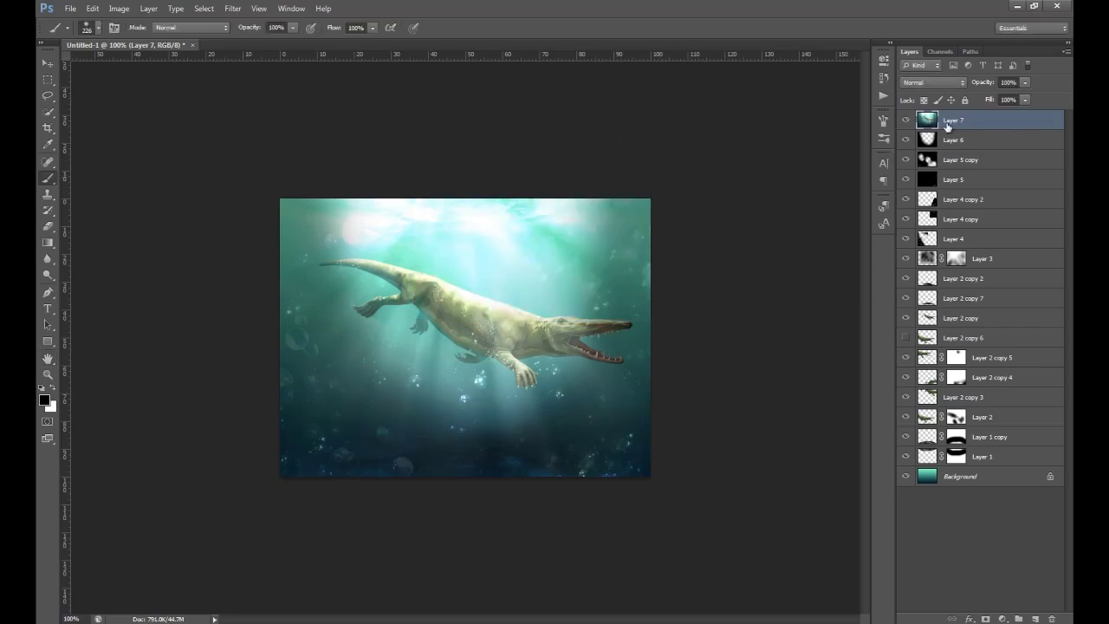
Step: Apply the Ocean Ripple filter to Layer 7 with ripple size 15 and magnitude 4, and set the layer's opacity to 53%
click(232, 8)
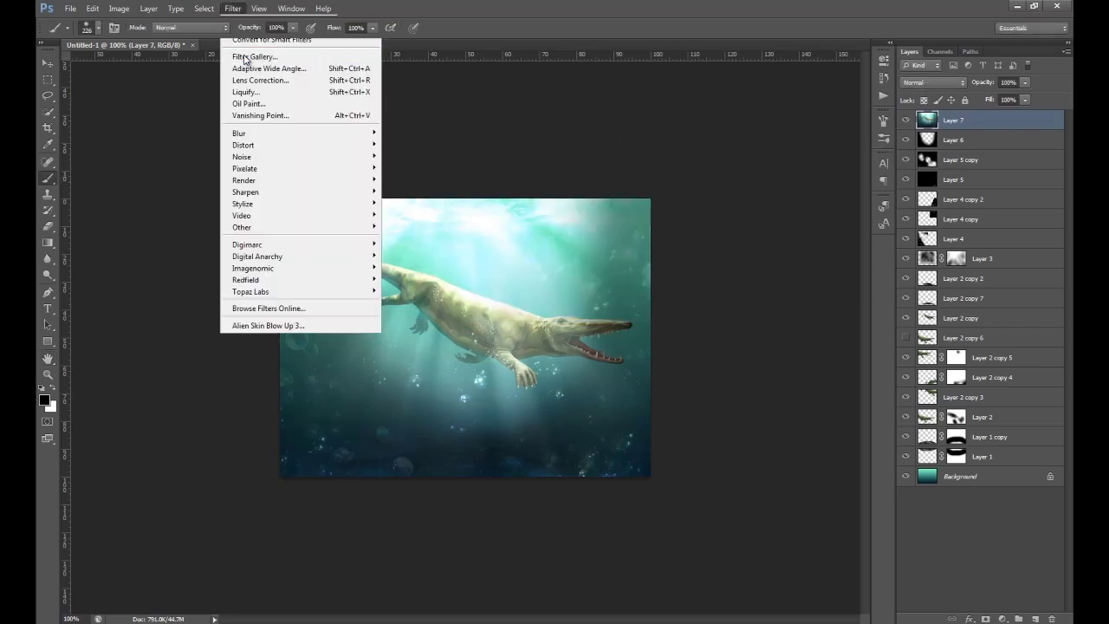
click(244, 53)
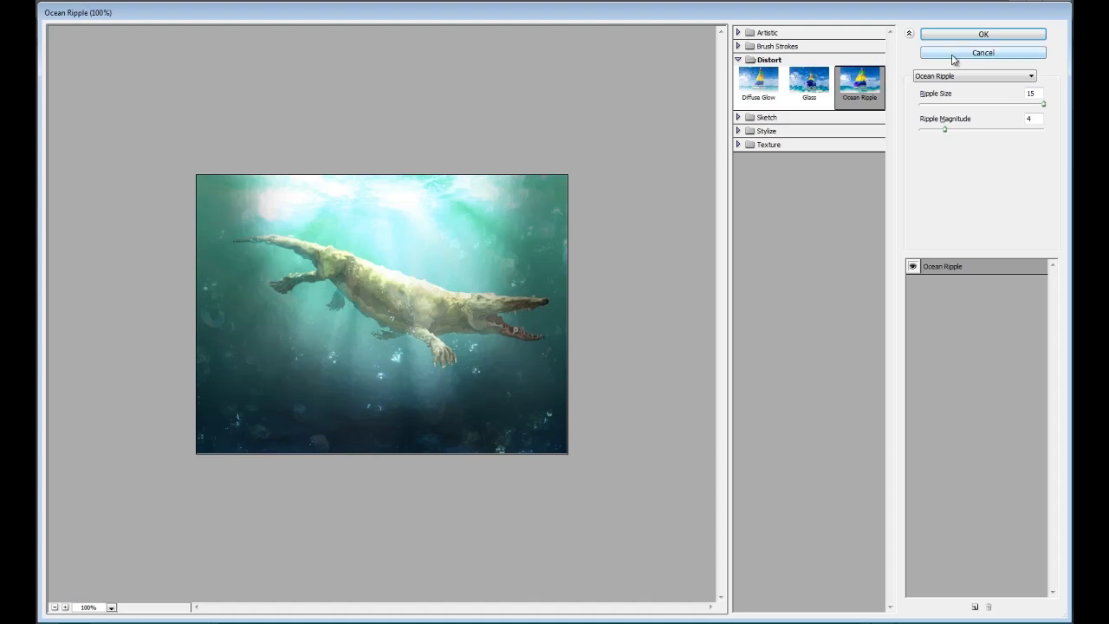
click(1013, 39)
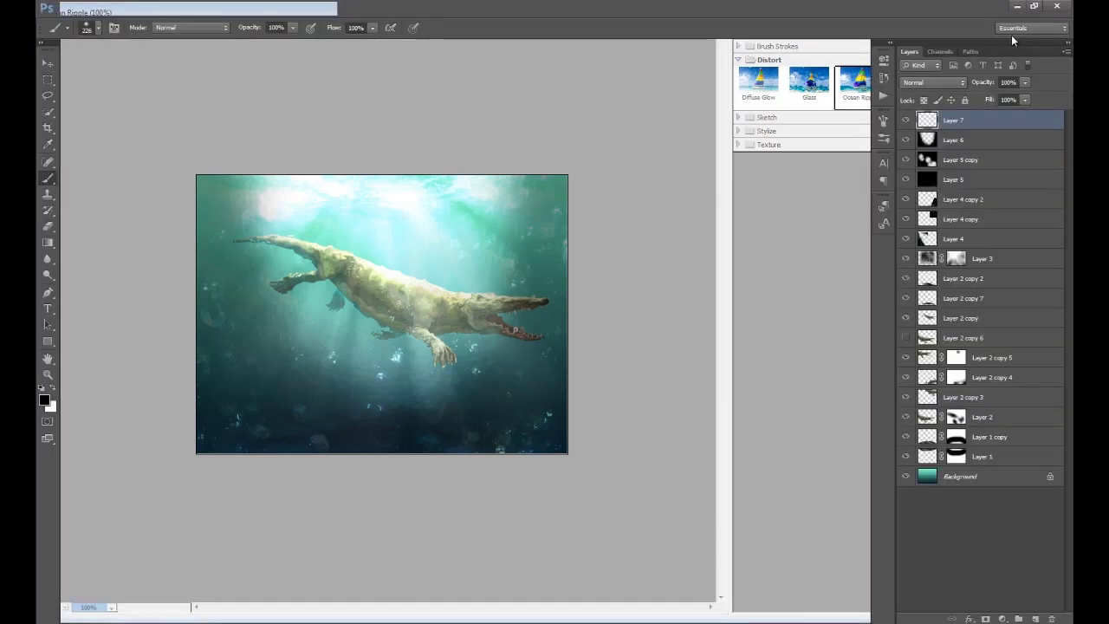
drag(982, 84, 960, 90)
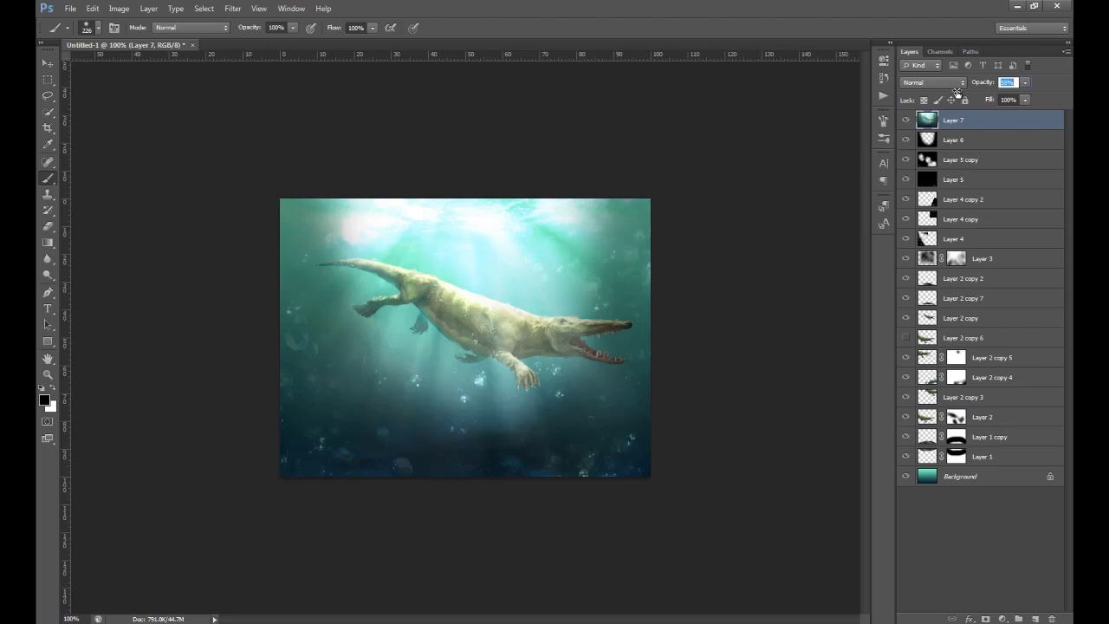
Step: Add a layer mask to Layer 7 and paint black over the creature's body with a 101 px brush
click(985, 618)
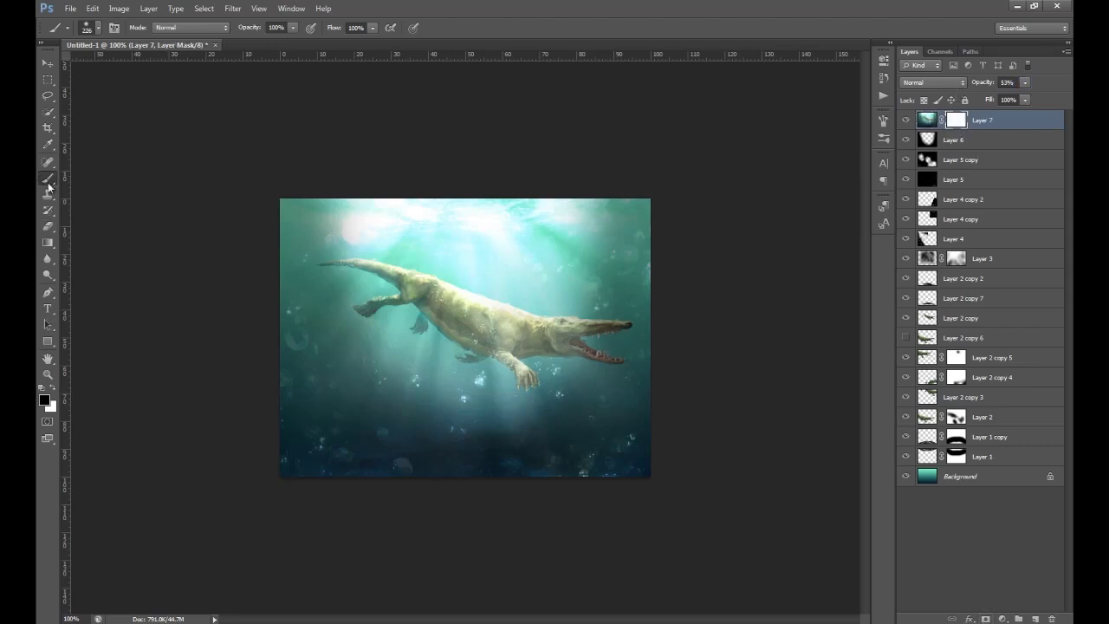
right_click(479, 316)
mouse_move(500, 325)
mouse_down()
mouse_move(382, 249)
mouse_move(436, 255)
mouse_move(508, 314)
mouse_move(514, 299)
mouse_move(574, 311)
mouse_move(565, 321)
mouse_up()
key(Return)
Step: Stamp all visible layers onto a new layer and apply the Glass filter with distortion 8, smoothness 11, Frosted texture, and 168% scaling
click(1034, 618)
key(ctrl+shift+alt+e)
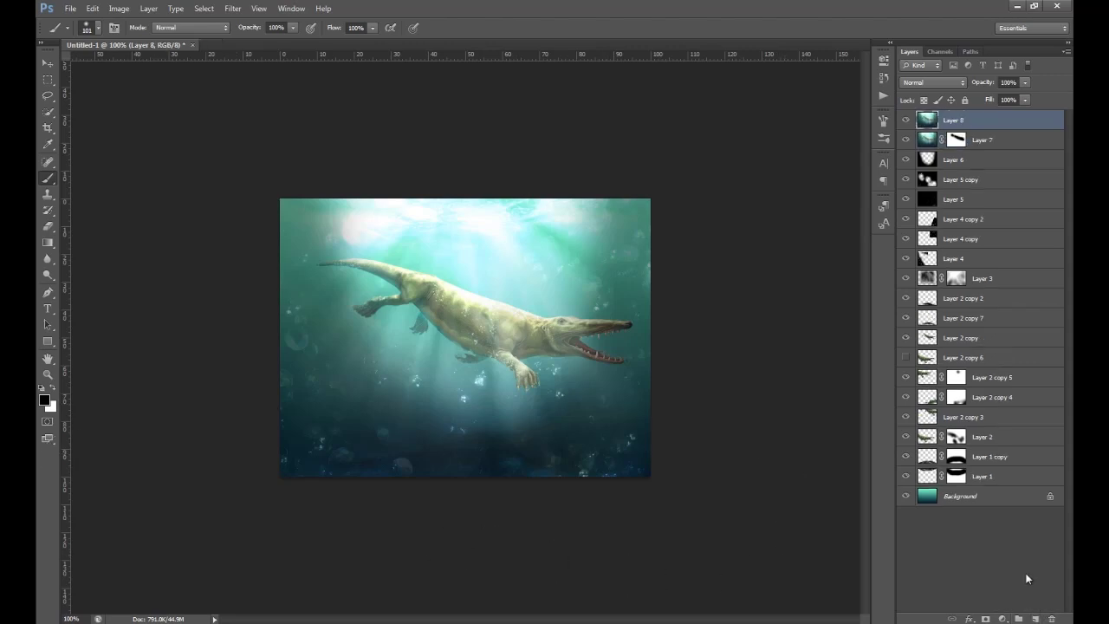
click(232, 9)
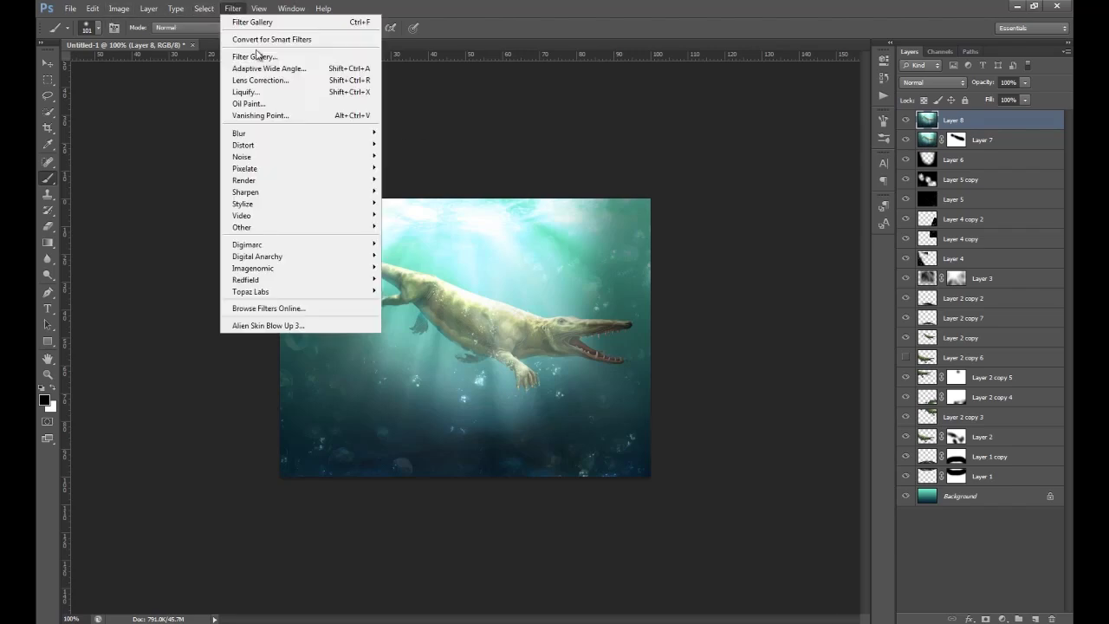
click(257, 57)
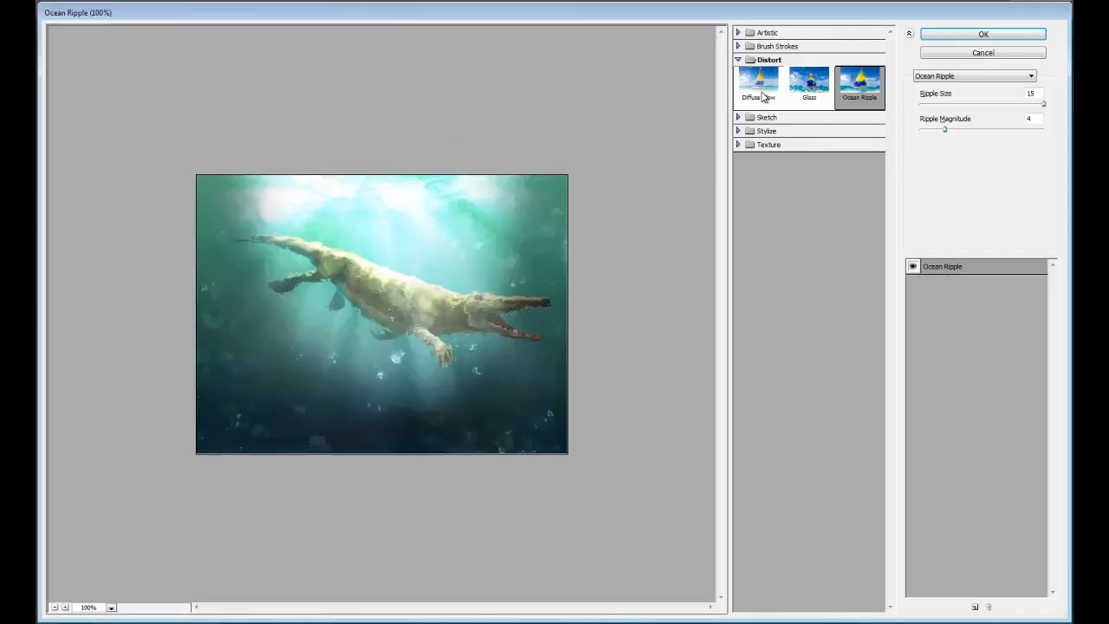
click(805, 95)
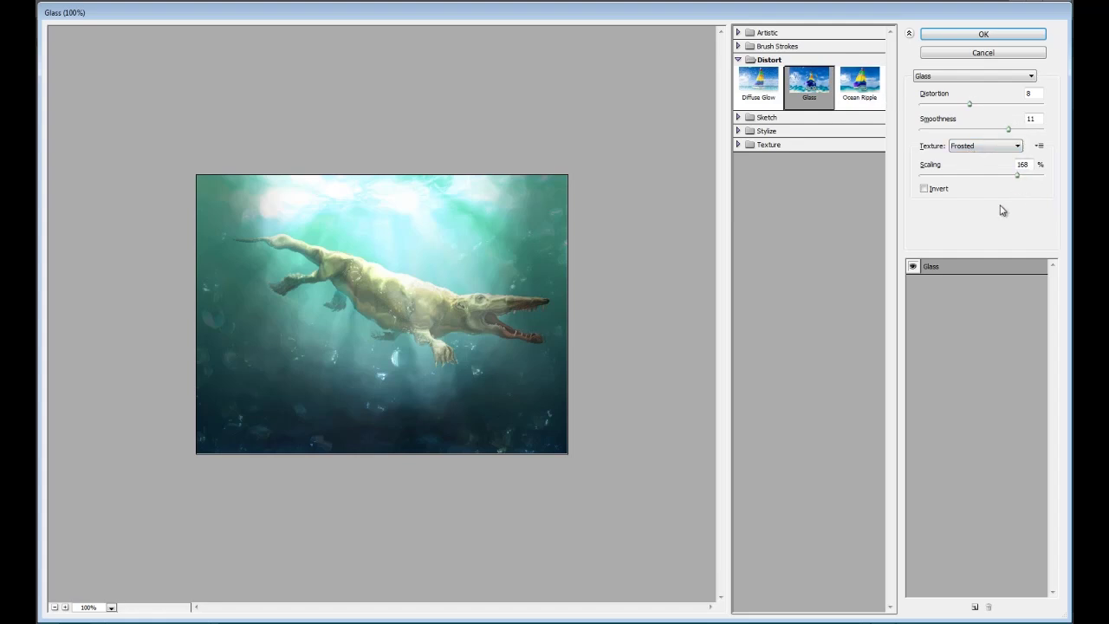
click(987, 34)
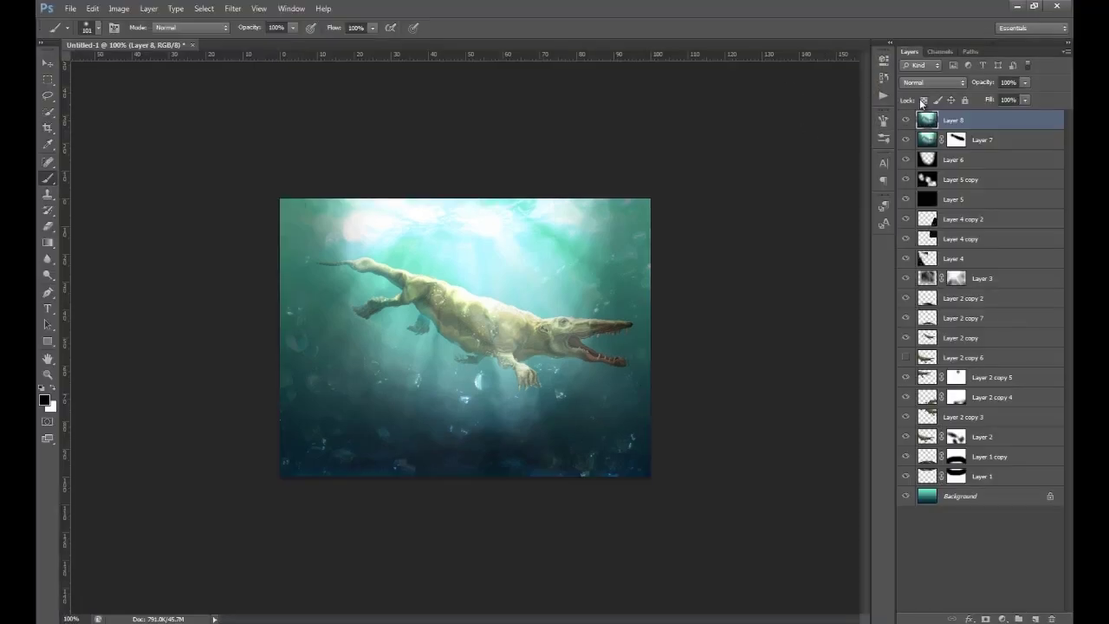
Step: Set Layer 8's opacity to 25% and mask its glass distortion off the creature with a black brush at 45% flow
drag(964, 84, 948, 84)
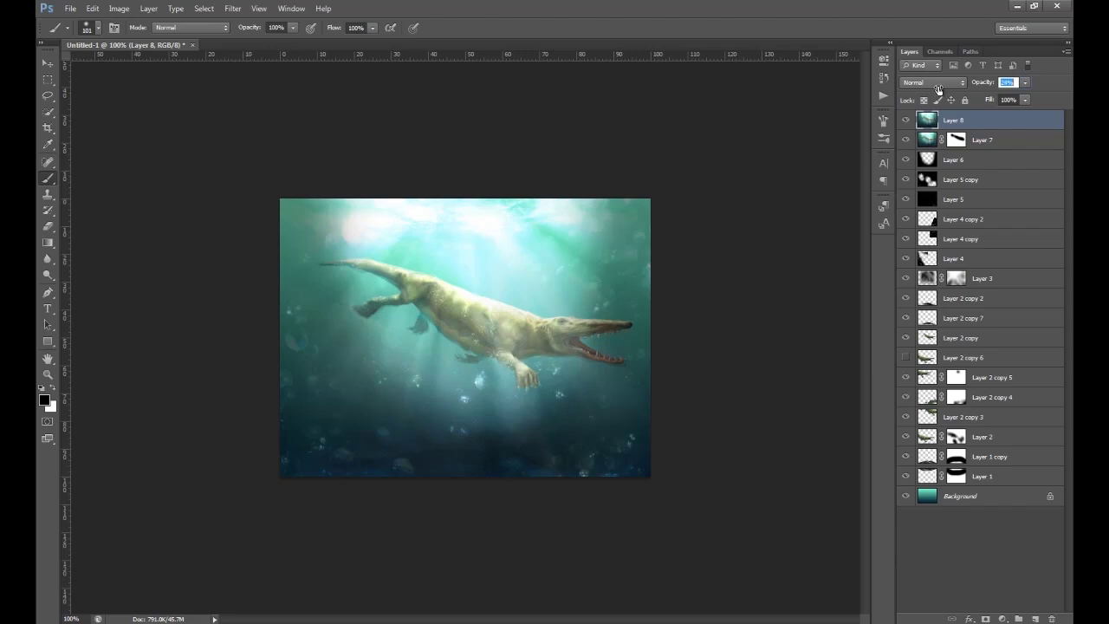
drag(938, 88, 939, 86)
click(986, 617)
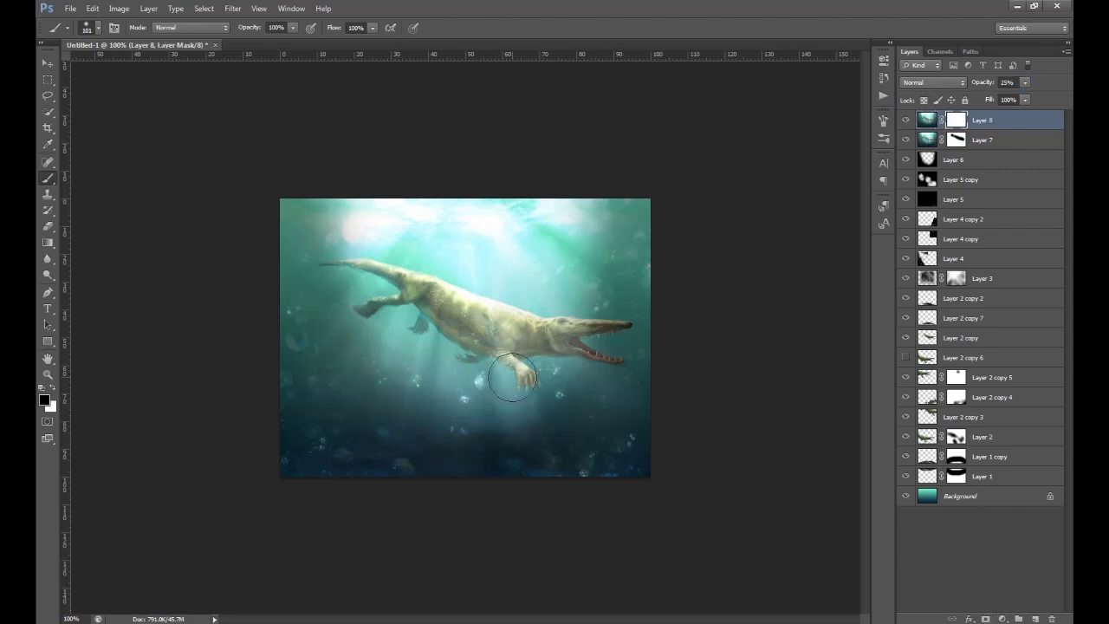
click(372, 28)
click(337, 41)
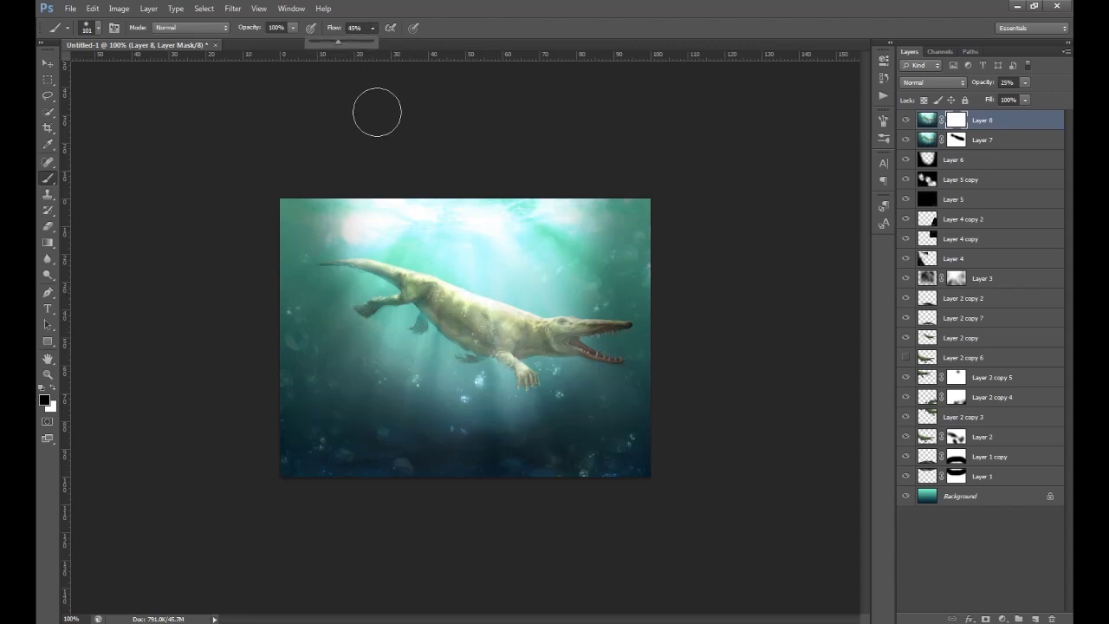
mouse_move(428, 273)
mouse_down()
mouse_move(494, 317)
mouse_move(483, 306)
mouse_up()
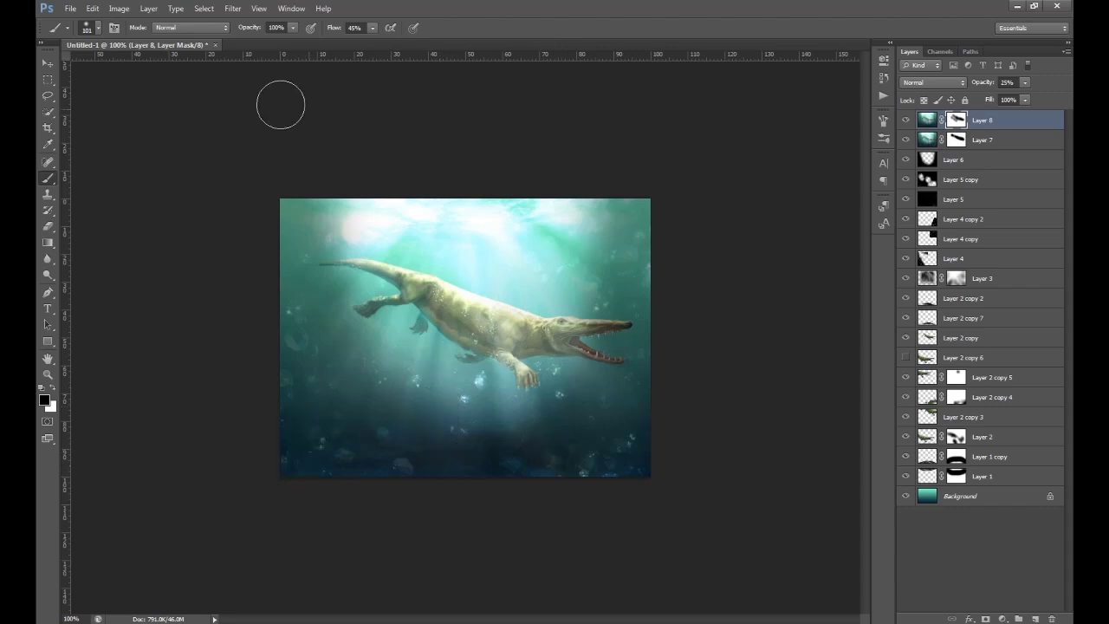
Step: Add a Gradient Map adjustment layer above Layer 8 using the black-to-white gradient preset
click(47, 65)
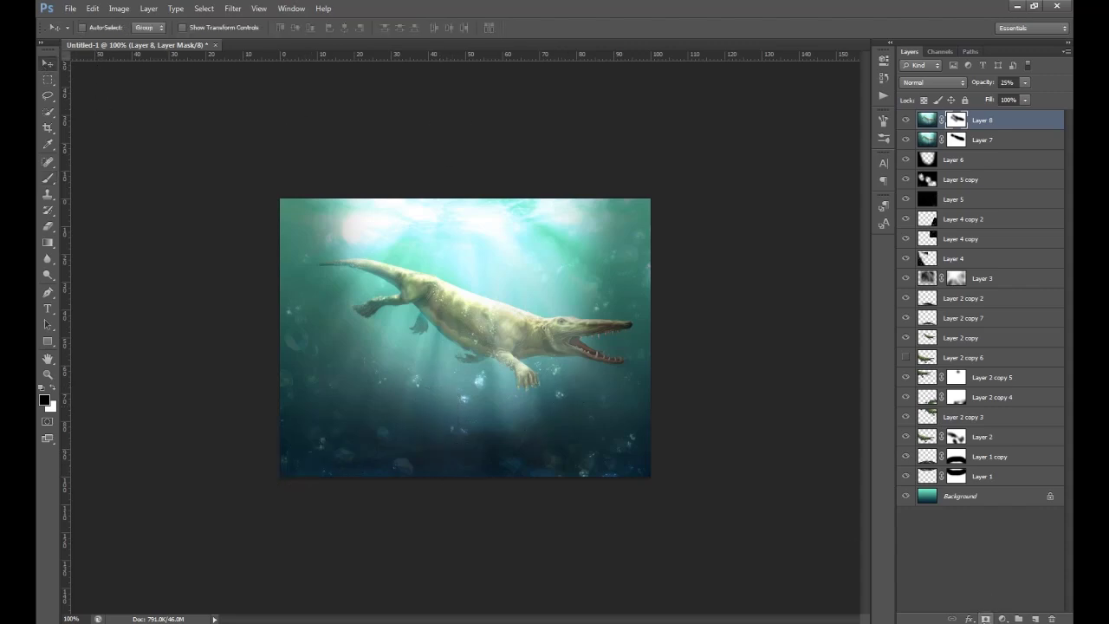
click(984, 618)
key(ctrl+z)
click(1003, 619)
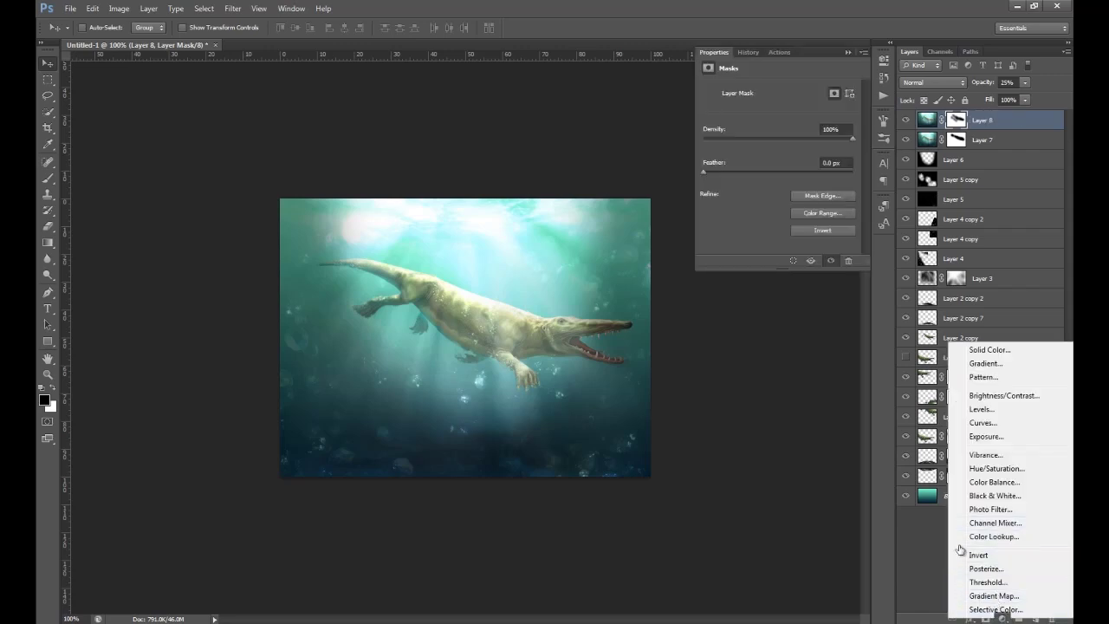
click(993, 595)
click(767, 90)
click(484, 151)
click(659, 137)
Step: Set the Gradient Map 1 layer to Luminosity blending at 73% opacity
click(933, 83)
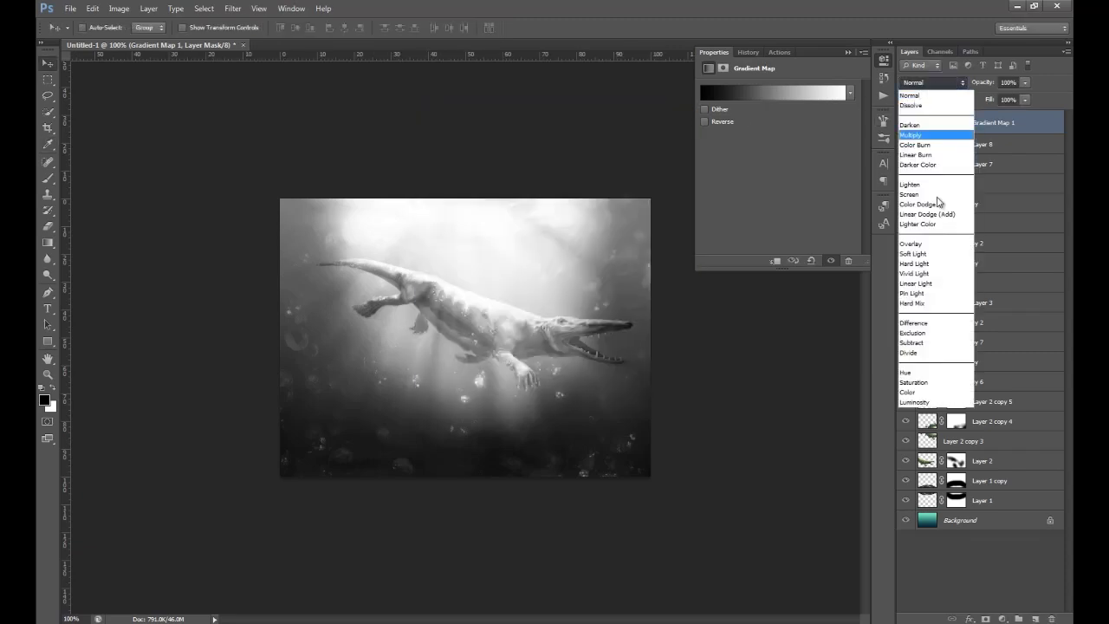
click(926, 402)
drag(992, 84, 980, 86)
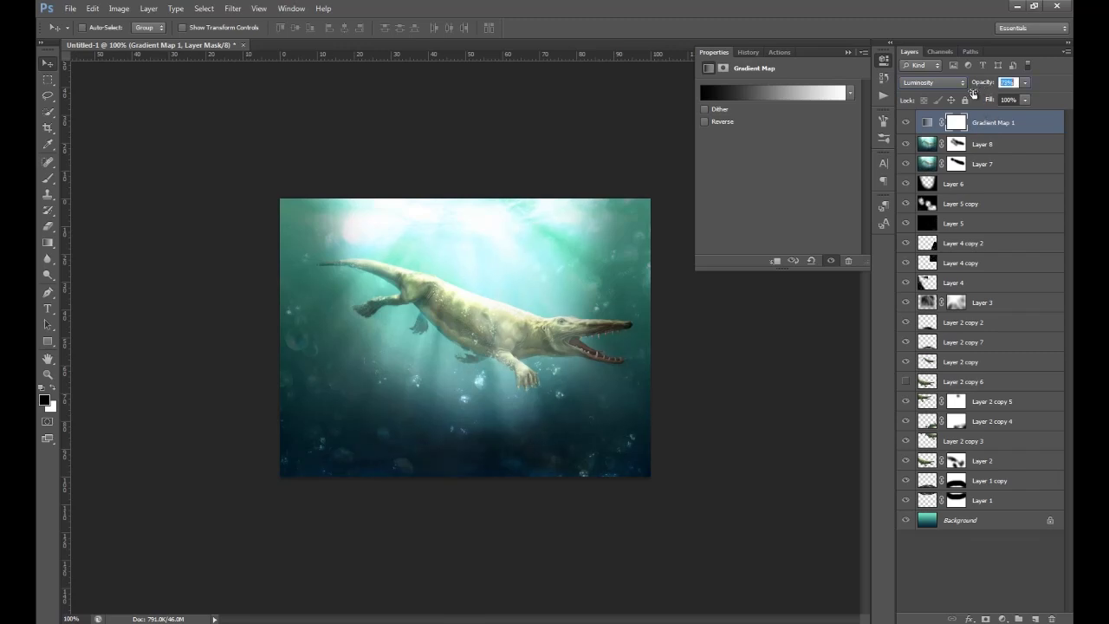
Step: Add a second Gradient Map adjustment layer above Gradient Map 1 and set its gradient's dark stop to dark teal #042923
click(1002, 619)
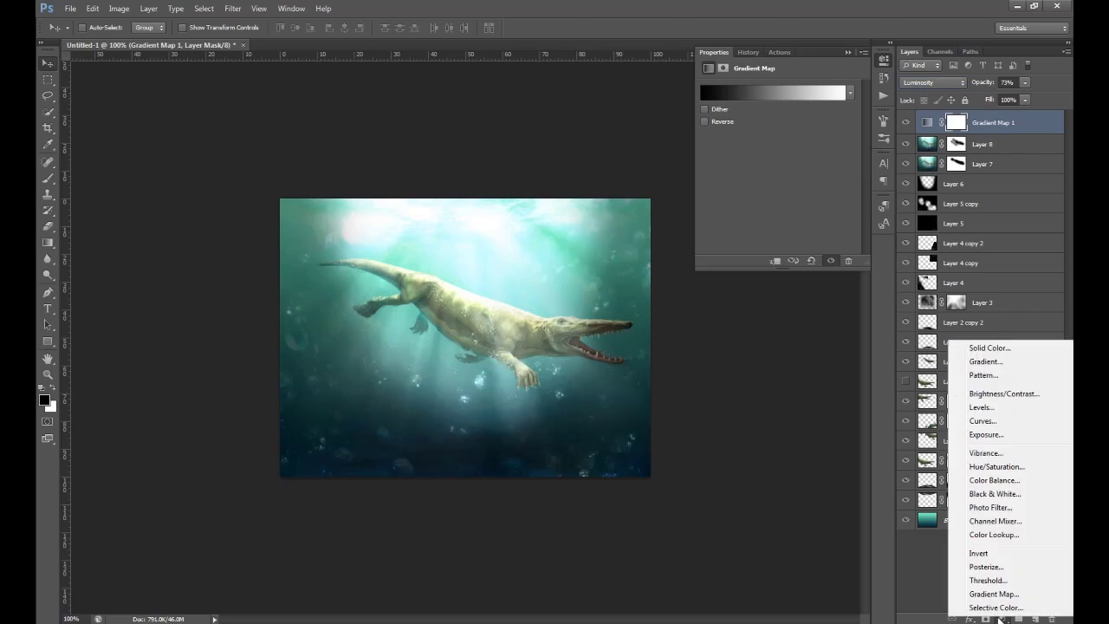
click(996, 594)
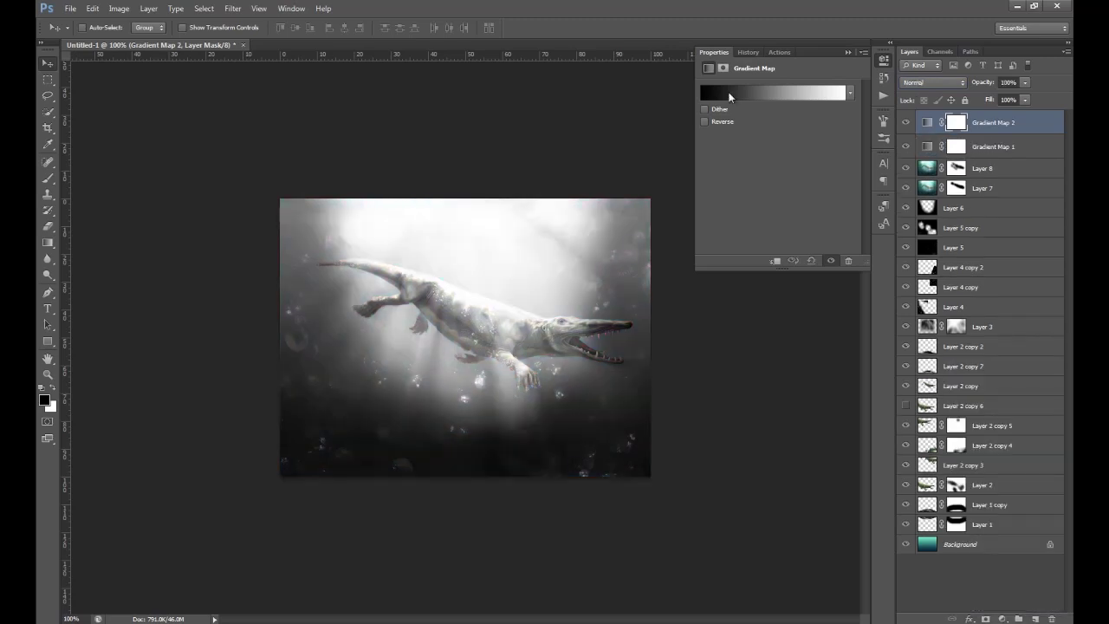
click(732, 94)
click(435, 324)
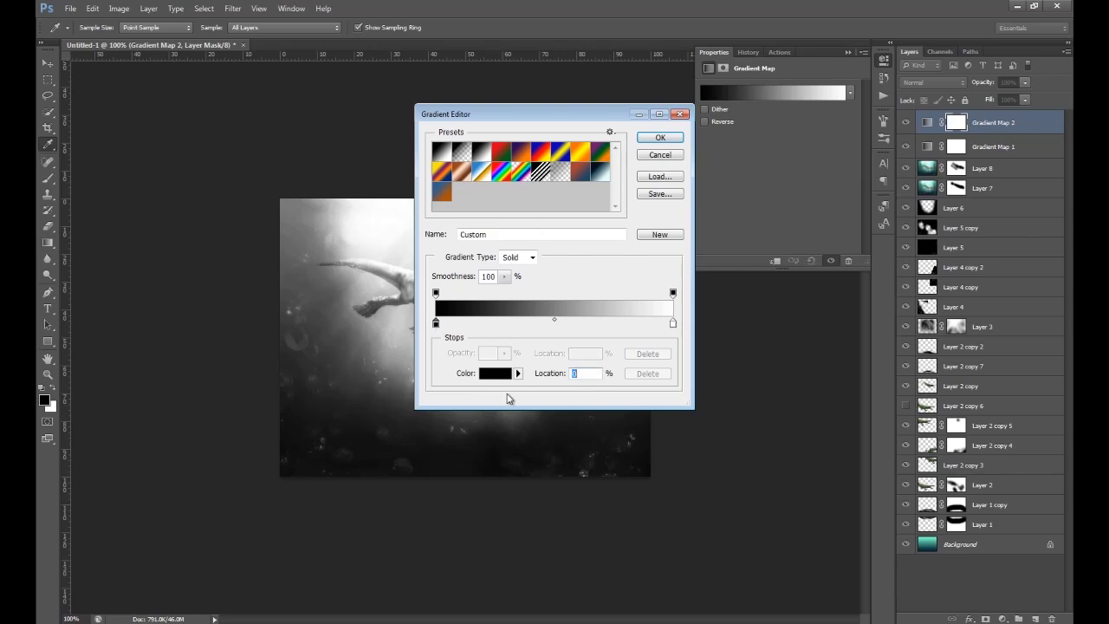
click(506, 373)
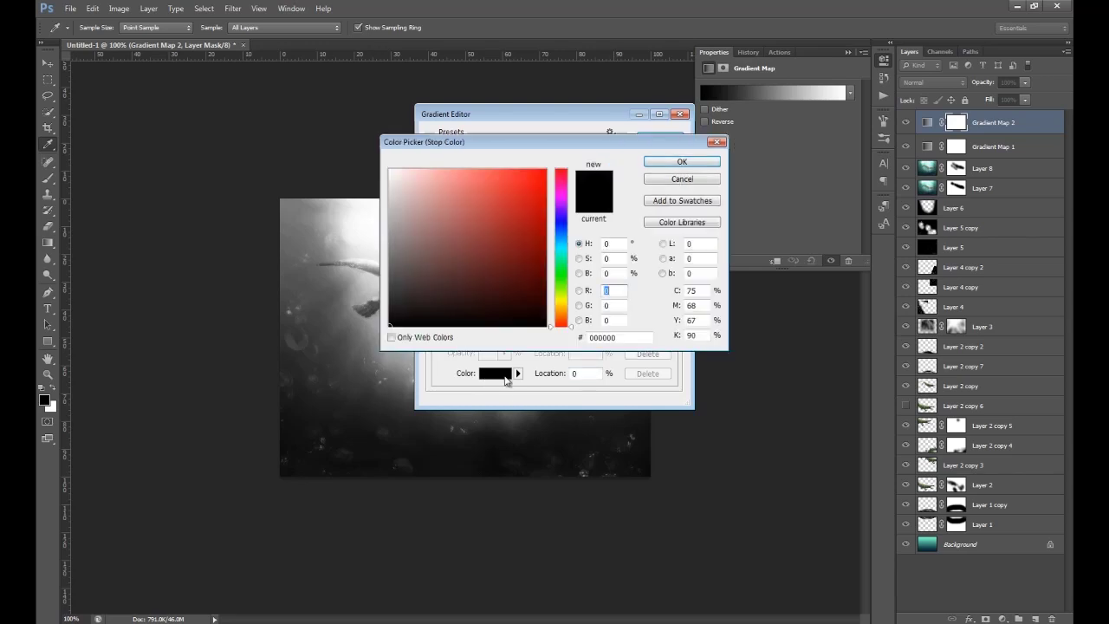
click(563, 252)
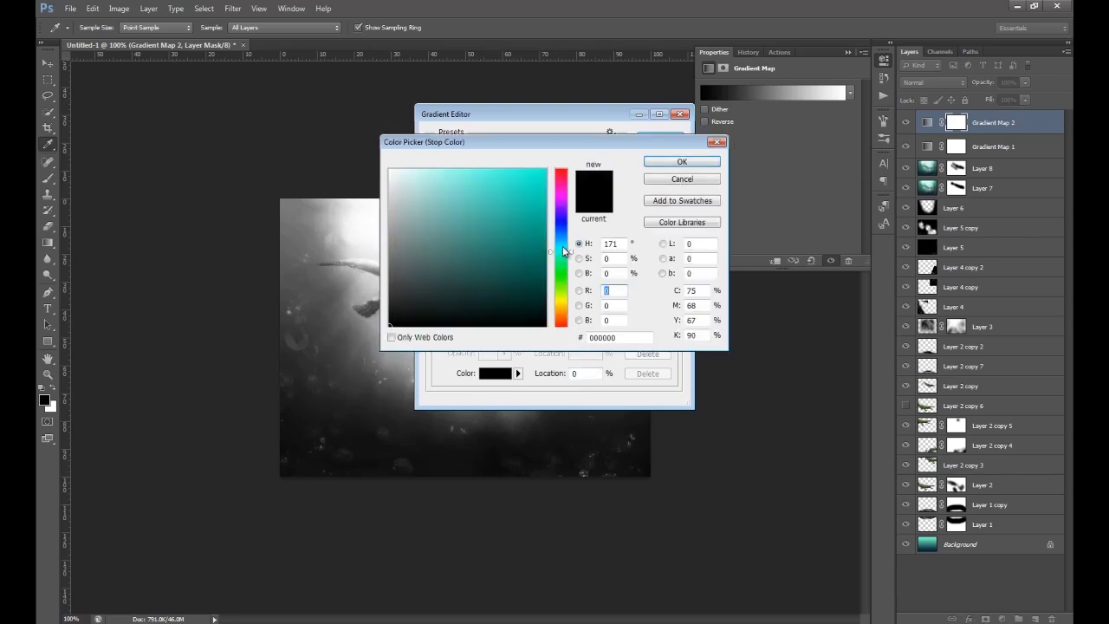
click(529, 300)
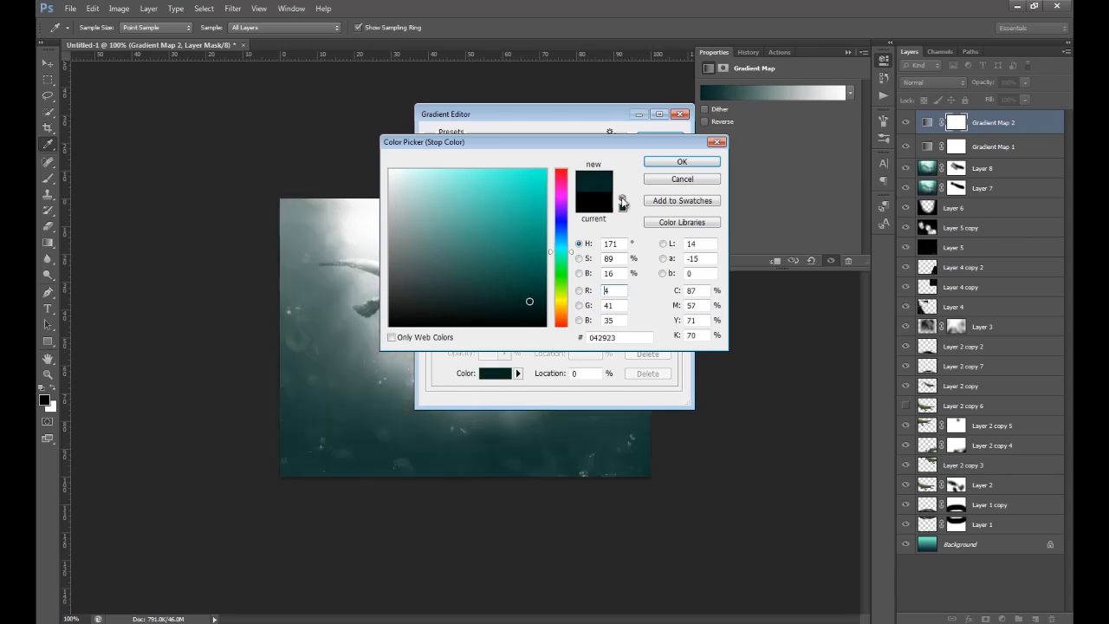
click(680, 162)
Step: Set the gradient's light end stop to pale cyan #90fbff and Gradient Map 2's opacity to 16%
click(672, 323)
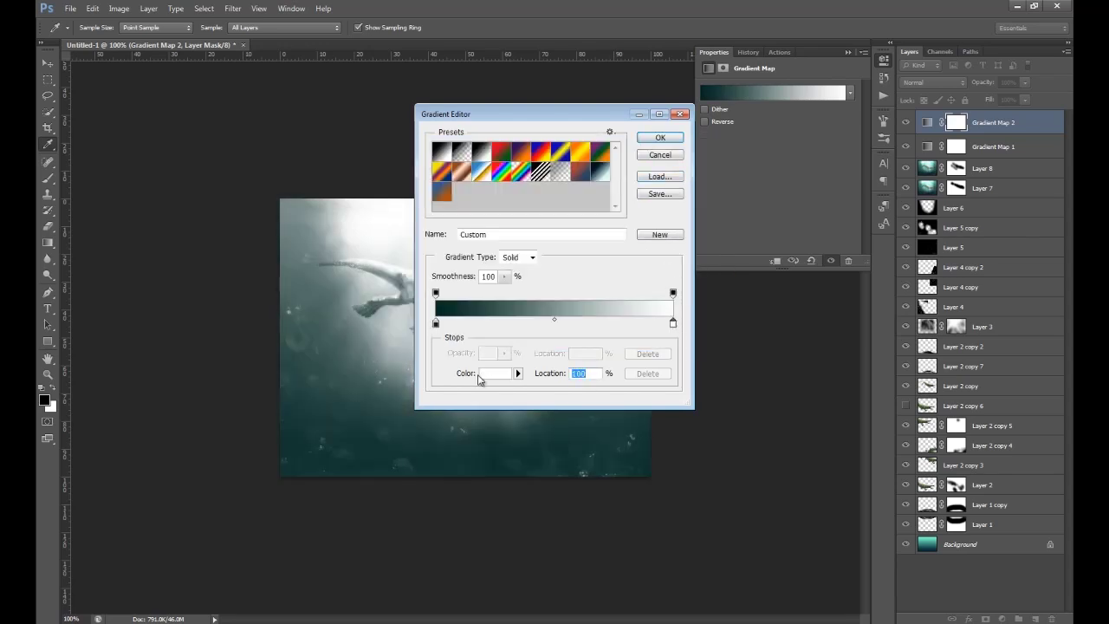
click(482, 374)
click(560, 247)
click(446, 169)
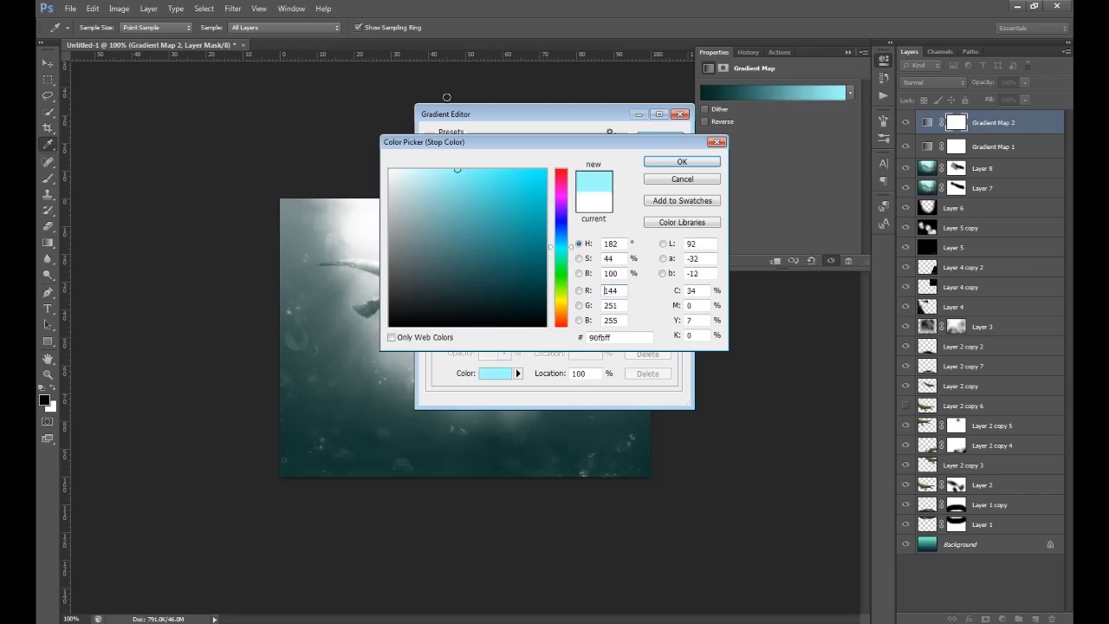
click(672, 163)
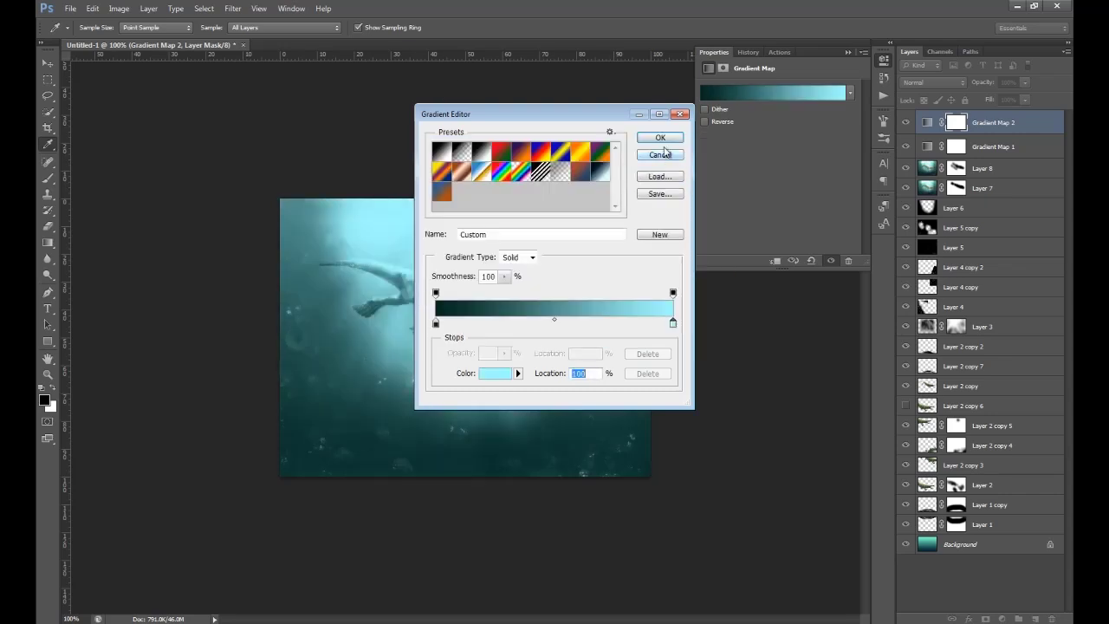
click(661, 138)
key(v)
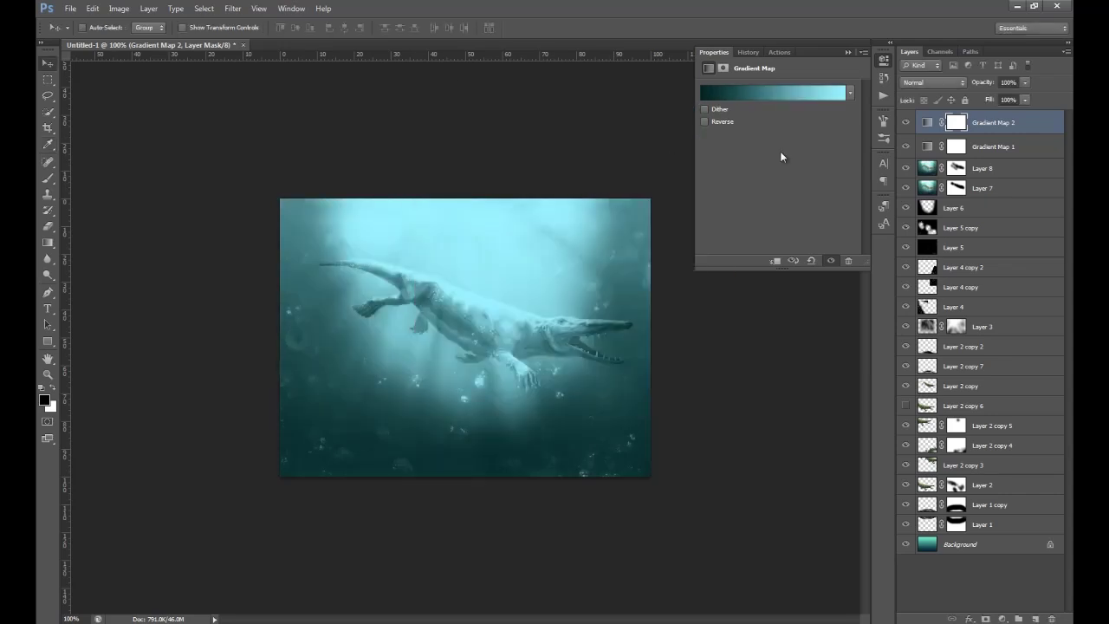
drag(982, 82, 932, 96)
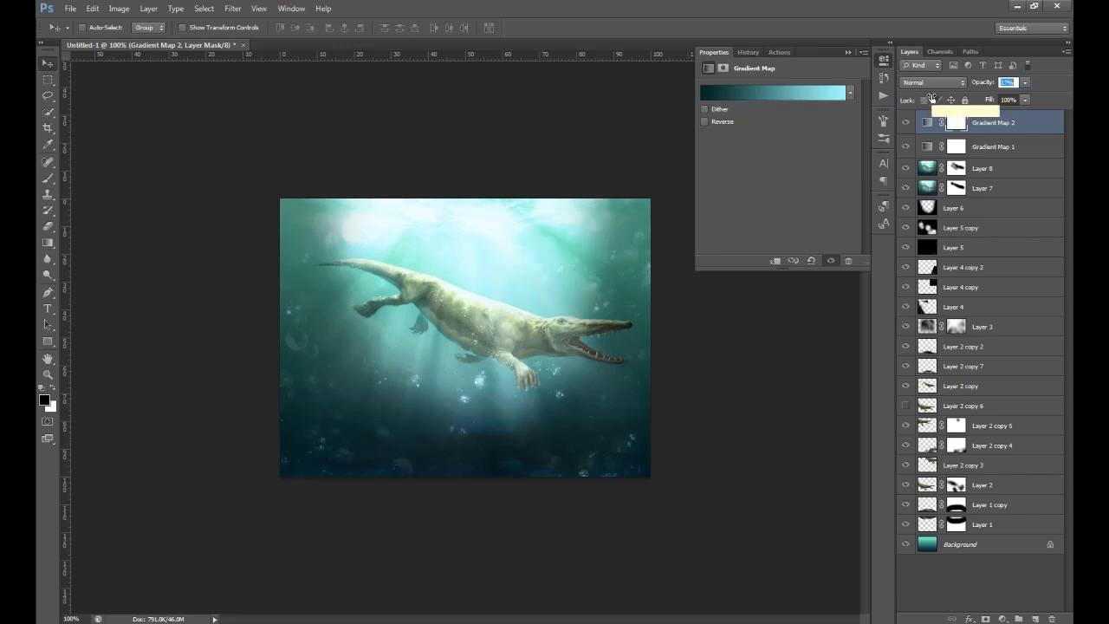
Step: Add a Color Lookup adjustment layer with the FoggyNight.3DL 3D LUT and reduce its opacity to a subtle tint
click(1001, 618)
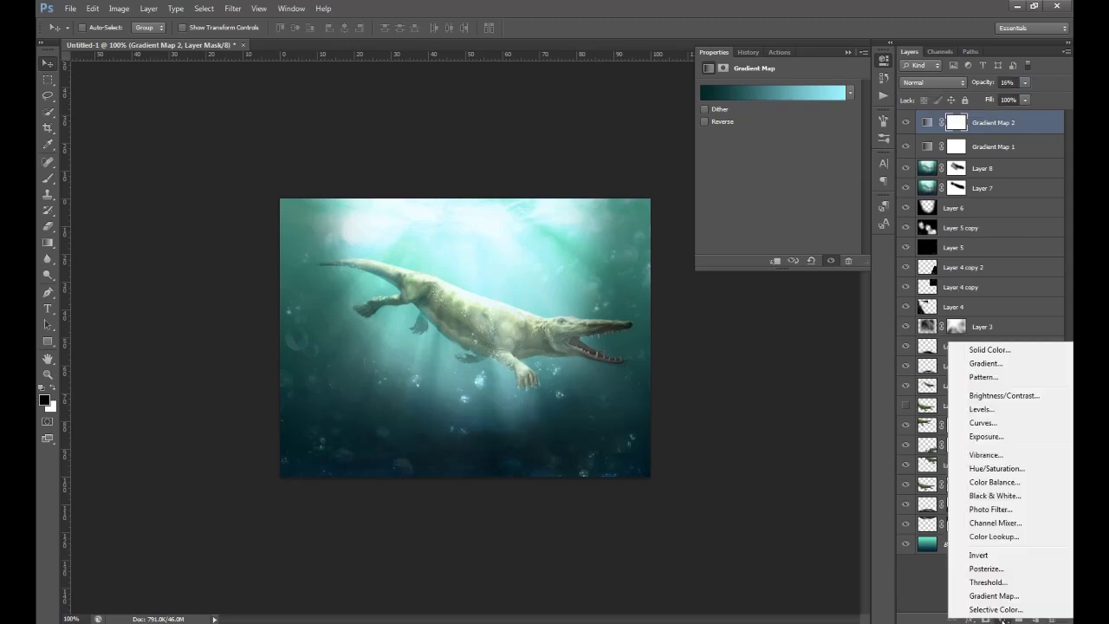
click(995, 537)
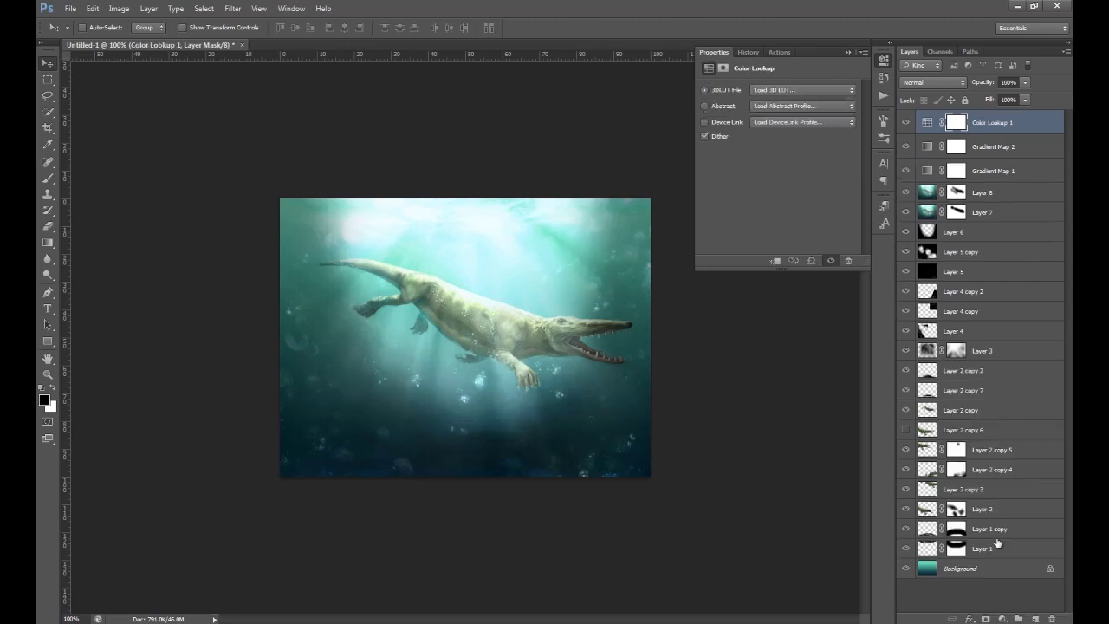
click(766, 92)
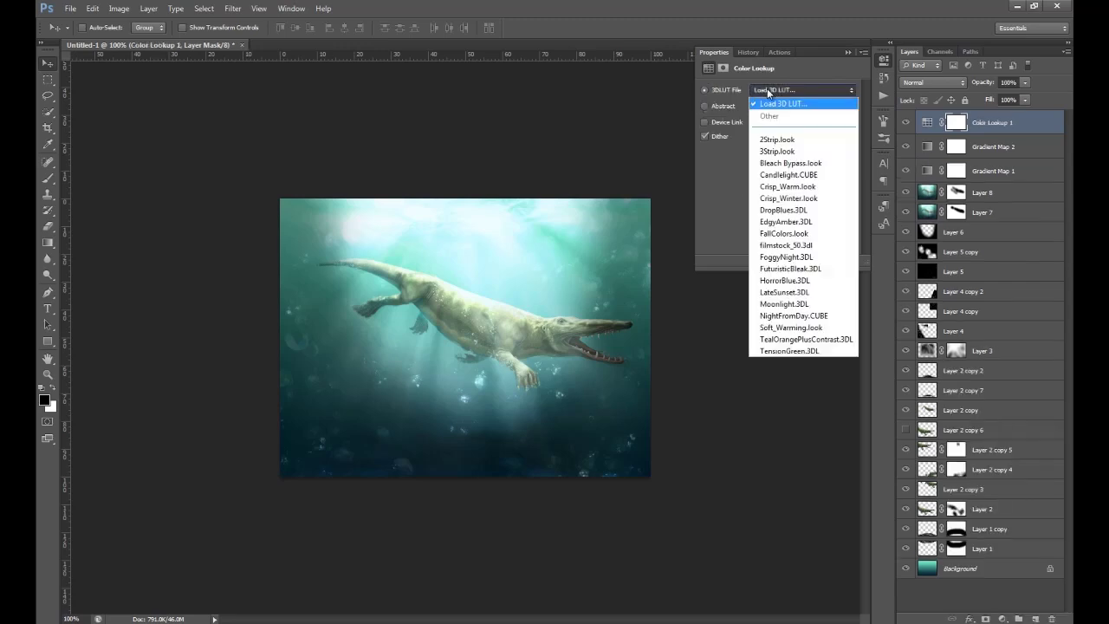
click(783, 136)
key(Down)
key(Down)
key(Down)
key(Down)
key(Down)
key(Down)
key(Down)
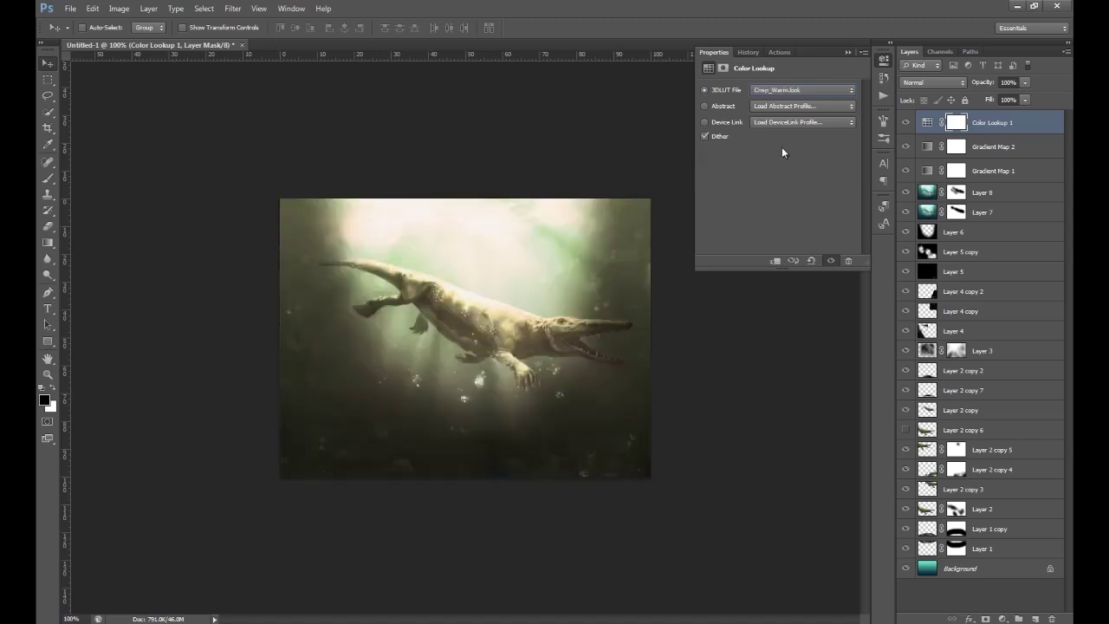
key(Down)
key(Down)
key(Down)
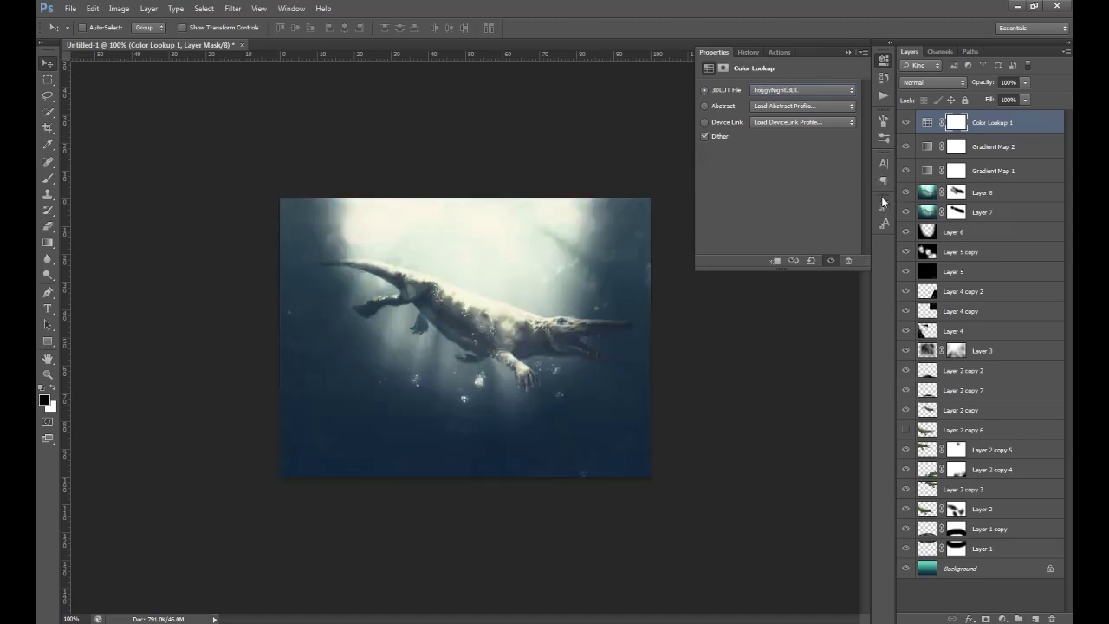
drag(978, 81, 959, 90)
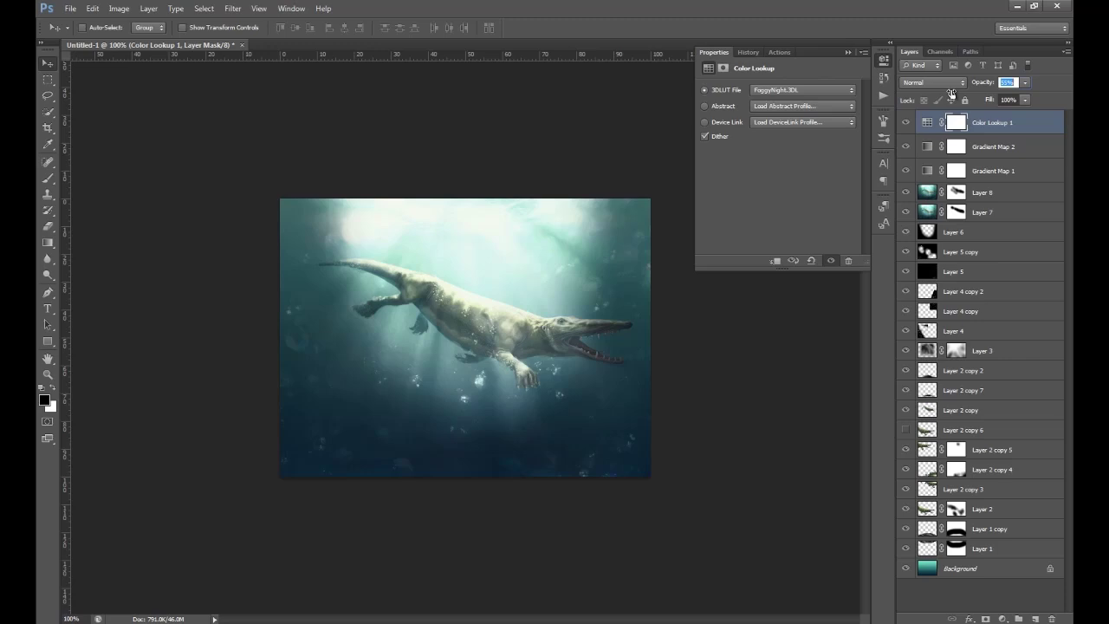
drag(949, 94, 948, 95)
Step: Stamp all visible layers onto a new Layer 9 and soften the creature's outline with the Blur tool at 50% strength
click(1035, 618)
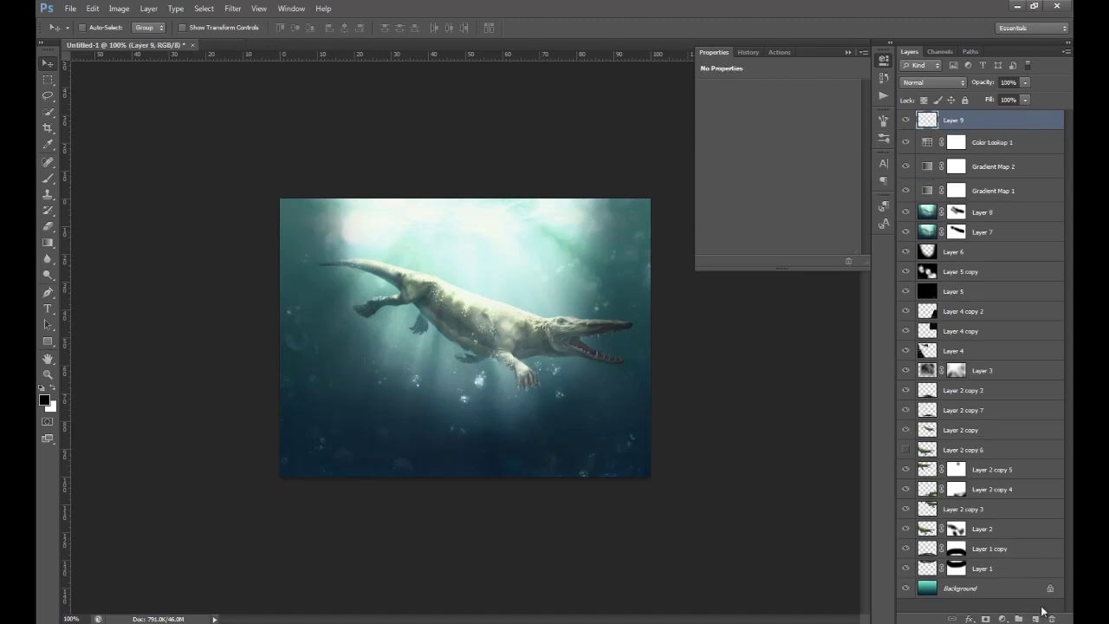
key(ctrl+shift+alt+e)
click(47, 226)
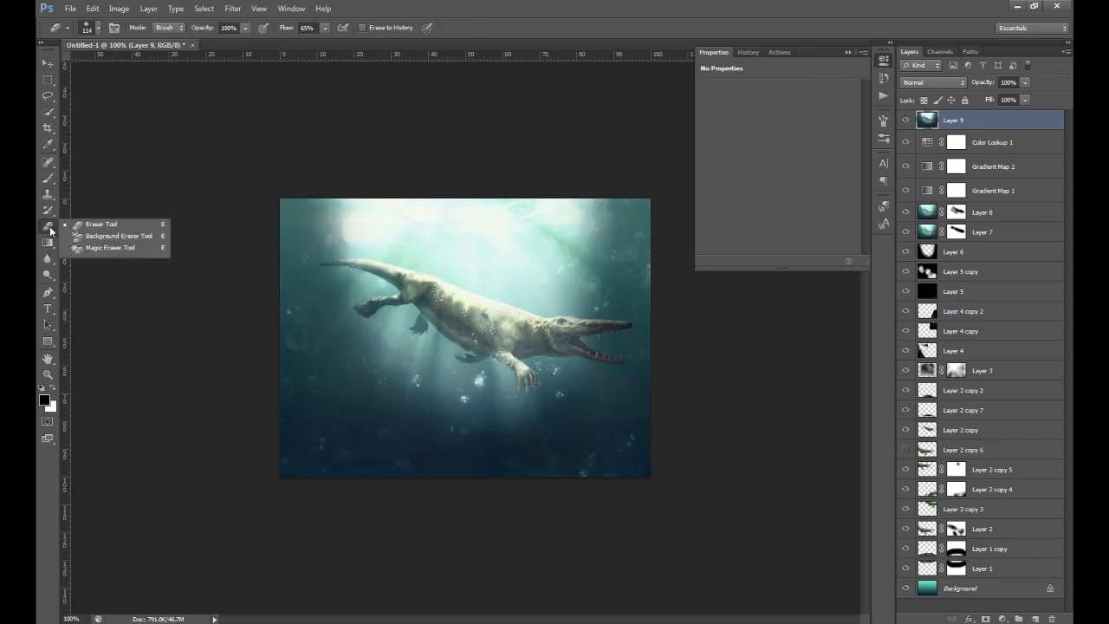
click(47, 258)
scroll(443, 270, up, 3)
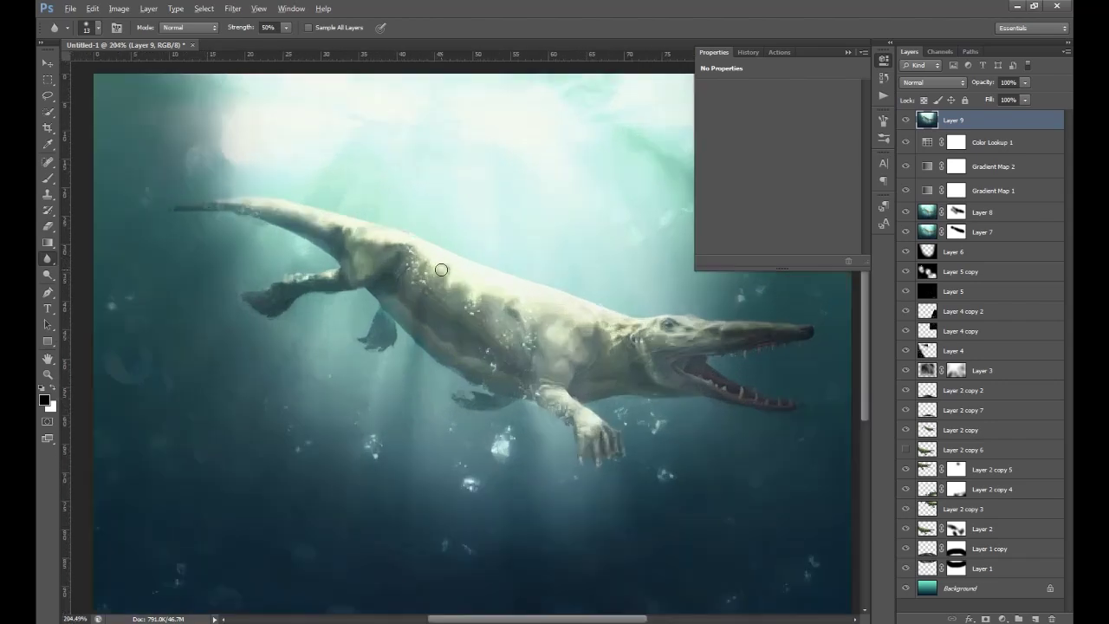
click(847, 53)
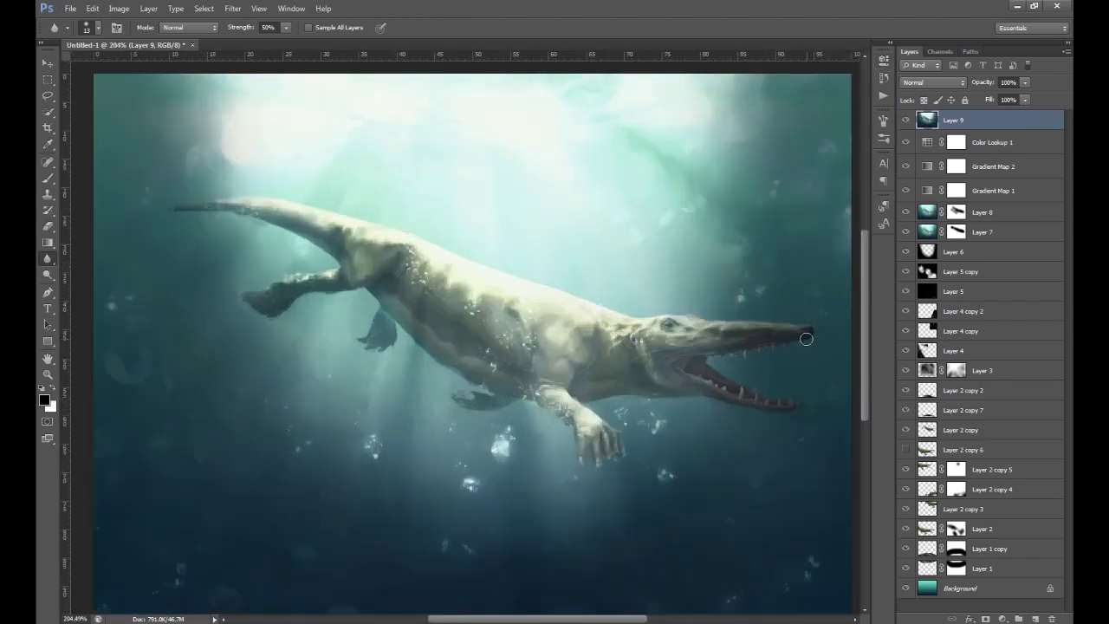
mouse_move(743, 319)
mouse_down()
mouse_move(630, 314)
mouse_move(294, 204)
mouse_move(218, 195)
mouse_move(166, 204)
mouse_move(272, 223)
mouse_move(333, 259)
mouse_move(301, 275)
mouse_up()
click(280, 12)
mouse_move(258, 9)
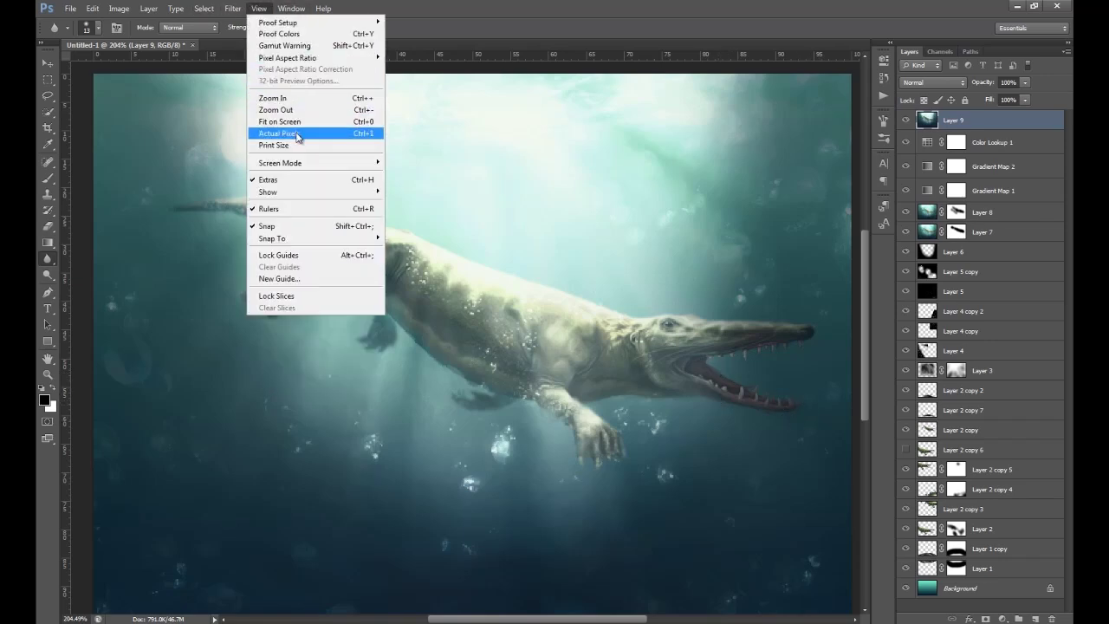
click(294, 117)
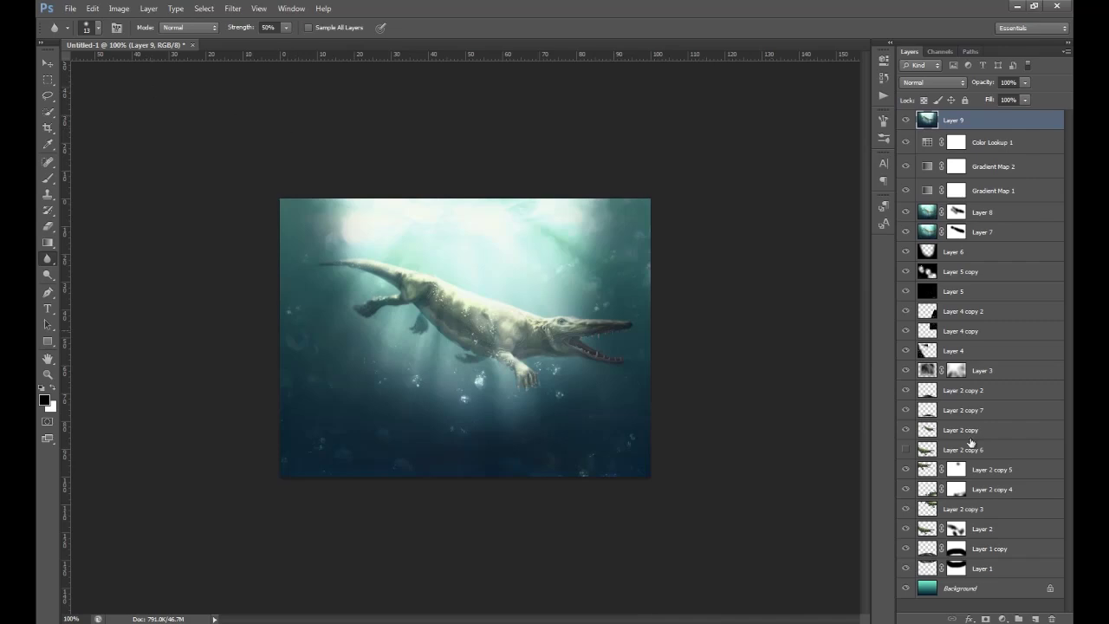
Step: Stamp all visible layers onto a new Layer 10 and apply the basic Blur filter to it
click(1035, 618)
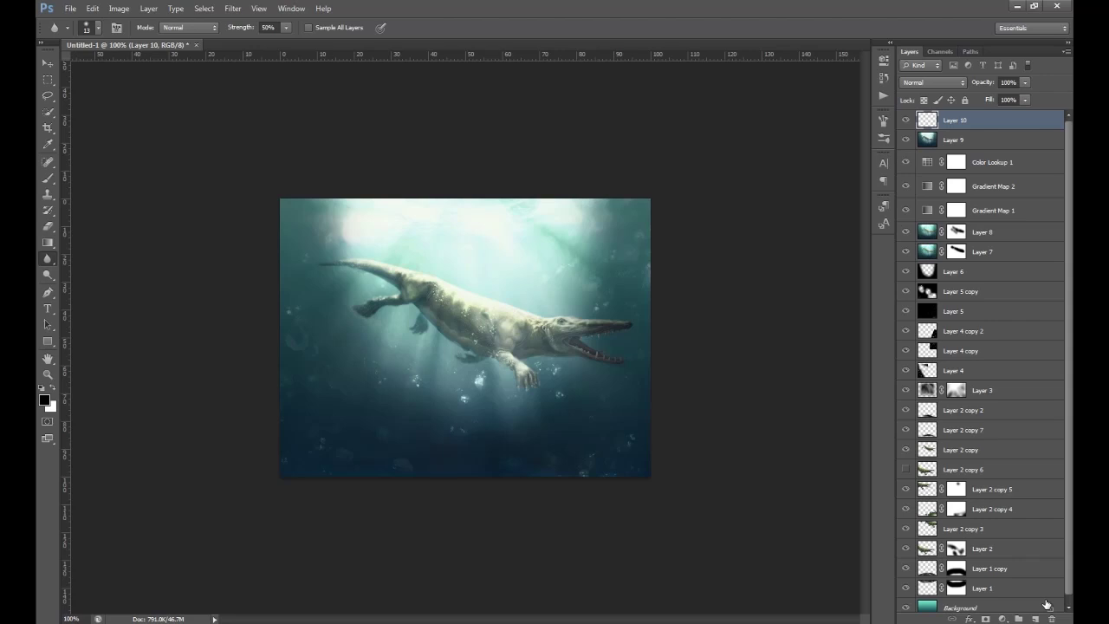
key(ctrl+shift+alt+e)
click(232, 9)
mouse_move(255, 135)
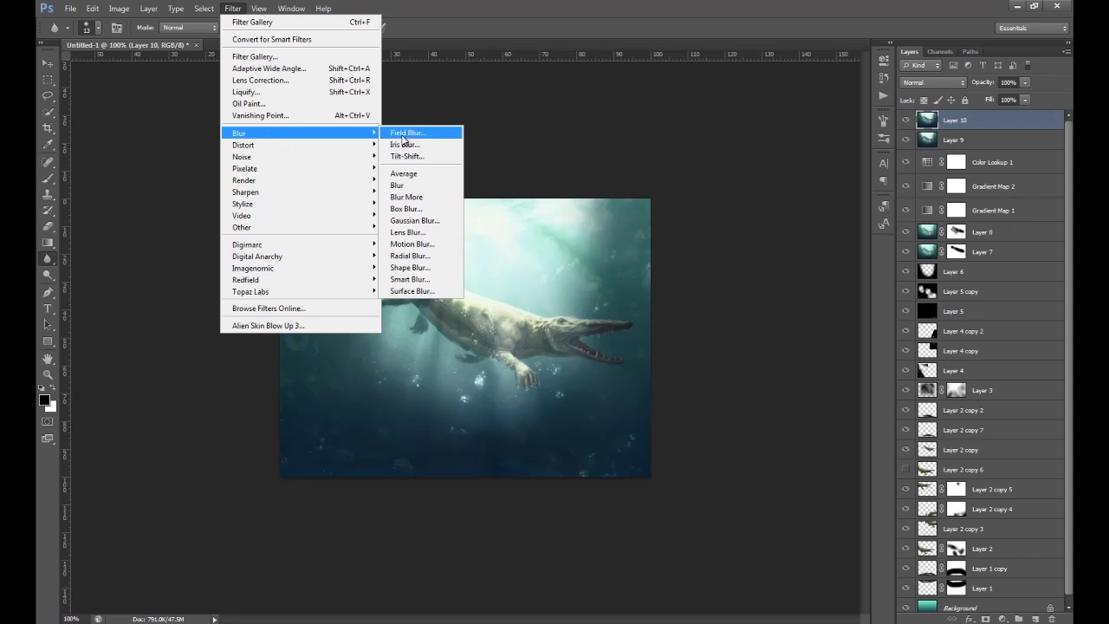
click(402, 186)
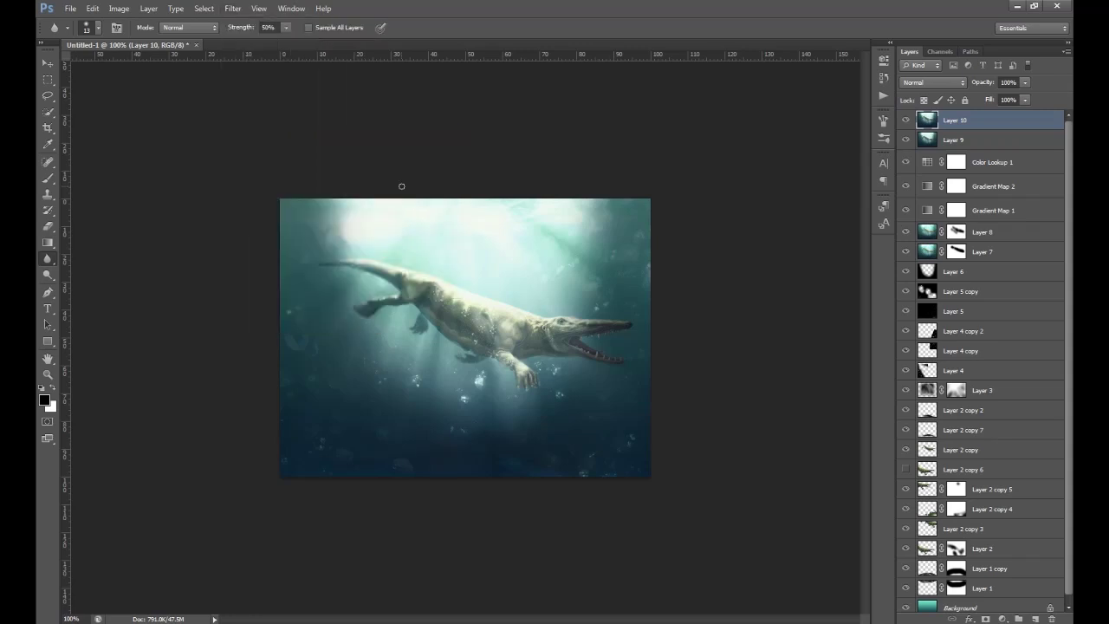
Step: Add a mask to Layer 10 and paint the blur off the creature with a black brush at 45% flow
click(992, 617)
click(47, 177)
mouse_move(494, 331)
mouse_down()
mouse_move(569, 331)
mouse_move(469, 291)
mouse_move(374, 278)
mouse_move(388, 320)
mouse_move(549, 384)
mouse_move(580, 387)
mouse_move(570, 328)
mouse_up()
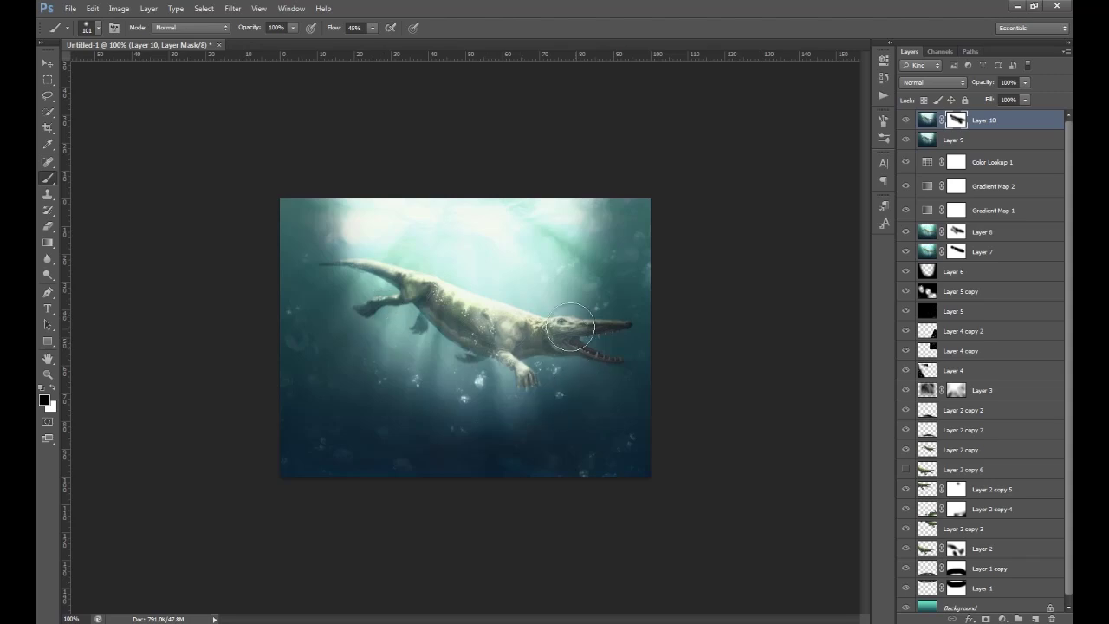
Step: Stamp all visible layers onto a new Layer 11 and apply the Sharpen filter to it
click(1035, 618)
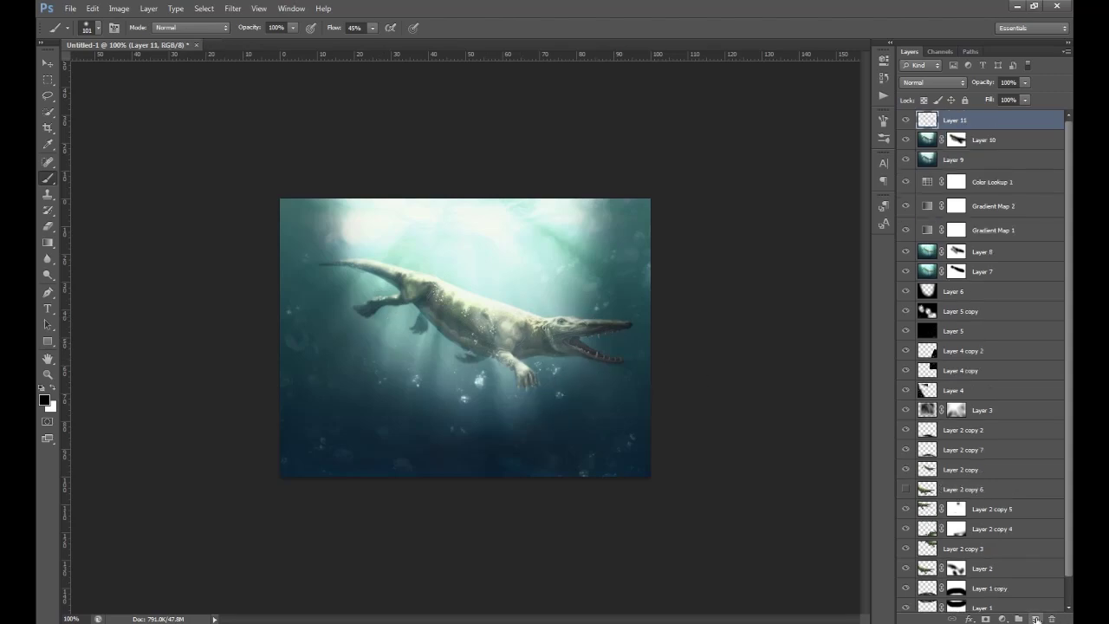
key(ctrl+alt+shift+e)
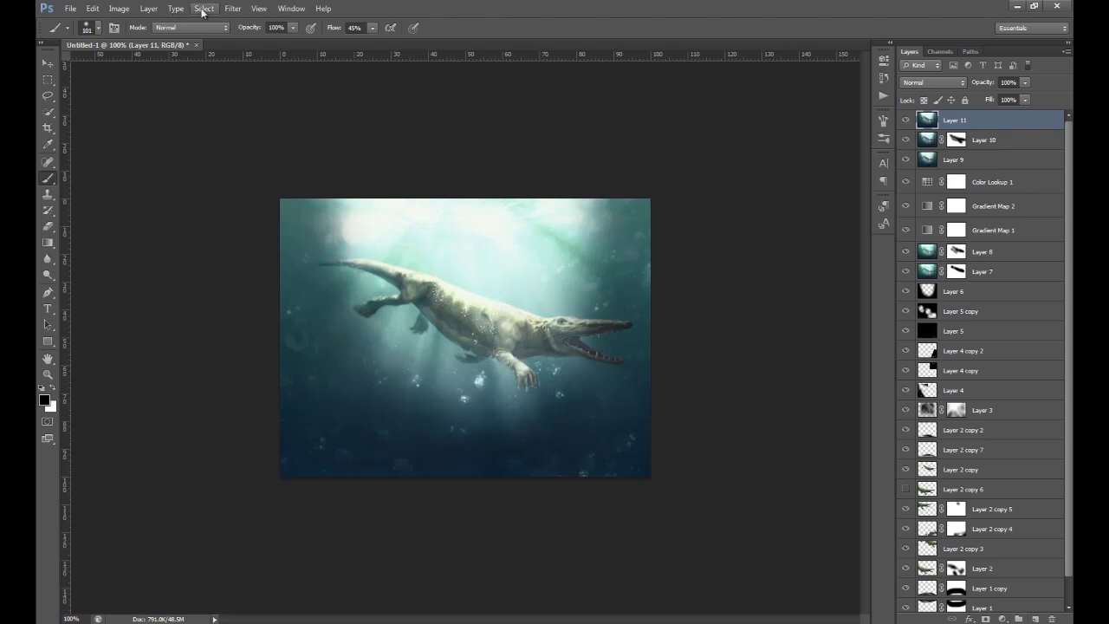
click(233, 9)
mouse_move(260, 191)
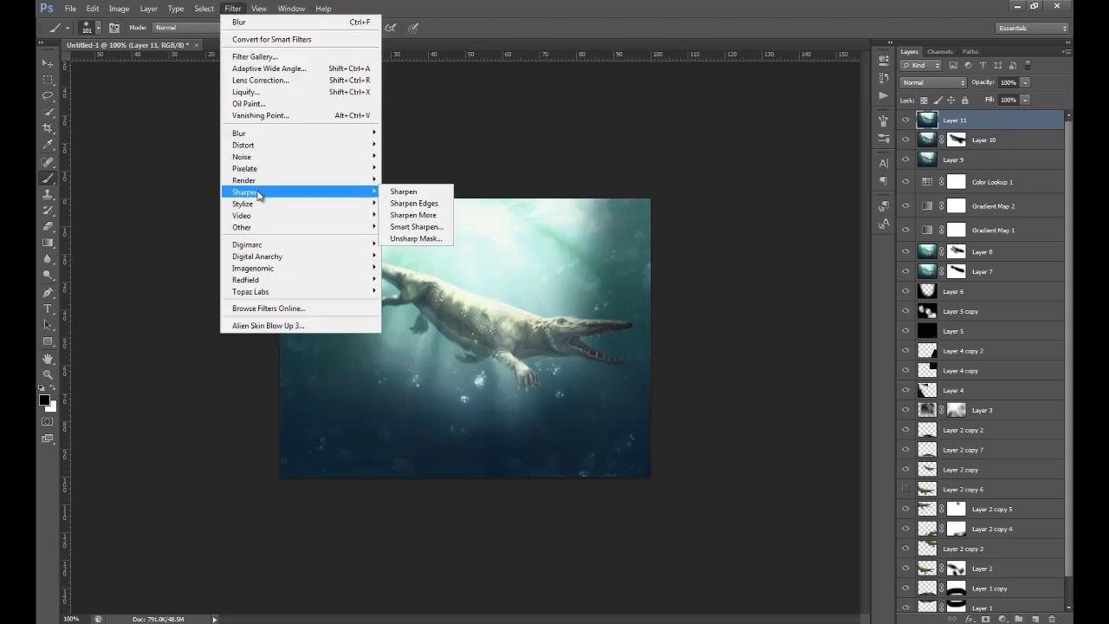
click(412, 190)
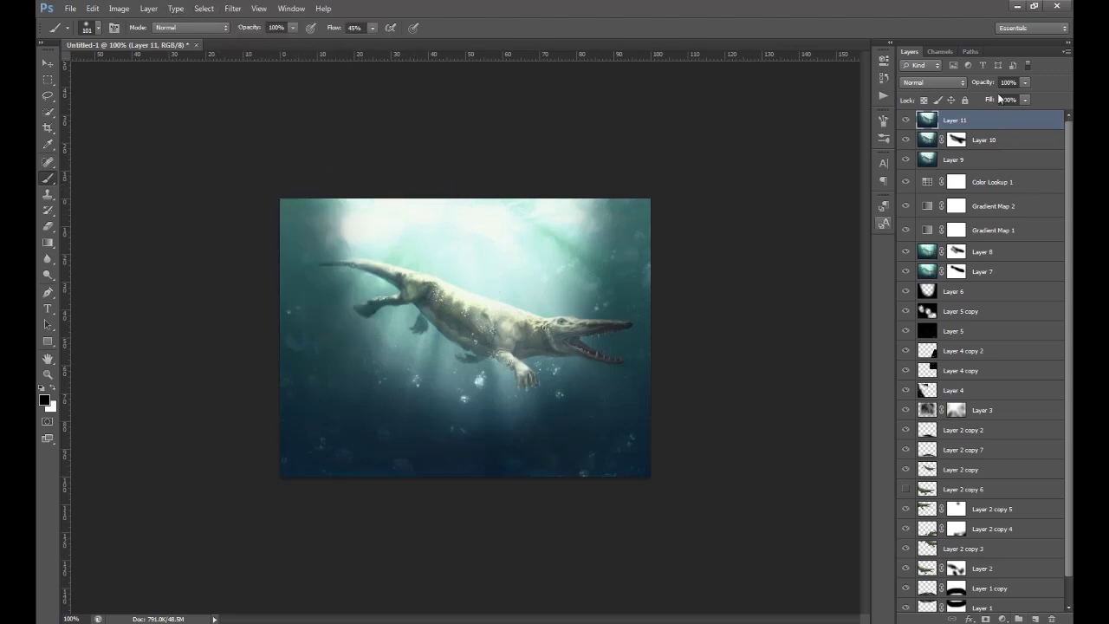
Step: Fade the Sharpen effect on Layer 11 to 45% opacity in Normal mode
click(93, 9)
click(104, 61)
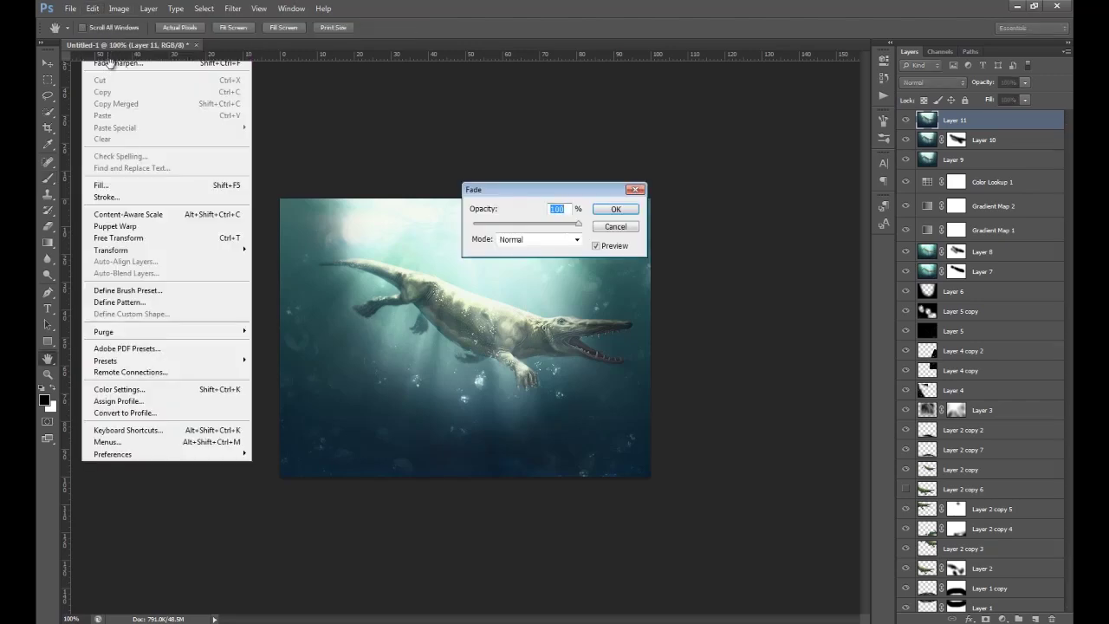
drag(533, 224, 520, 225)
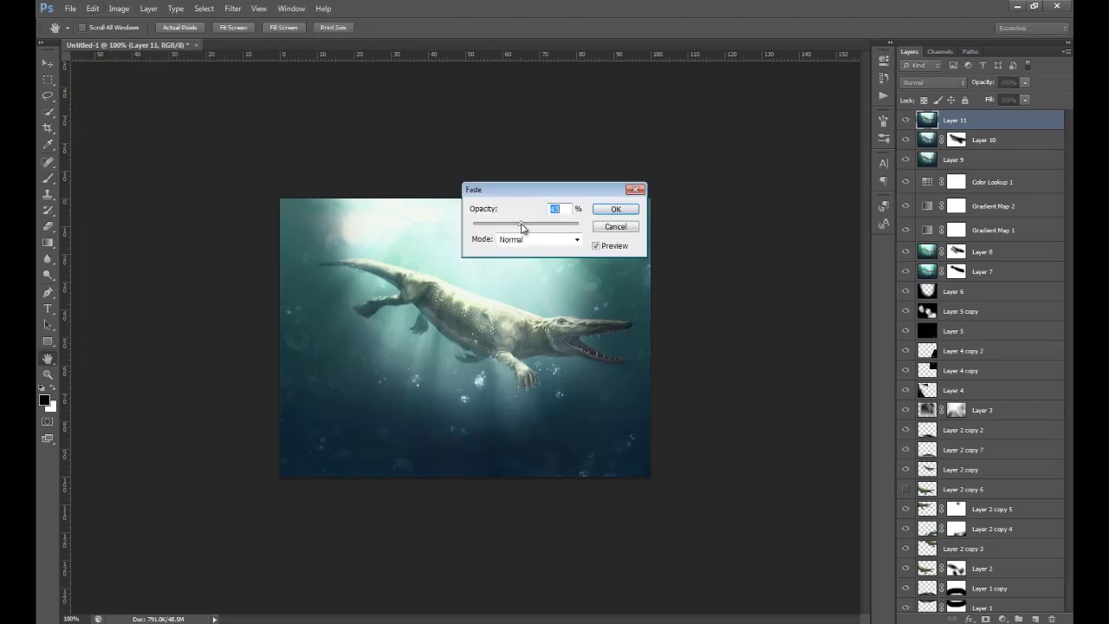
click(618, 210)
key(b)
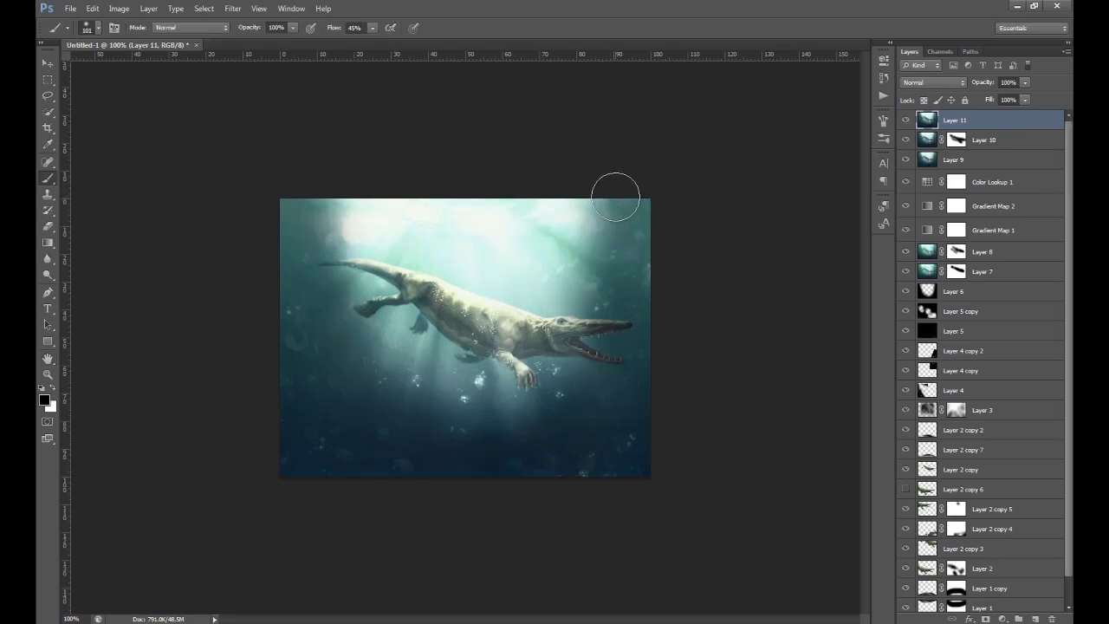
Step: Activate the Type tool for adding text to the image
click(49, 311)
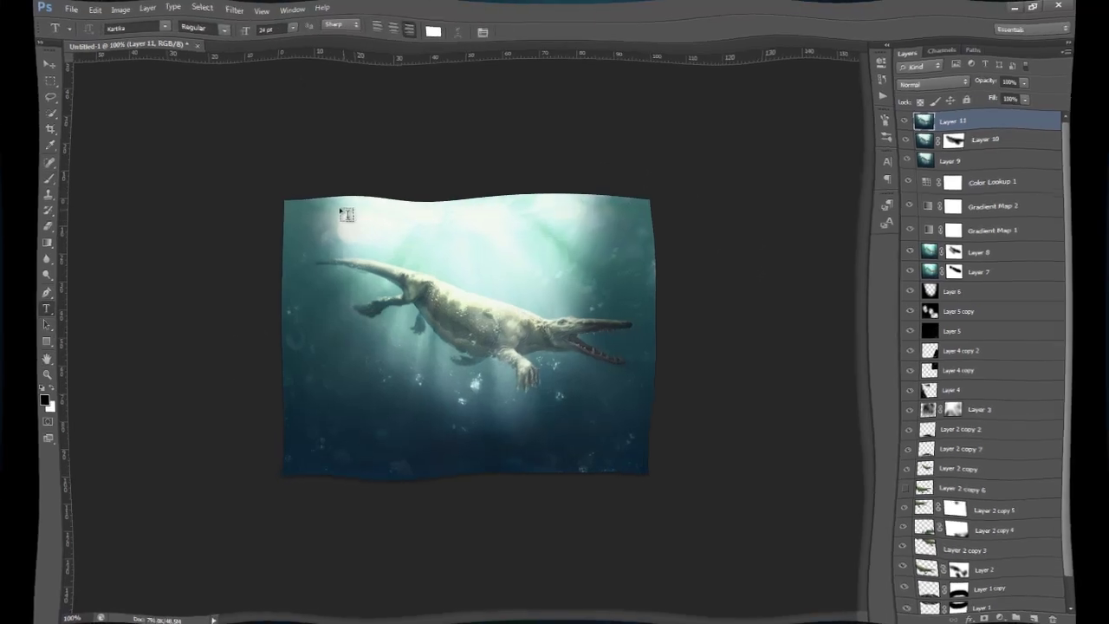